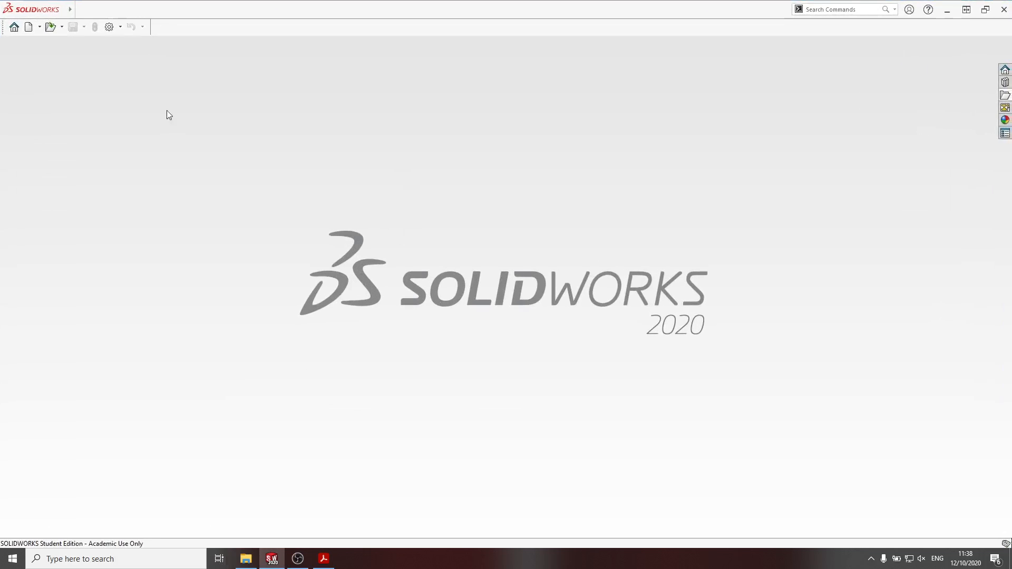
# Create a new part document and start a sketch on the Top Plane
pyautogui.click(28, 30)
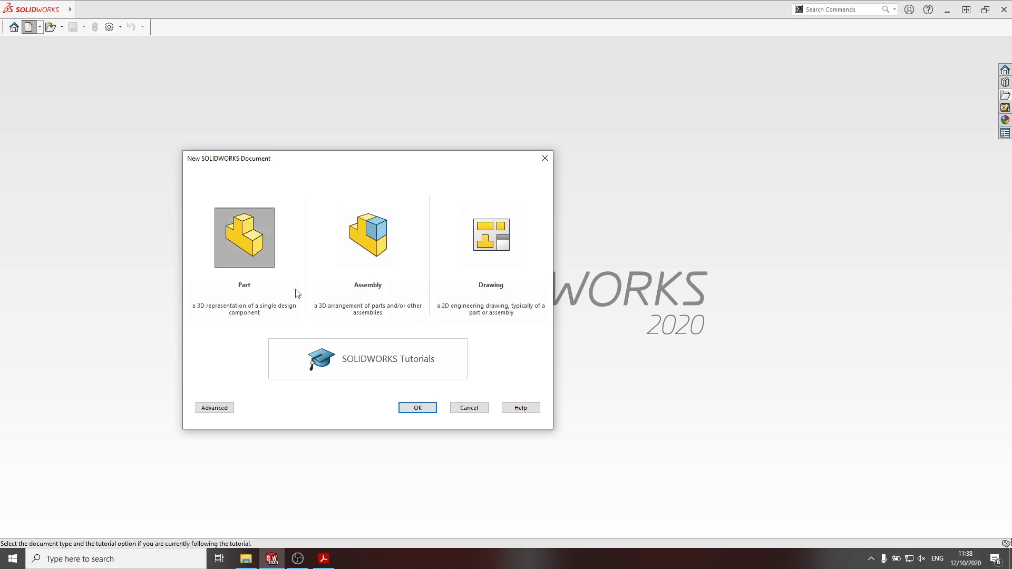
pyautogui.click(426, 408)
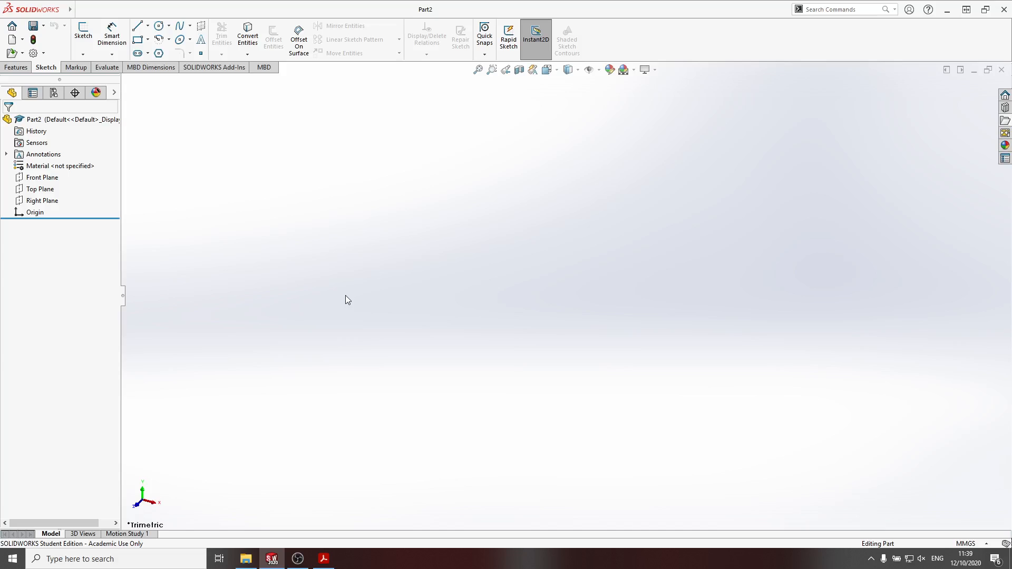
pyautogui.click(41, 189)
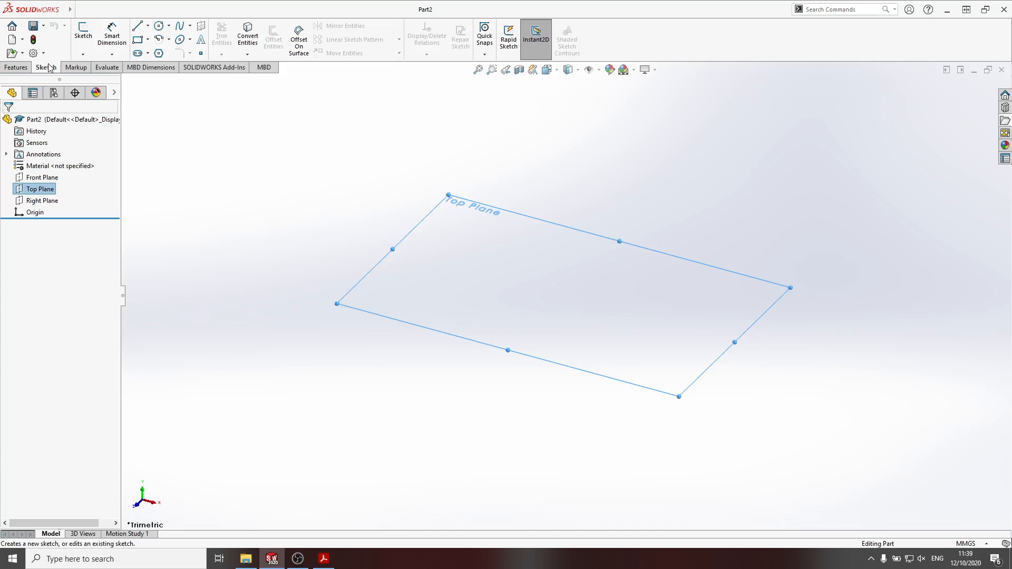
pyautogui.click(83, 35)
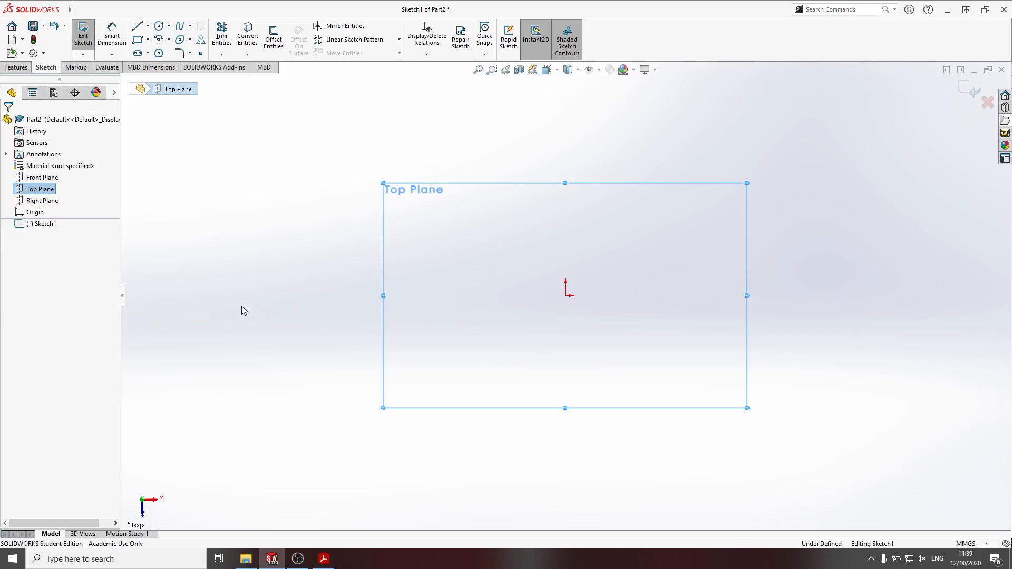
# Sketch a corner rectangle from the origin, about 92 mm wide and 47 mm high
pyautogui.click(139, 42)
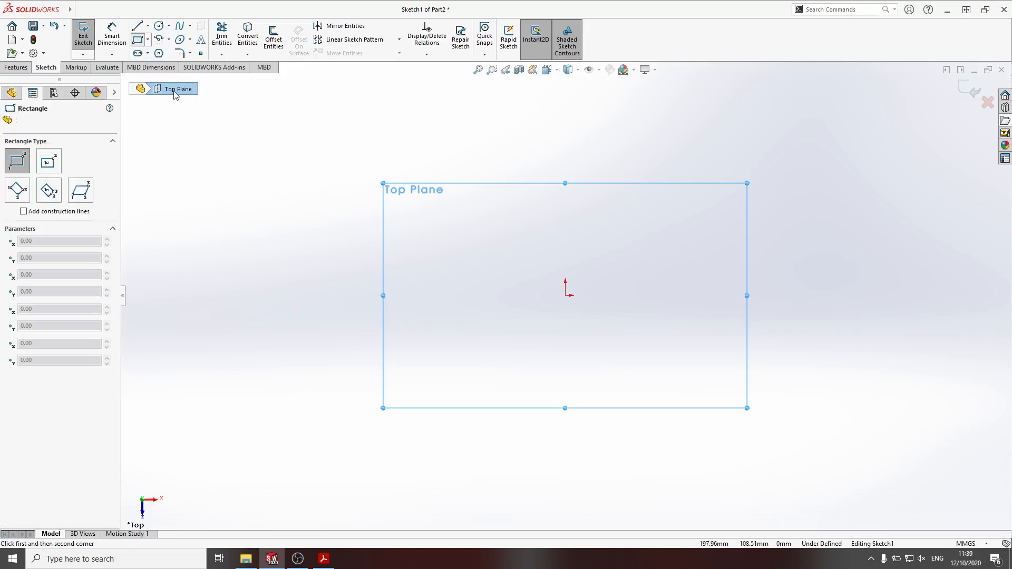
pyautogui.click(565, 296)
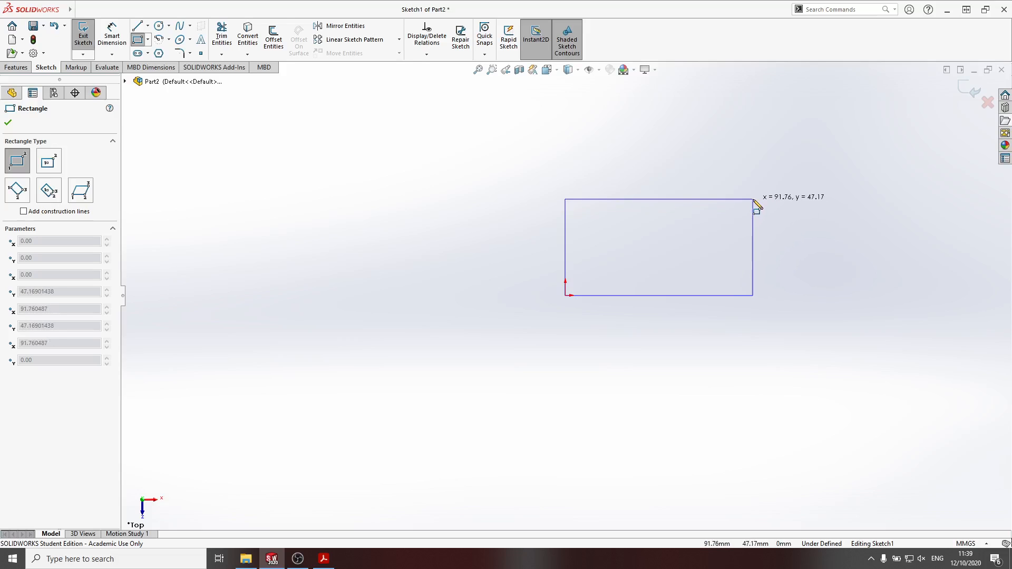
pyautogui.click(753, 200)
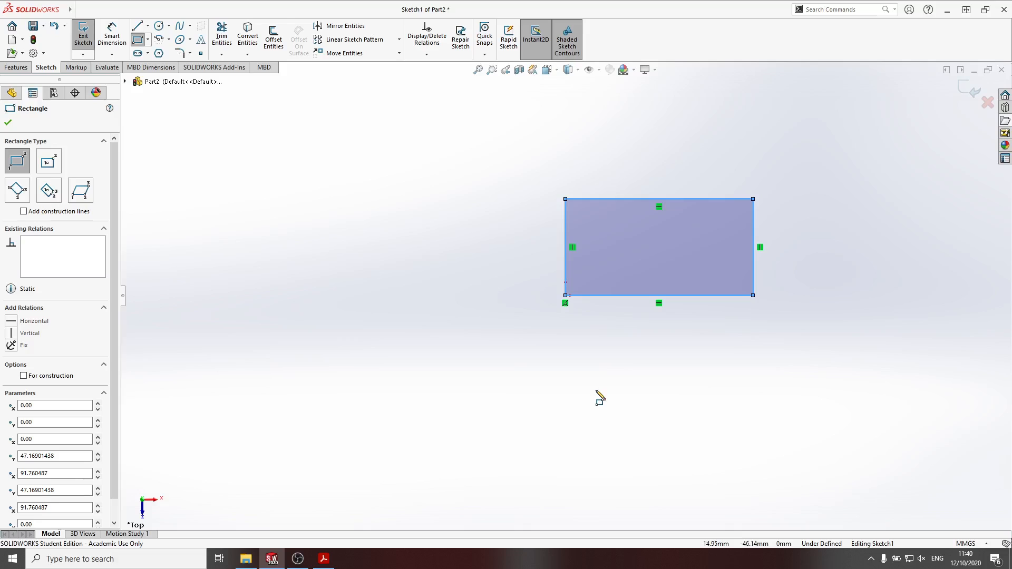
pyautogui.click(8, 123)
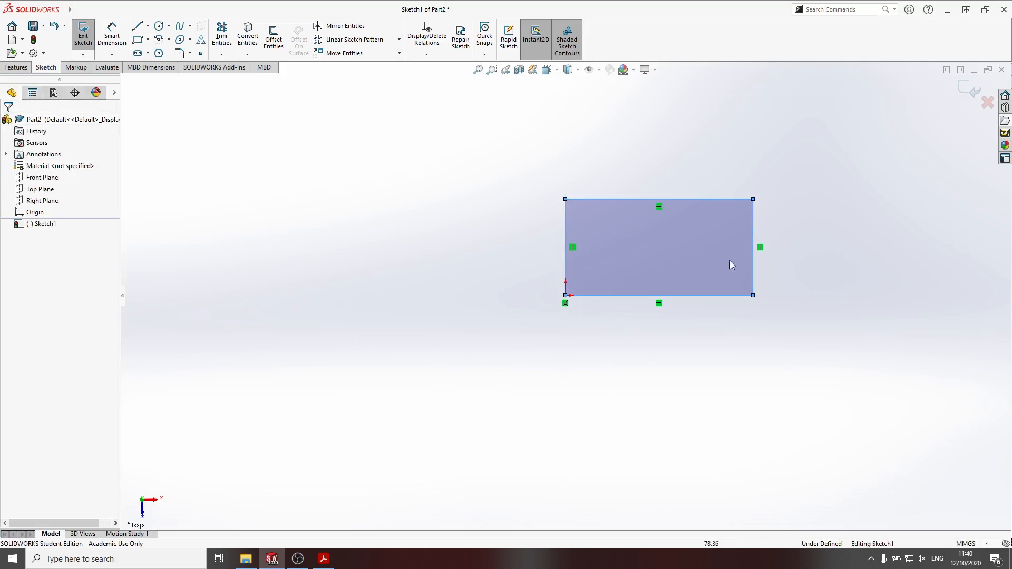
# Resize the rectangle by its free upper-right corner to about 97 by 43 mm and inspect the coincident relation at the origin corner
pyautogui.moveTo(754, 198)
pyautogui.mouseDown()
pyautogui.moveTo(806, 160)
pyautogui.moveTo(707, 219)
pyautogui.moveTo(795, 175)
pyautogui.moveTo(698, 244)
pyautogui.moveTo(762, 207)
pyautogui.moveTo(767, 191)
pyautogui.moveTo(733, 217)
pyautogui.moveTo(769, 200)
pyautogui.moveTo(764, 207)
pyautogui.mouseUp()
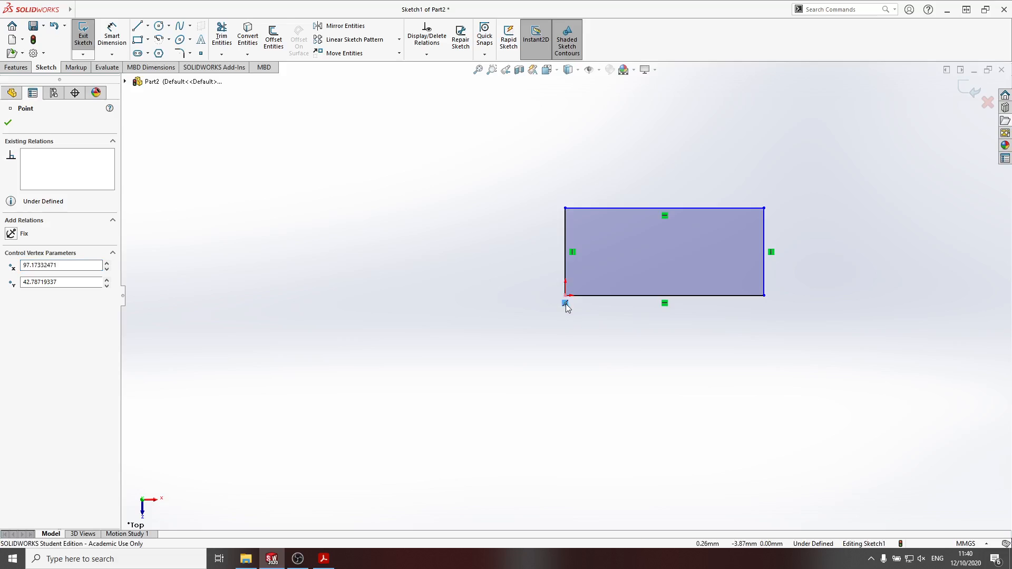
pyautogui.click(566, 305)
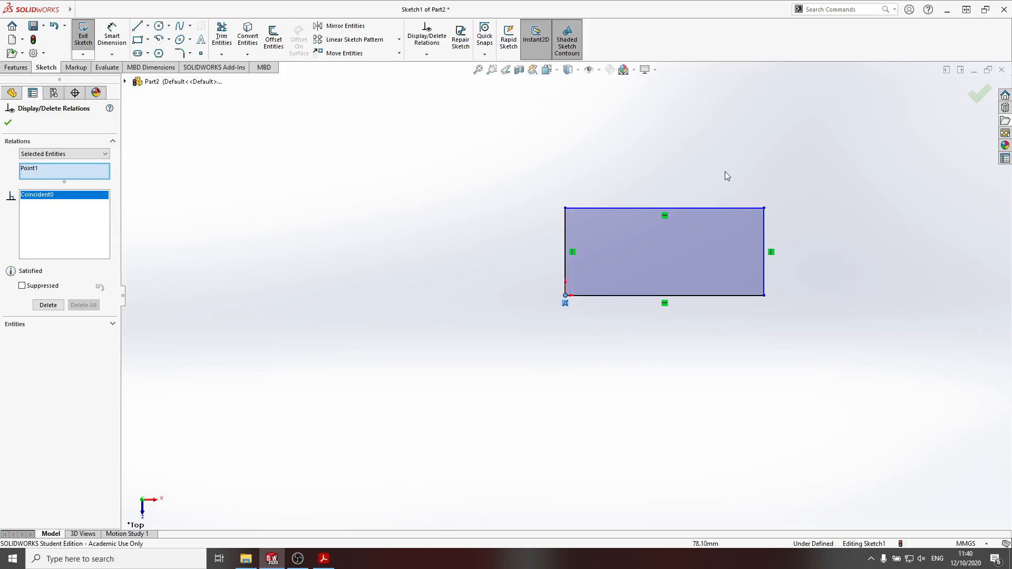
pyautogui.click(8, 123)
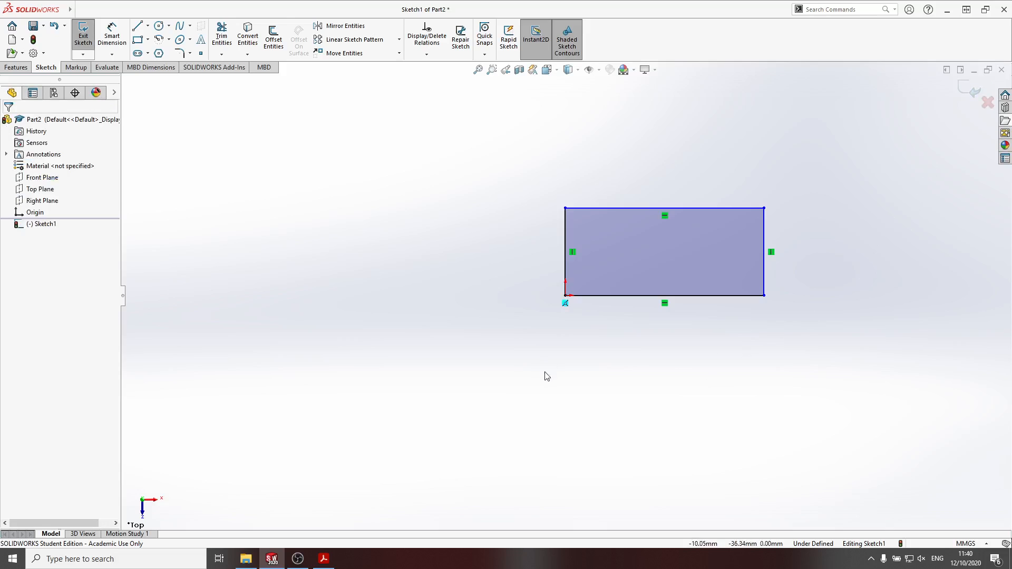
# Delete all four lines of the rectangle from the sketch
pyautogui.moveTo(835, 171); pyautogui.dragTo(476, 348)
pyautogui.rightClick(637, 294)
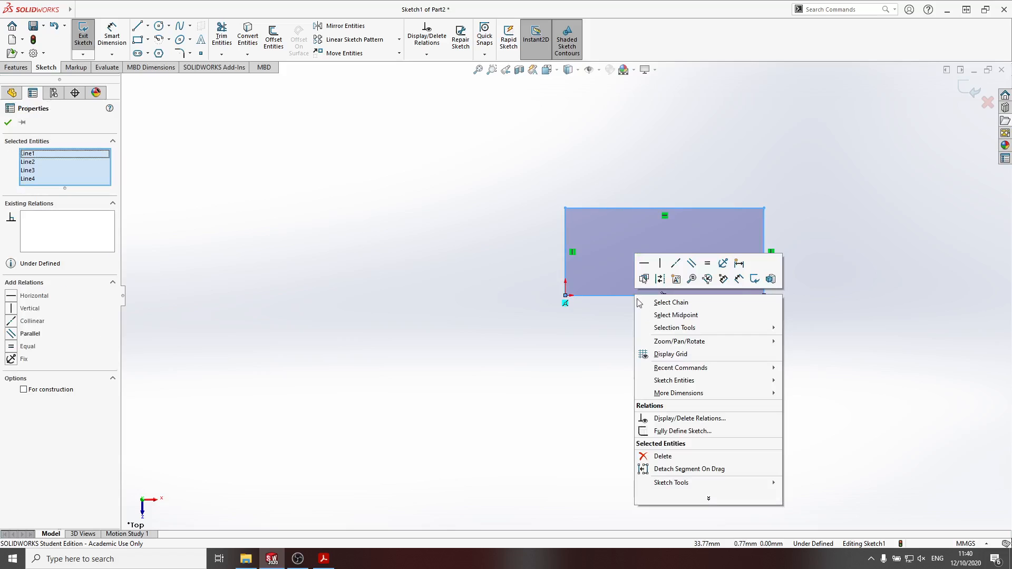
pyautogui.click(691, 457)
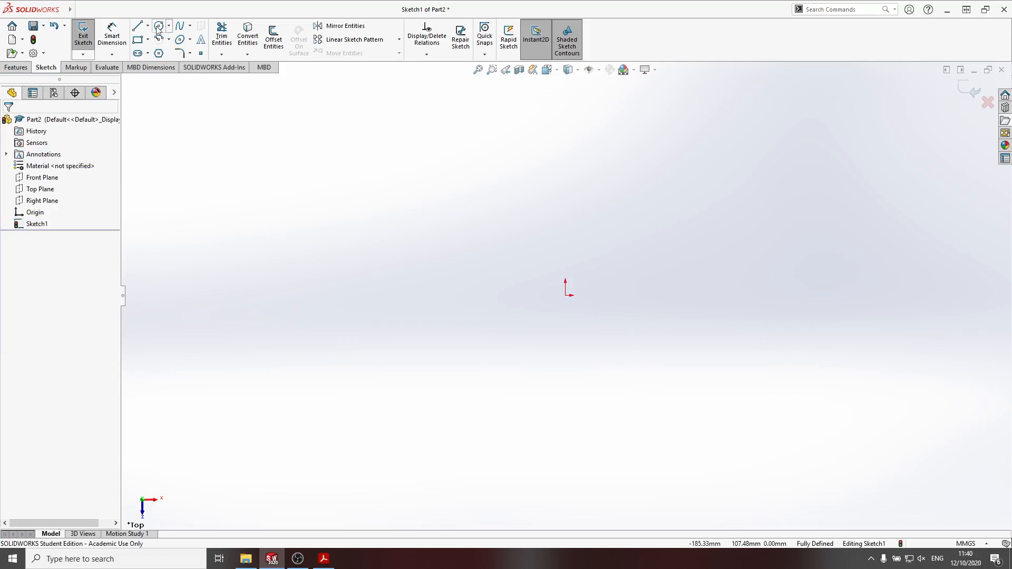
# Sketch a closed, irregular four-sided outline with lines from the origin, its lower edge about 111 mm and its left edge about 57 mm long
pyautogui.click(139, 27)
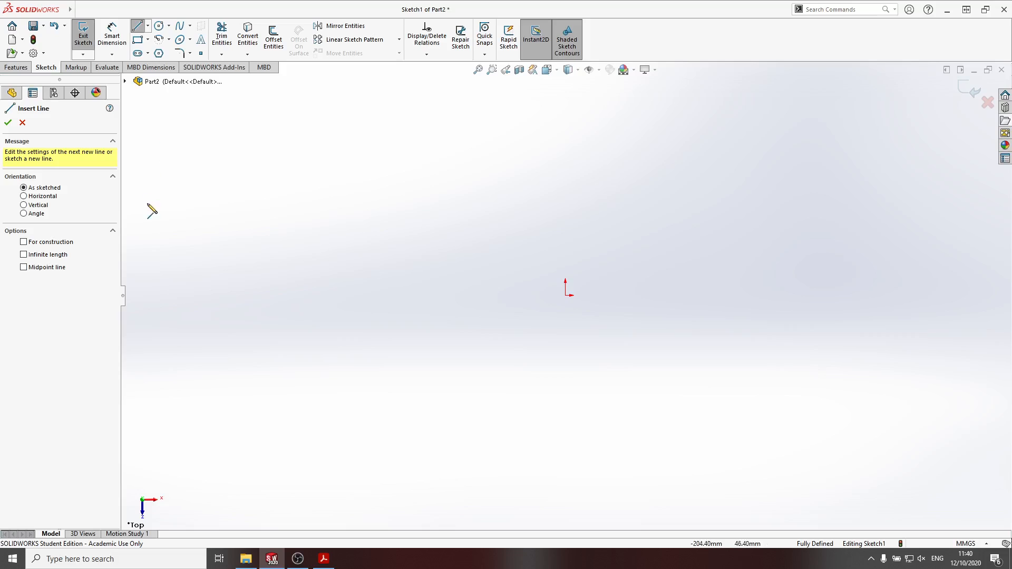
pyautogui.click(566, 295)
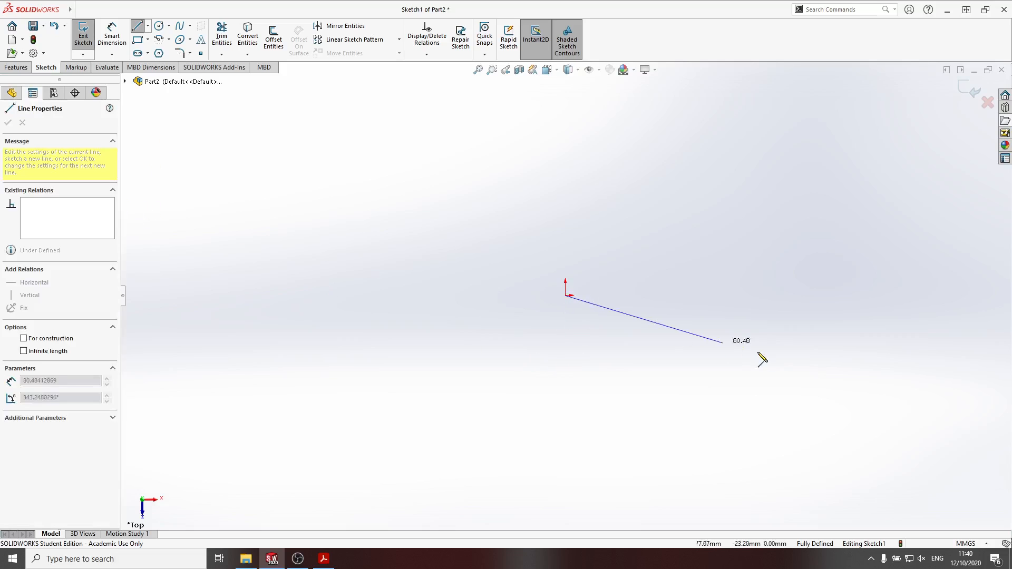
pyautogui.click(790, 334)
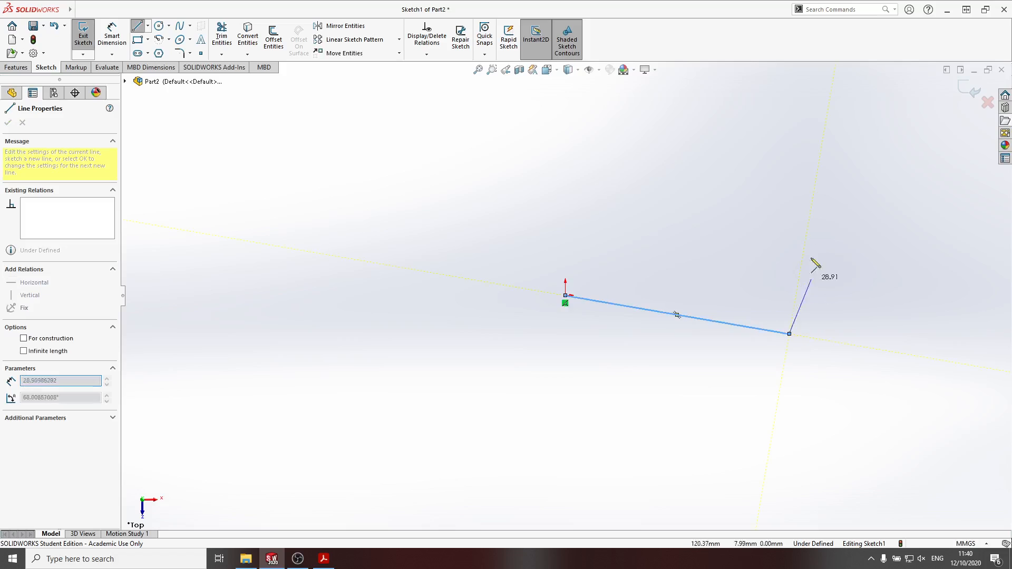
pyautogui.click(777, 189)
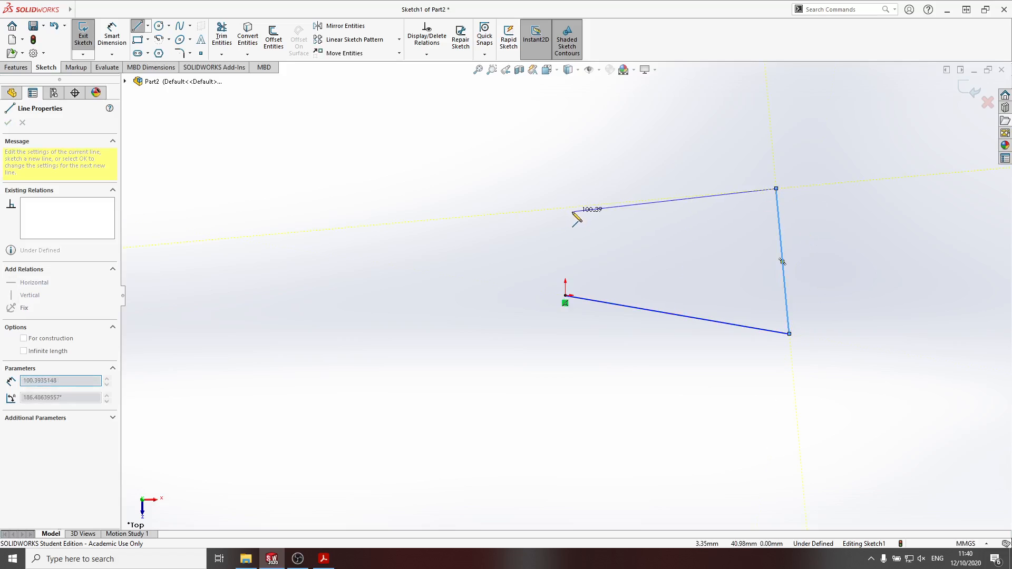
pyautogui.click(579, 181)
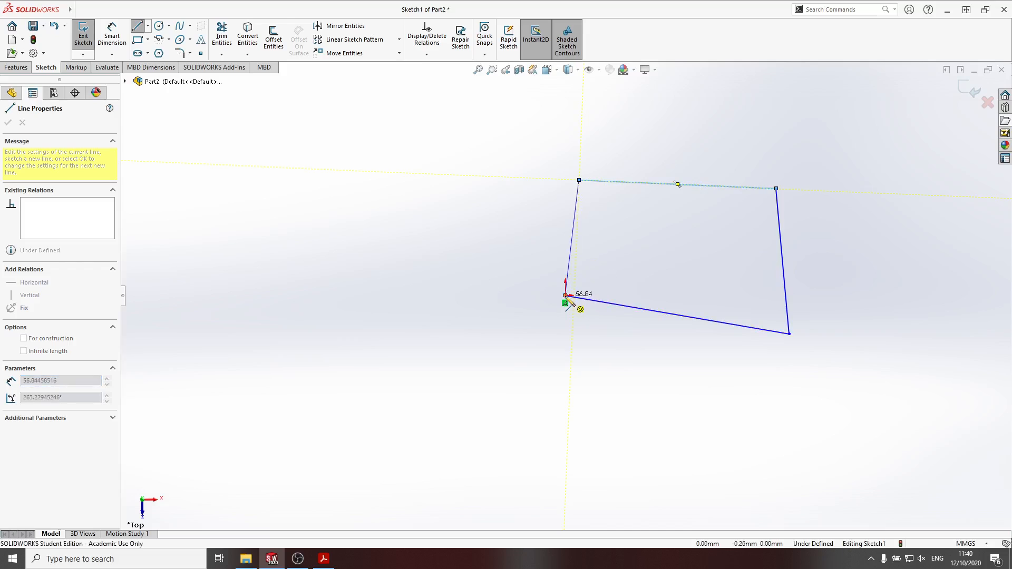
pyautogui.click(566, 296)
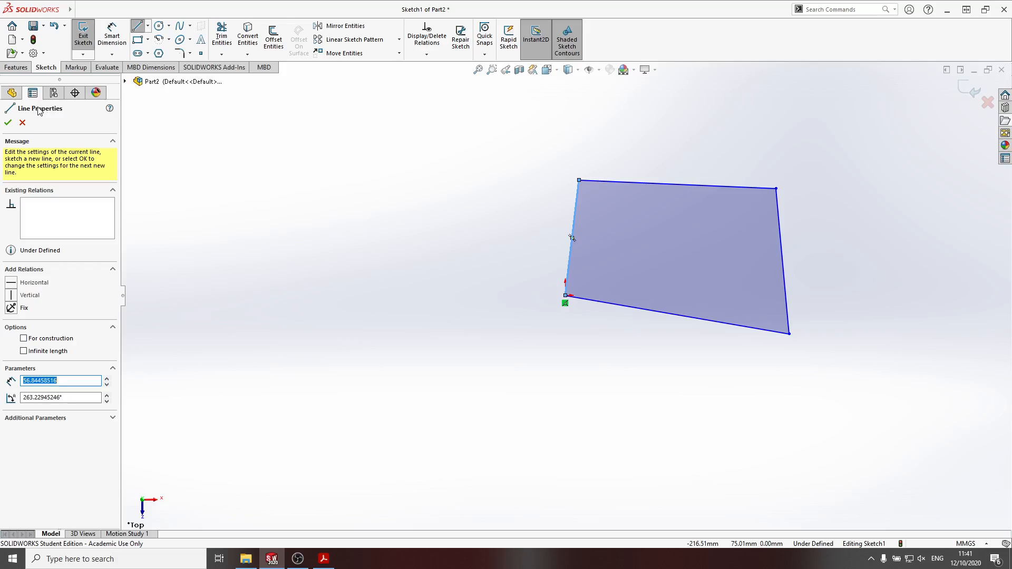
pyautogui.click(10, 126)
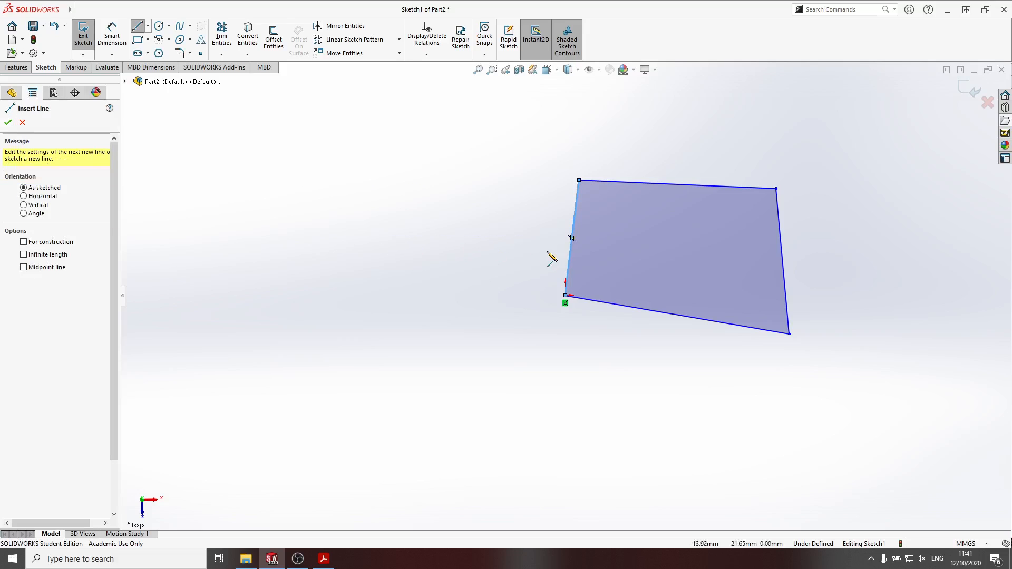
pyautogui.click(9, 125)
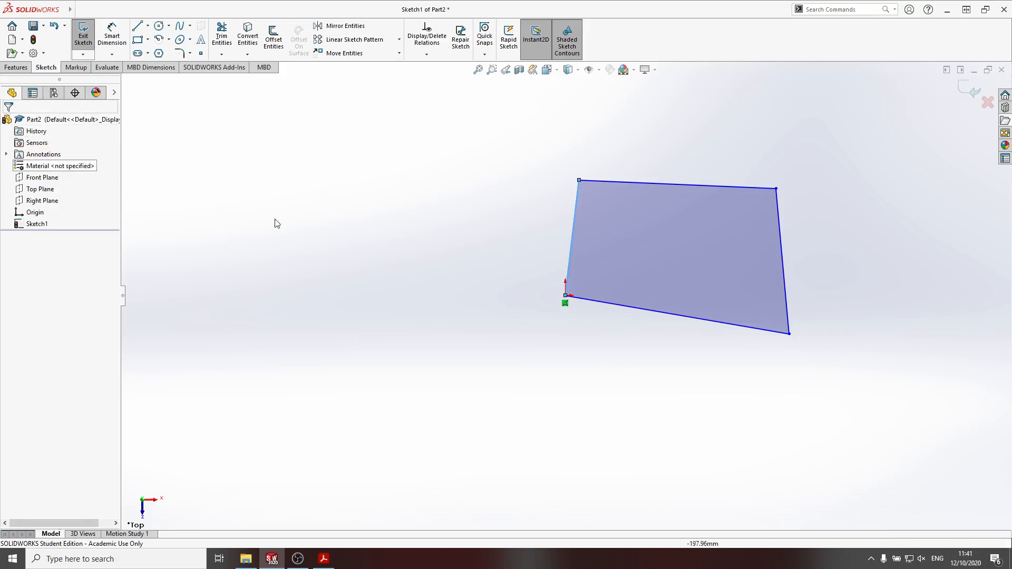
# Add vertical relations to the left and right edges of the four-sided outline
pyautogui.click(570, 256)
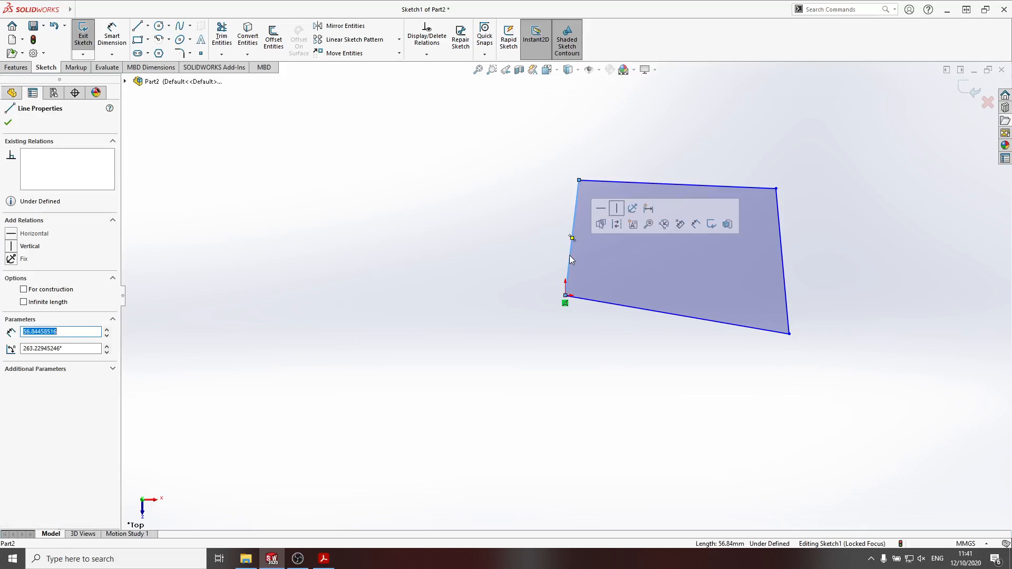
pyautogui.click(618, 210)
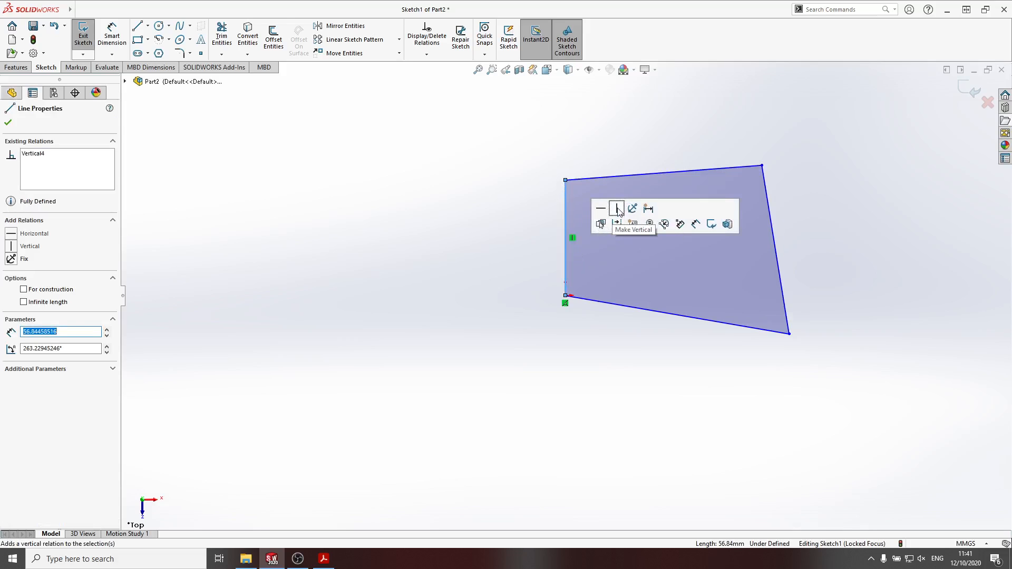
pyautogui.click(780, 273)
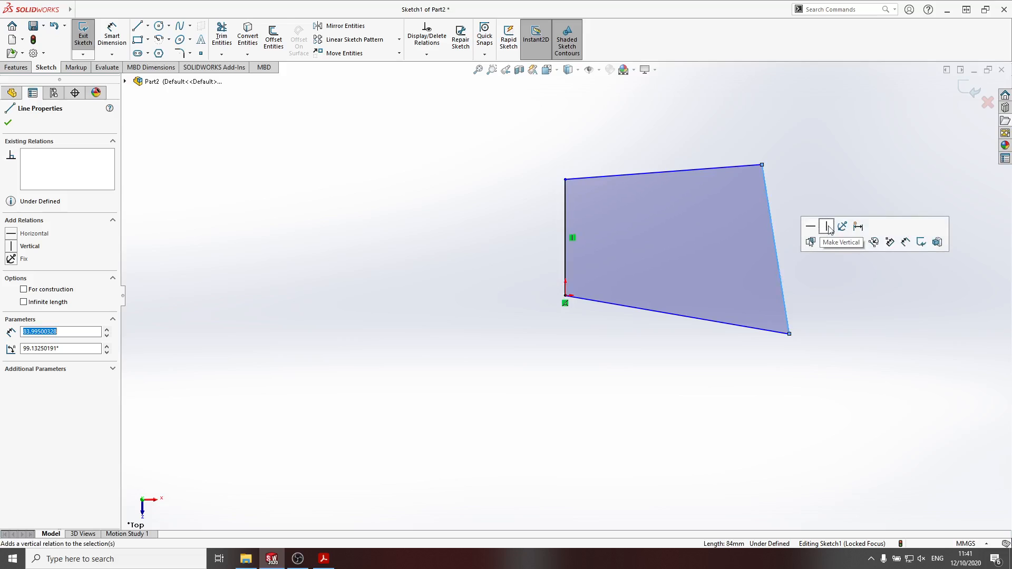
pyautogui.click(832, 230)
pyautogui.click(764, 354)
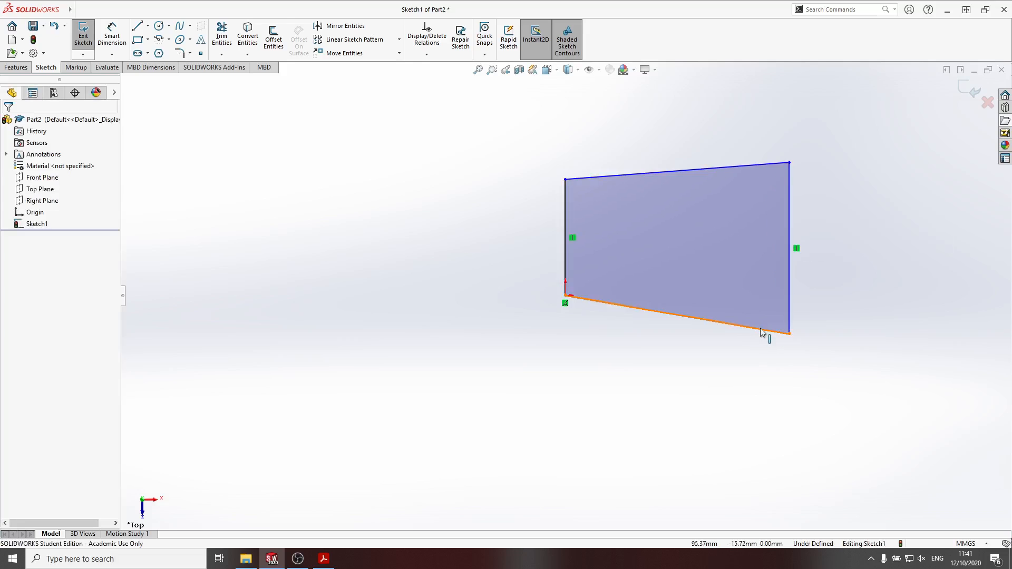
# Make the upper and lower edges horizontal, and resize the outline by its free upper-right corner to about 104 by 41 mm
pyautogui.click(761, 330)
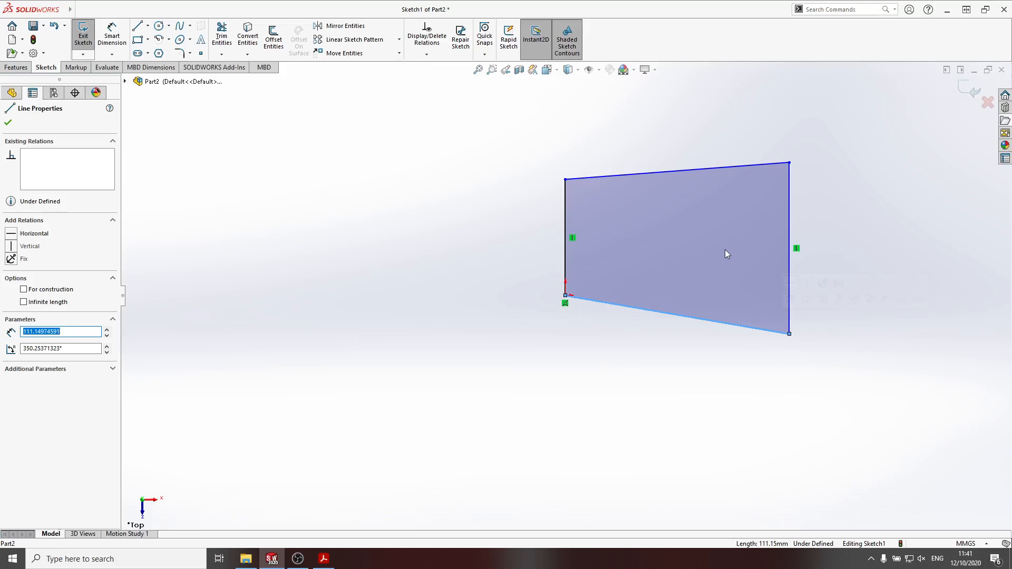
pyautogui.keyDown('ctrl'); pyautogui.click(704, 169); pyautogui.keyUp('ctrl')
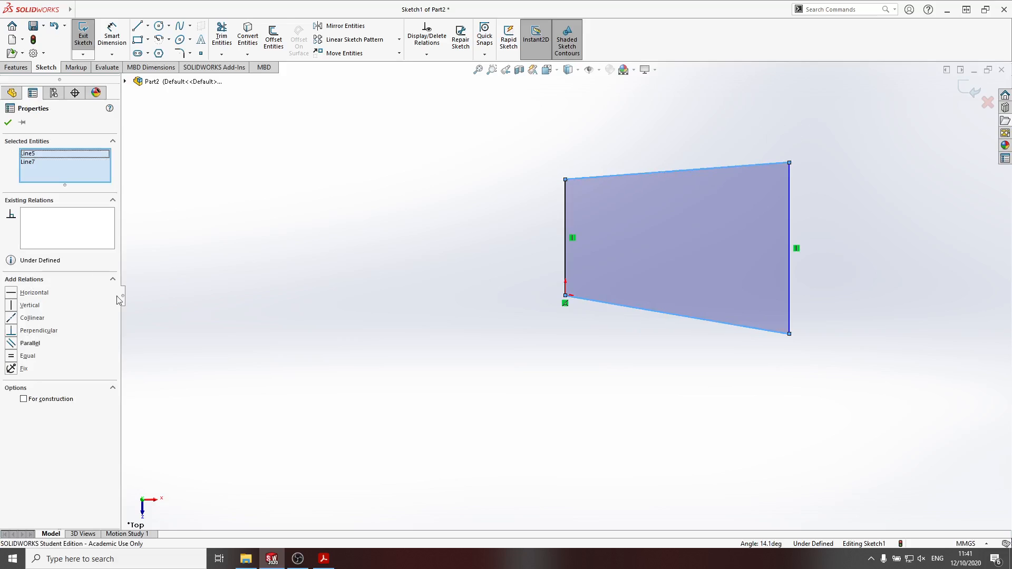
pyautogui.click(14, 295)
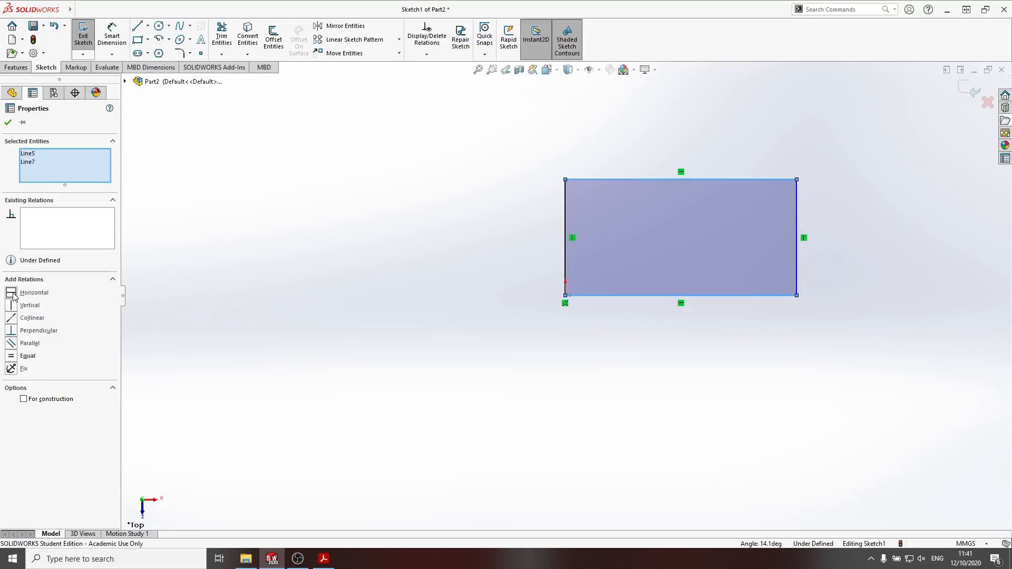
pyautogui.click(810, 160)
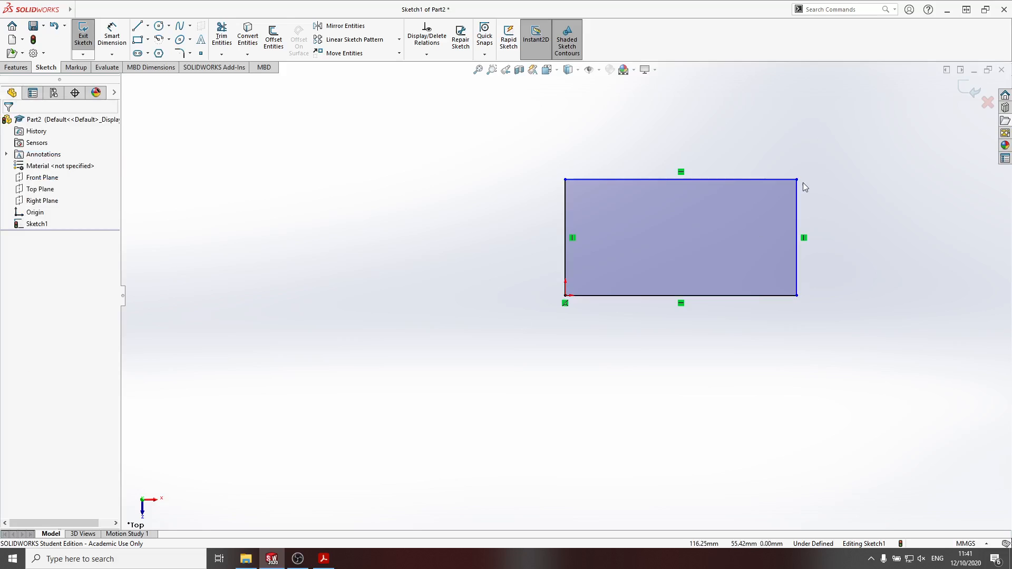
pyautogui.moveTo(797, 179); pyautogui.dragTo(777, 211)
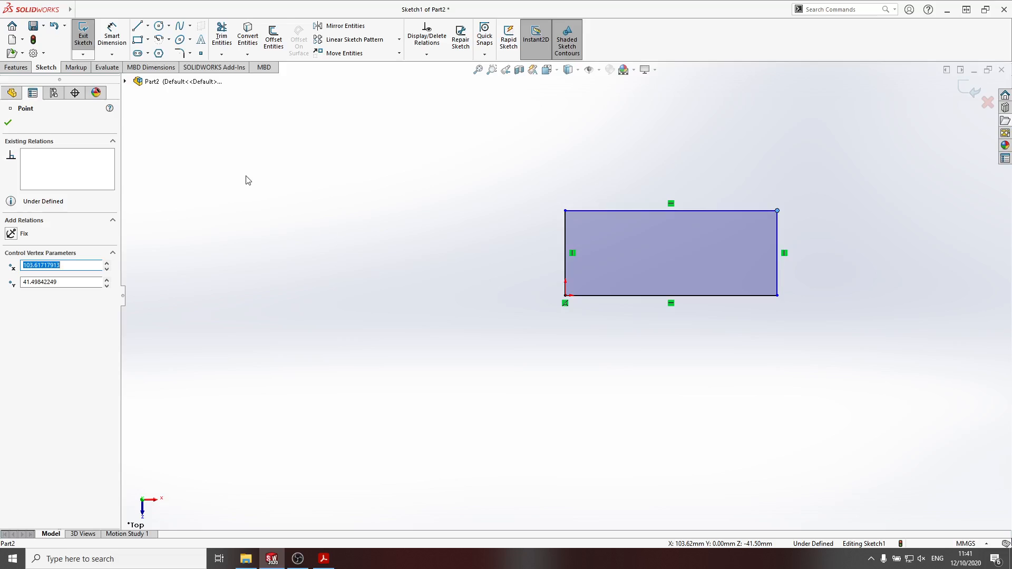
# Dimension the rectangle's upper edge to 32 mm with Smart Dimension, placing the dimension above the edge
pyautogui.click(113, 39)
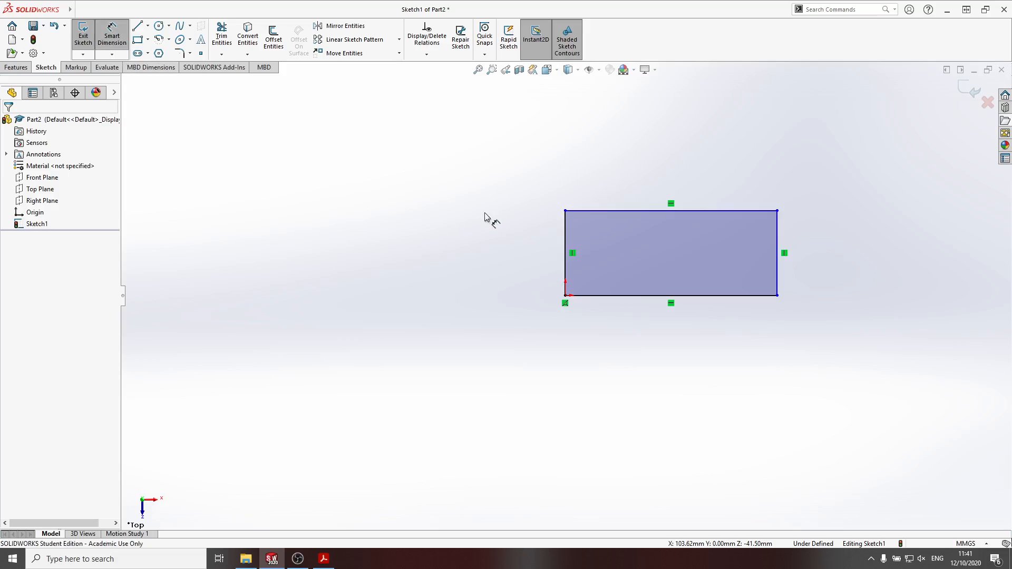
pyautogui.click(696, 212)
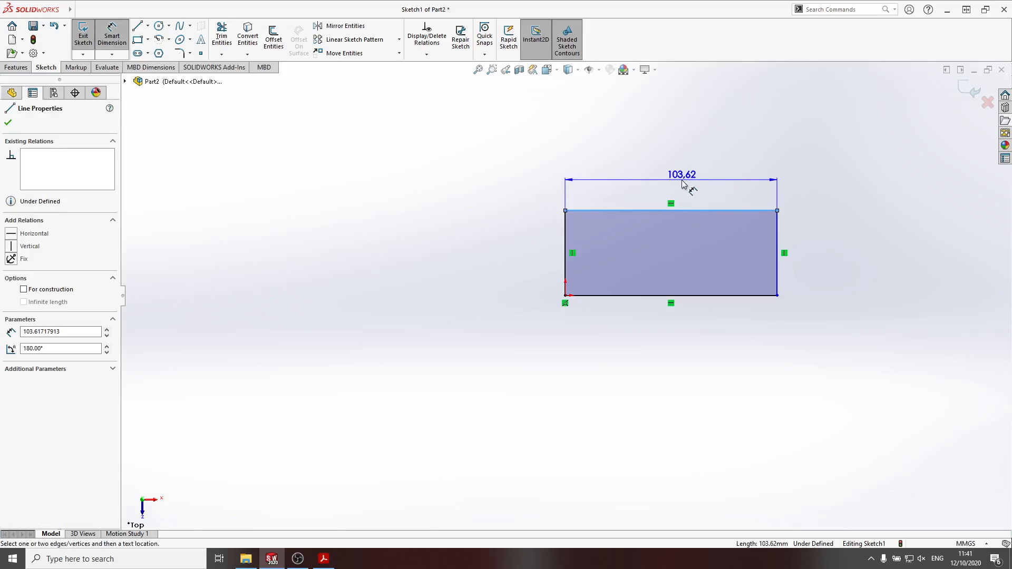
pyautogui.click(680, 182)
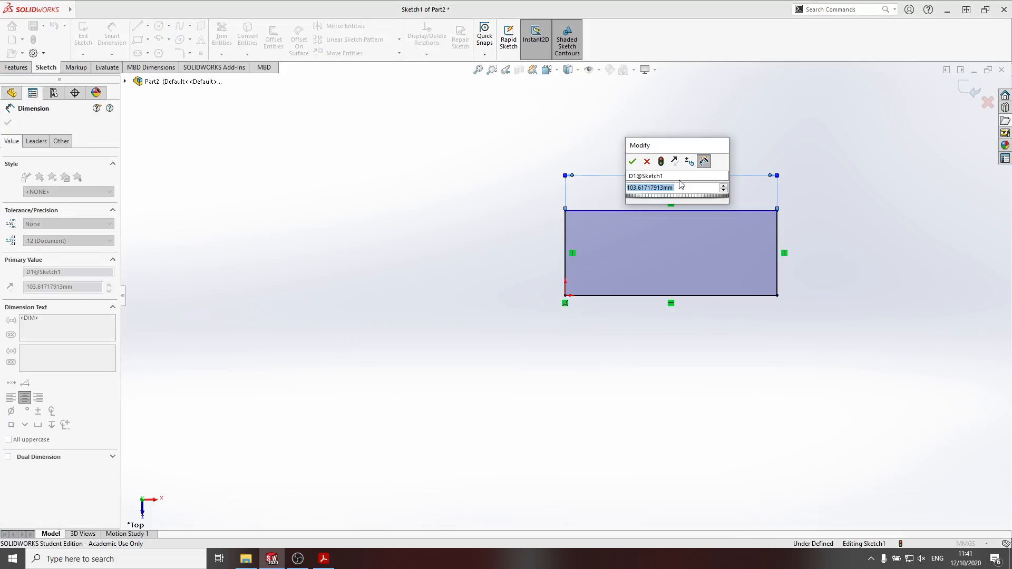
pyautogui.write('32')
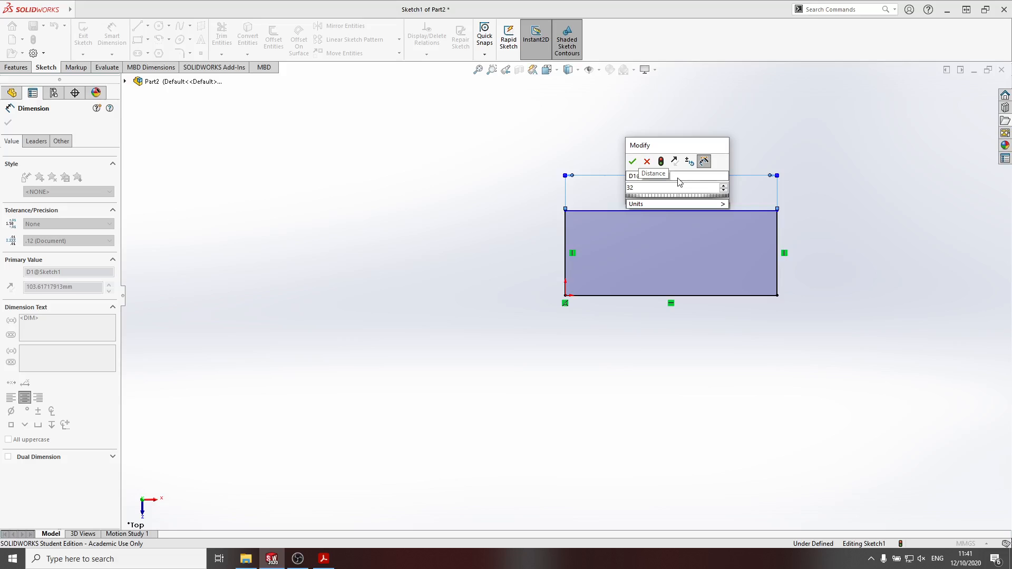
pyautogui.click(633, 162)
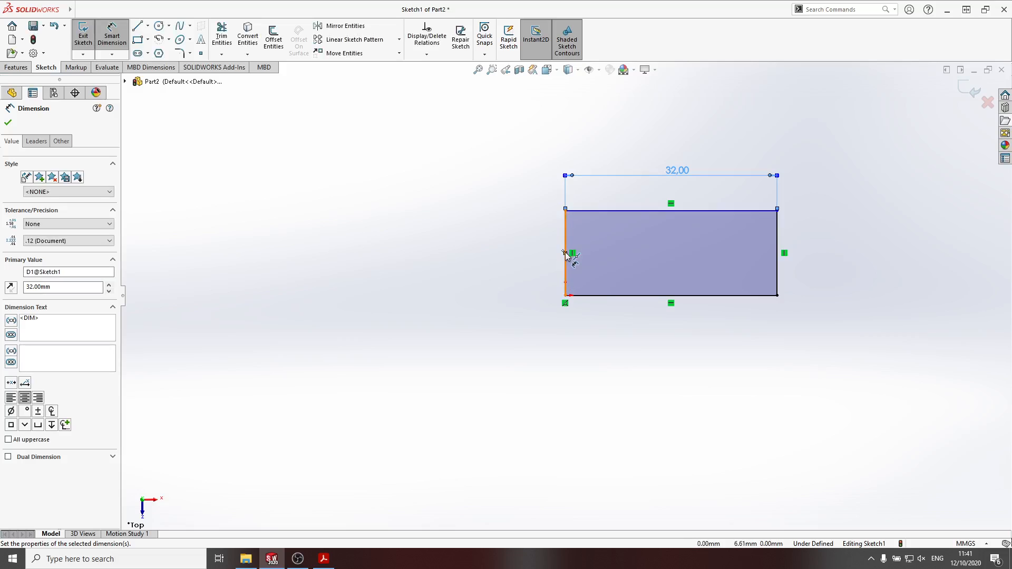
pyautogui.click(566, 256)
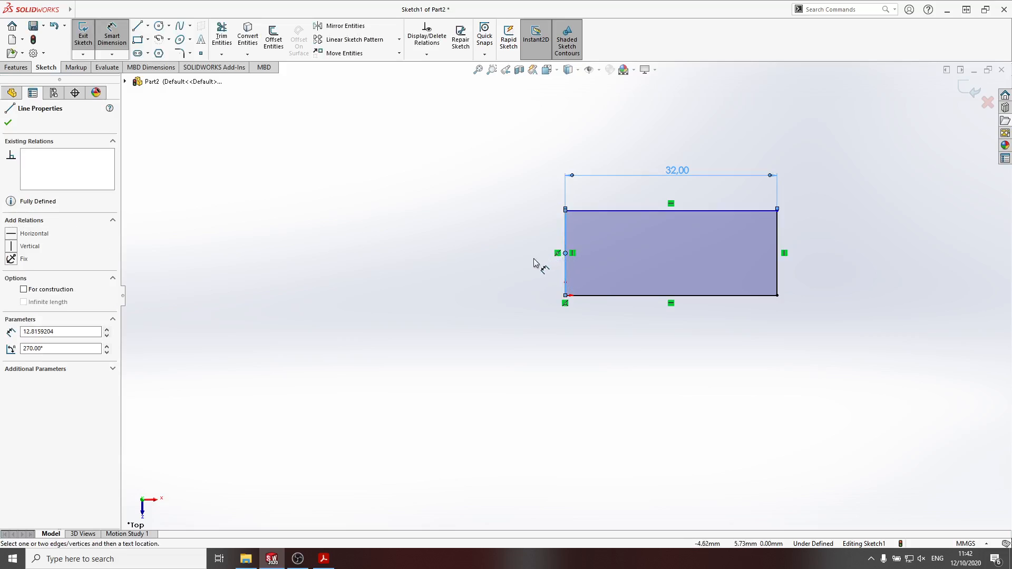
pyautogui.click(532, 260)
pyautogui.press('Escape')
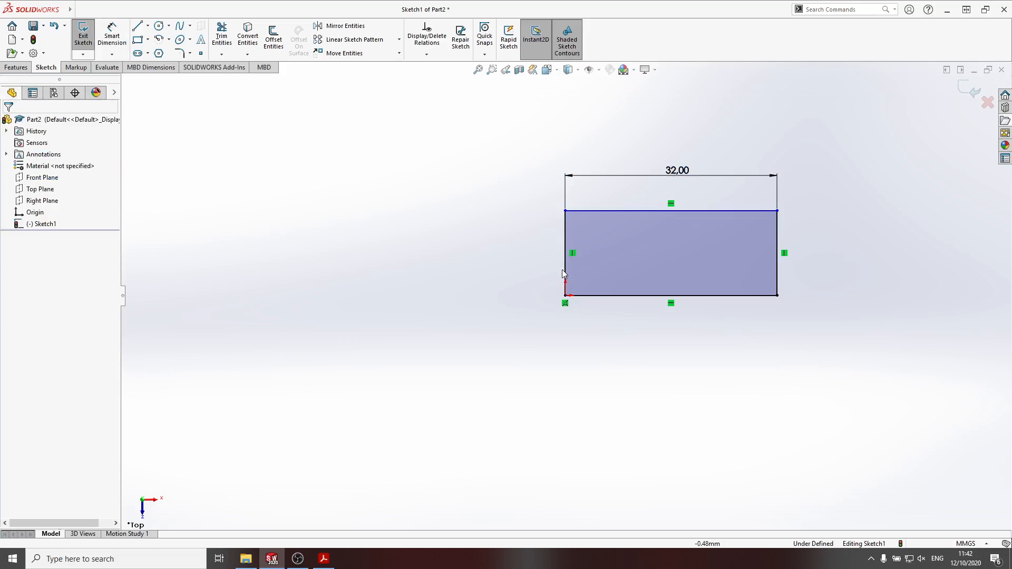
pyautogui.click(565, 269)
pyautogui.click(445, 246)
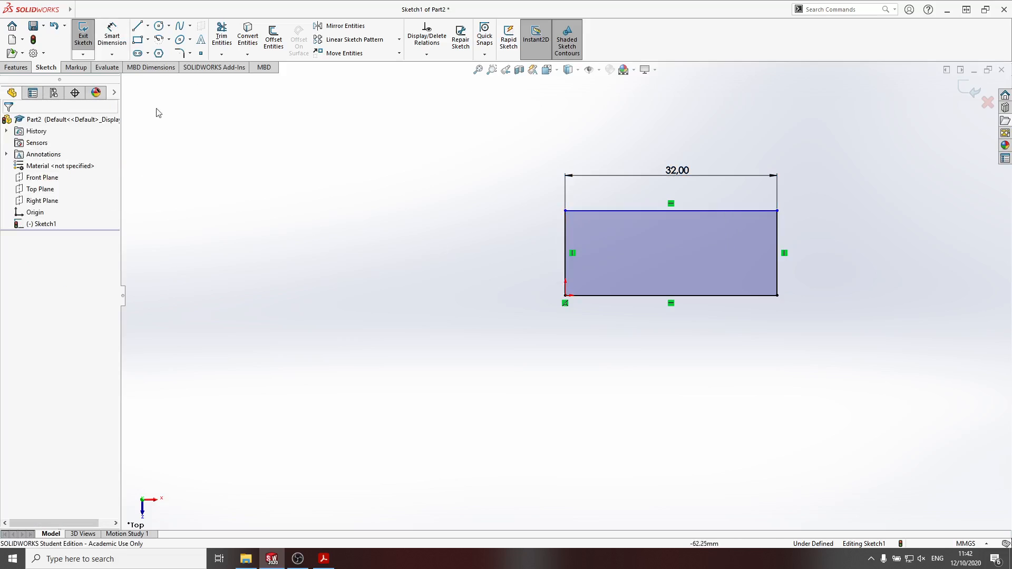
# Dimension the rectangle's left edge to 16 mm with Smart Dimension, placing the dimension outside the rectangle
pyautogui.click(111, 36)
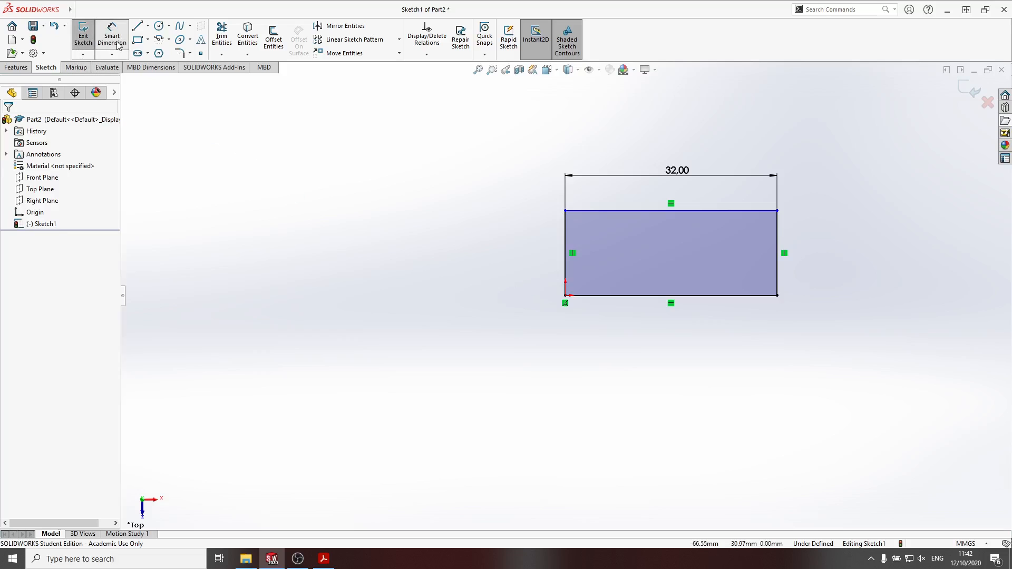
pyautogui.click(562, 263)
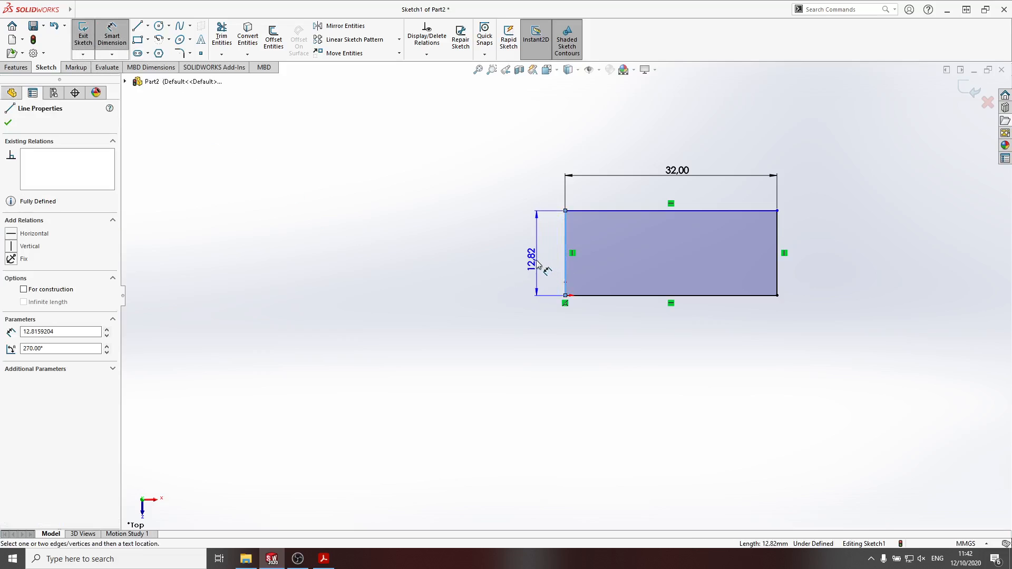
pyautogui.click(533, 264)
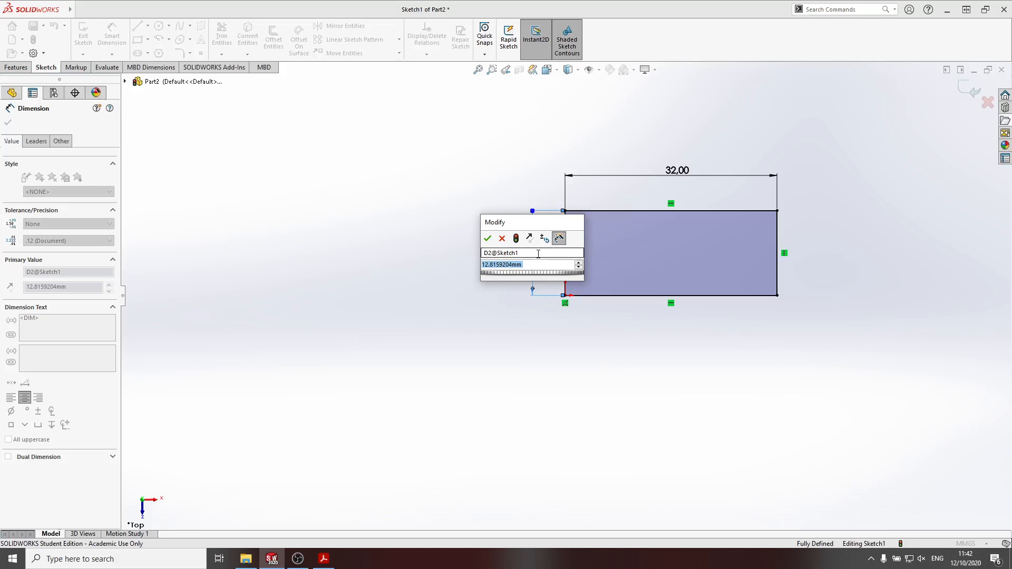
pyautogui.write('16')
pyautogui.press('Return')
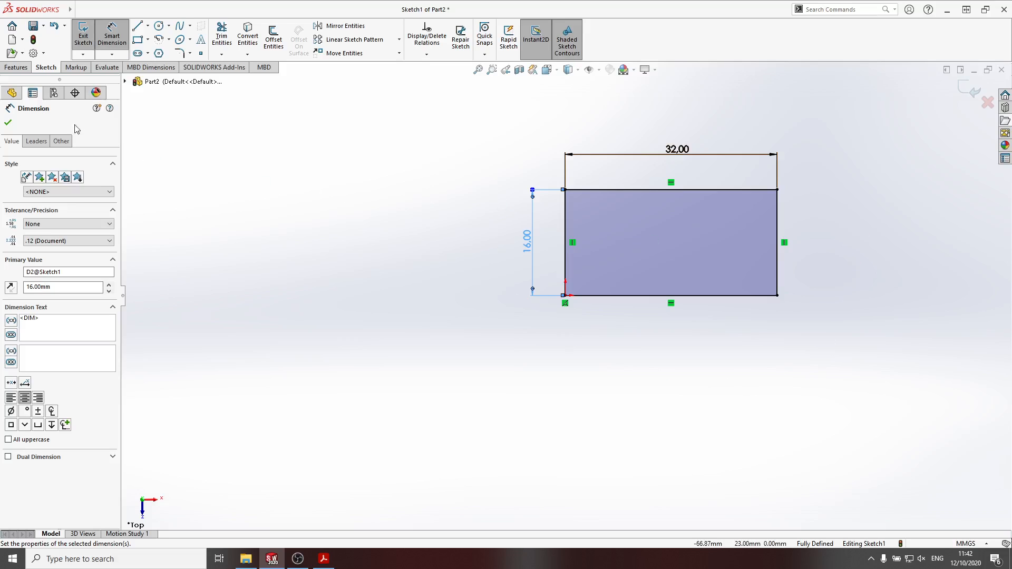
pyautogui.press('Escape')
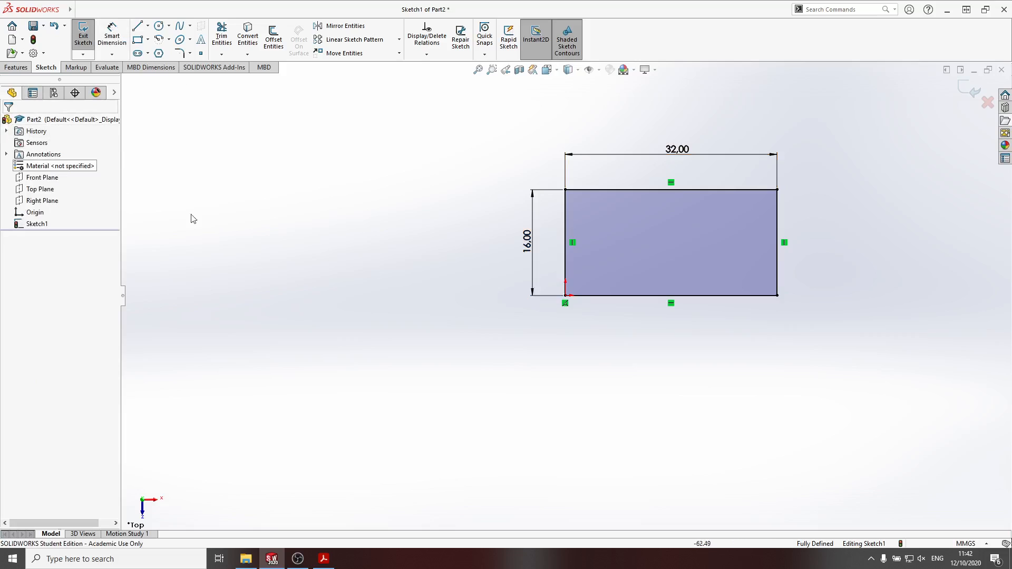
pyautogui.click(777, 190)
pyautogui.press('Escape')
# Exit the sketch and try to extrude the rectangle as a blind boss with a depth of 9.6 mm
pyautogui.click(971, 93)
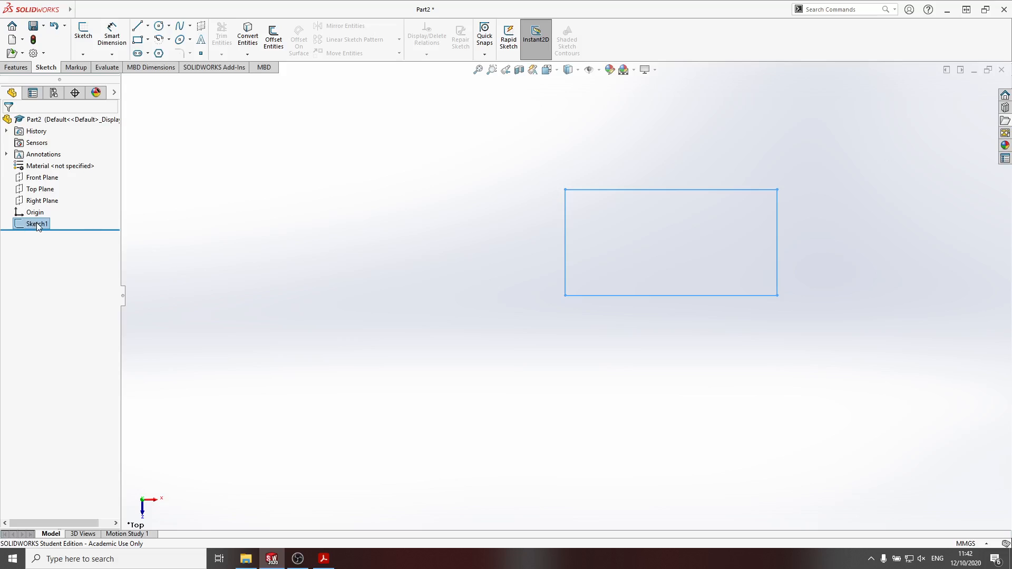
pyautogui.click(15, 67)
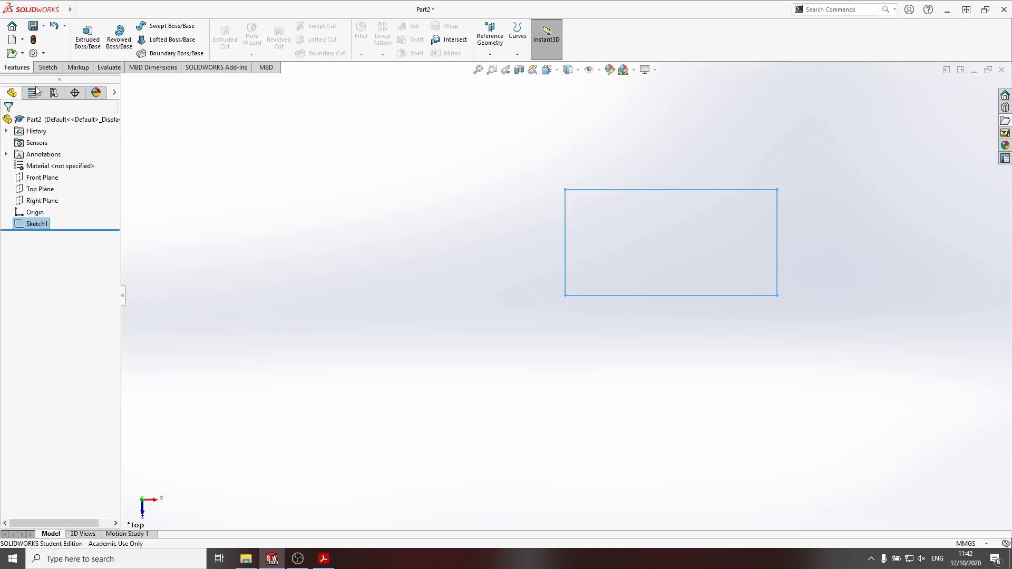
pyautogui.click(87, 42)
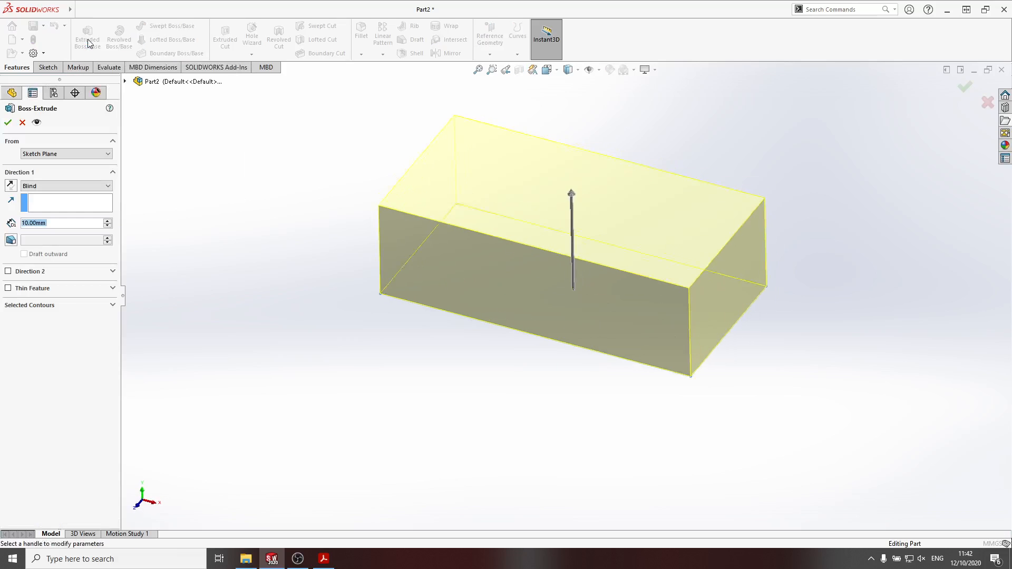
pyautogui.moveTo(565, 192)
pyautogui.mouseDown()
pyautogui.moveTo(570, 179)
pyautogui.moveTo(569, 200)
pyautogui.moveTo(569, 187)
pyautogui.mouseUp()
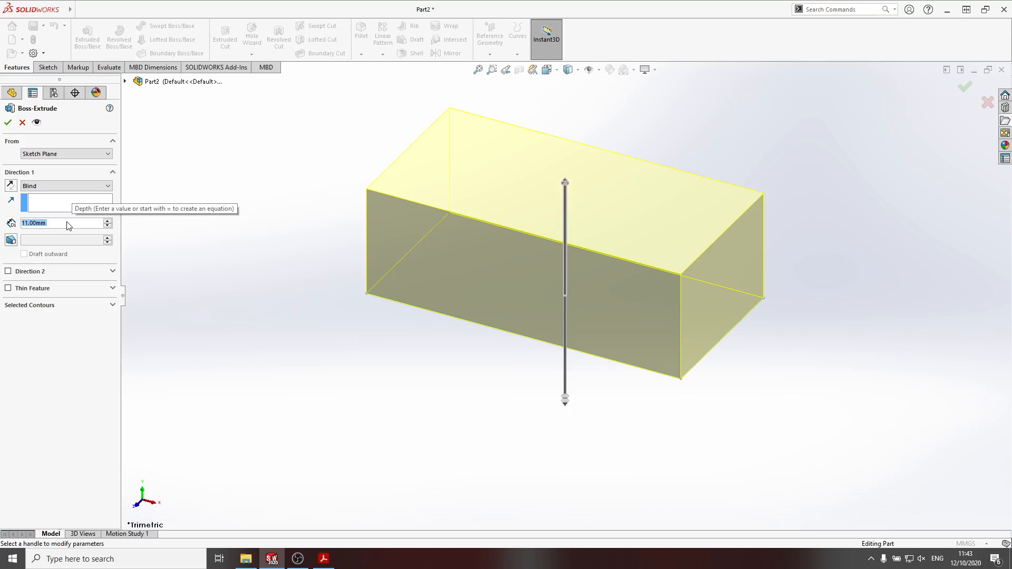
pyautogui.write('9.6')
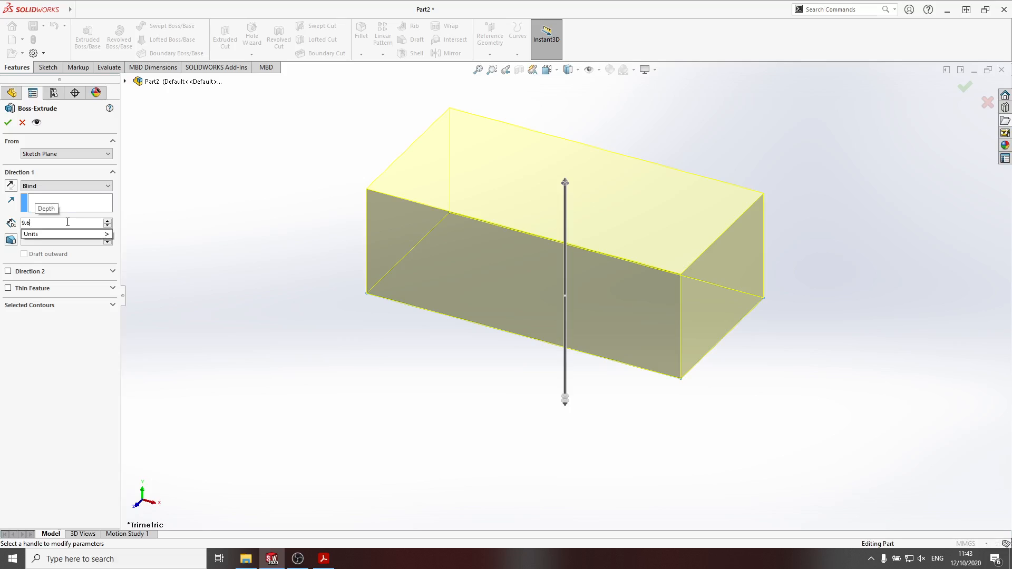
pyautogui.press('Return')
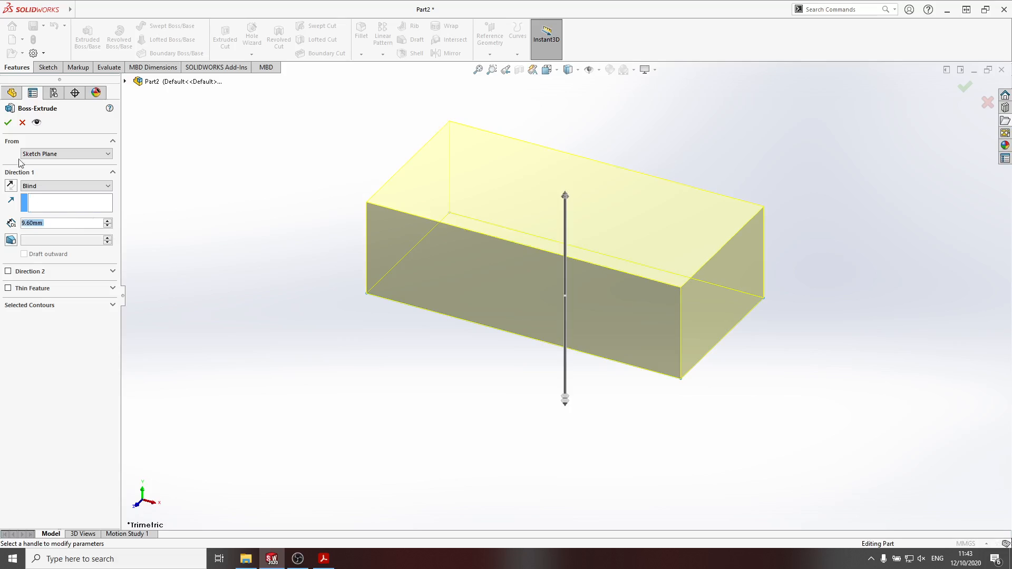
pyautogui.click(22, 123)
pyautogui.click(385, 383)
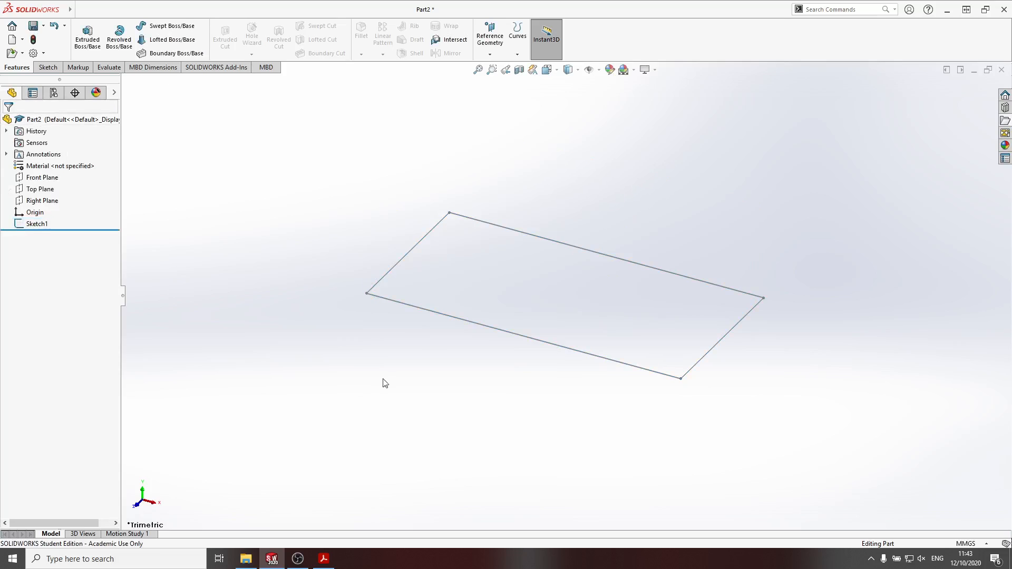
pyautogui.rightClick(46, 225)
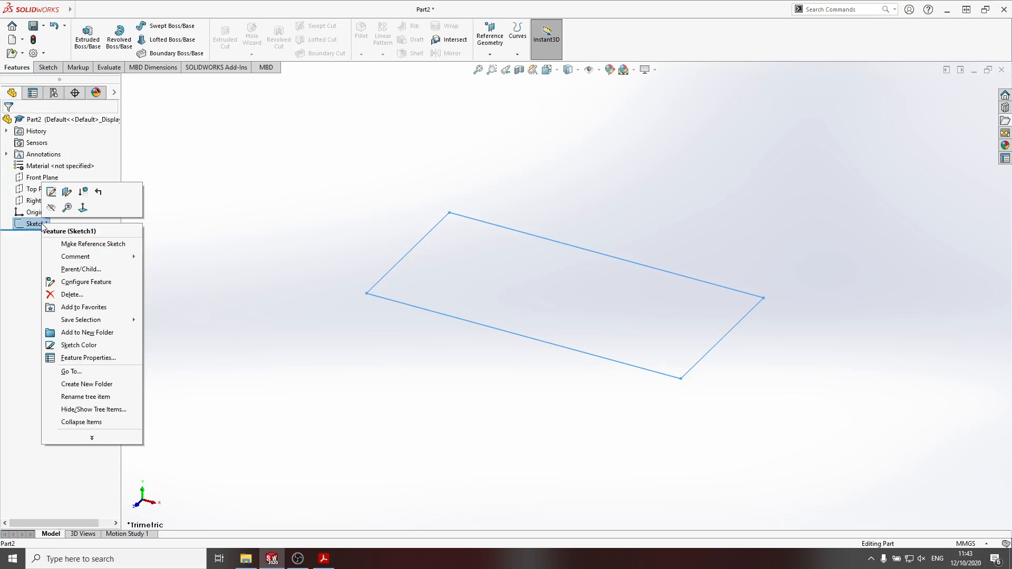
pyautogui.click(50, 196)
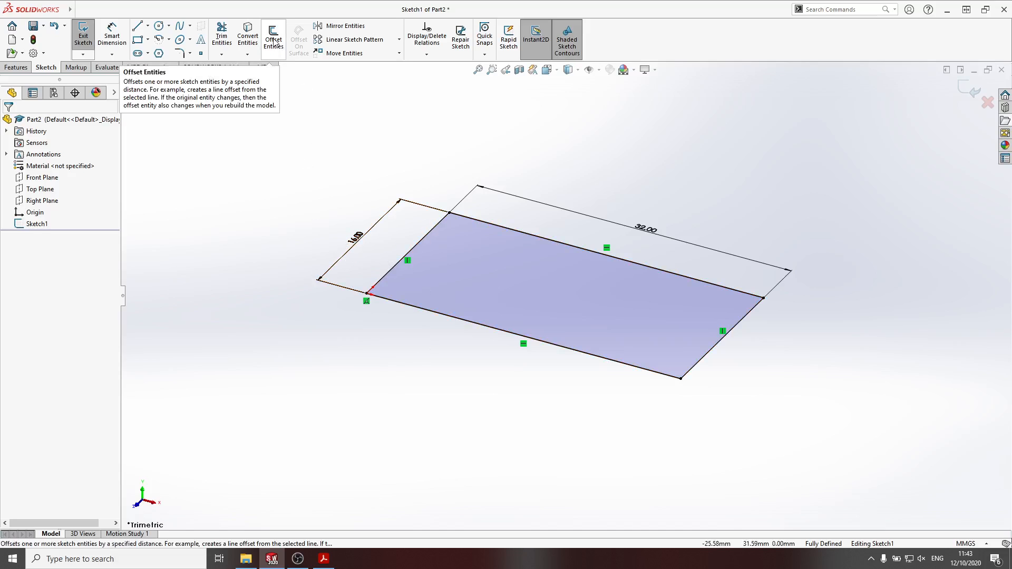
pyautogui.click(968, 92)
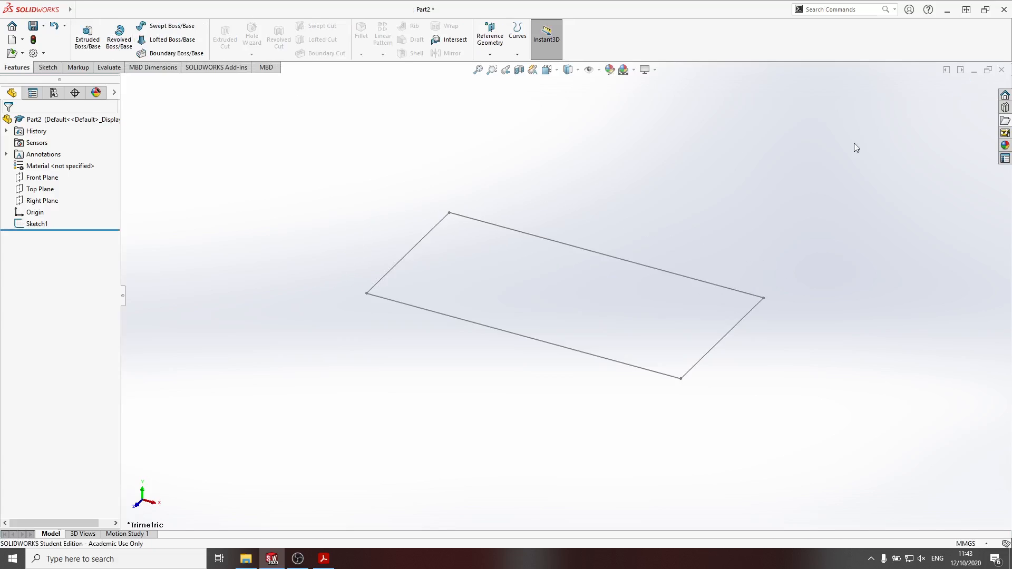
# Reopen the rectangle sketch for editing
pyautogui.click(21, 226)
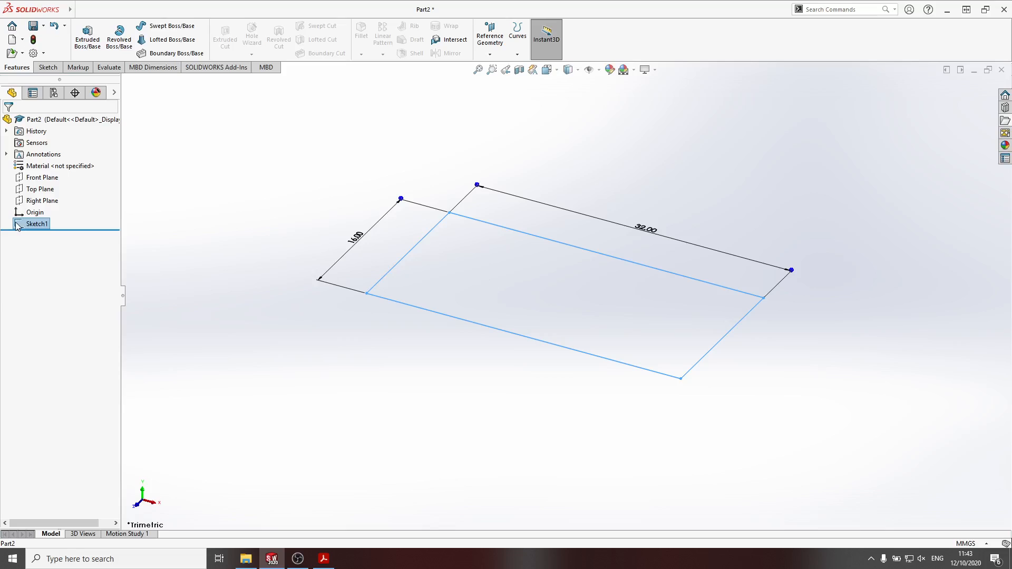
pyautogui.rightClick(15, 226)
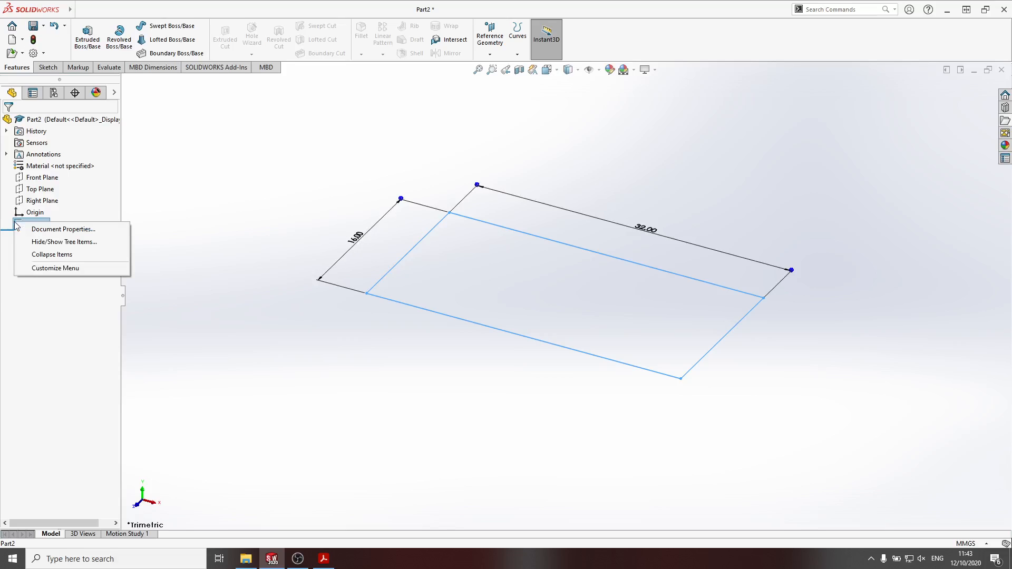
pyautogui.click(59, 219)
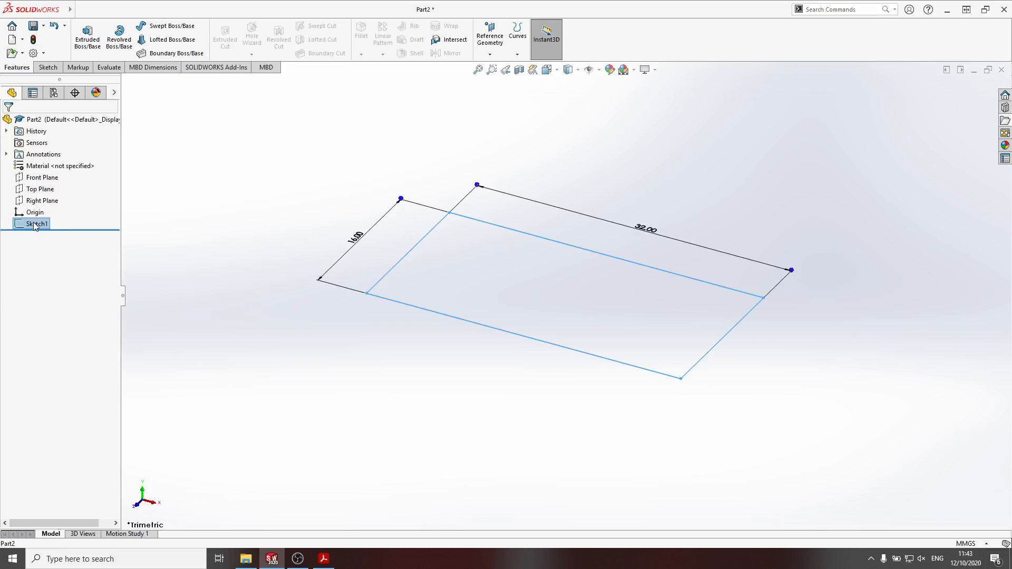
pyautogui.rightClick(25, 227)
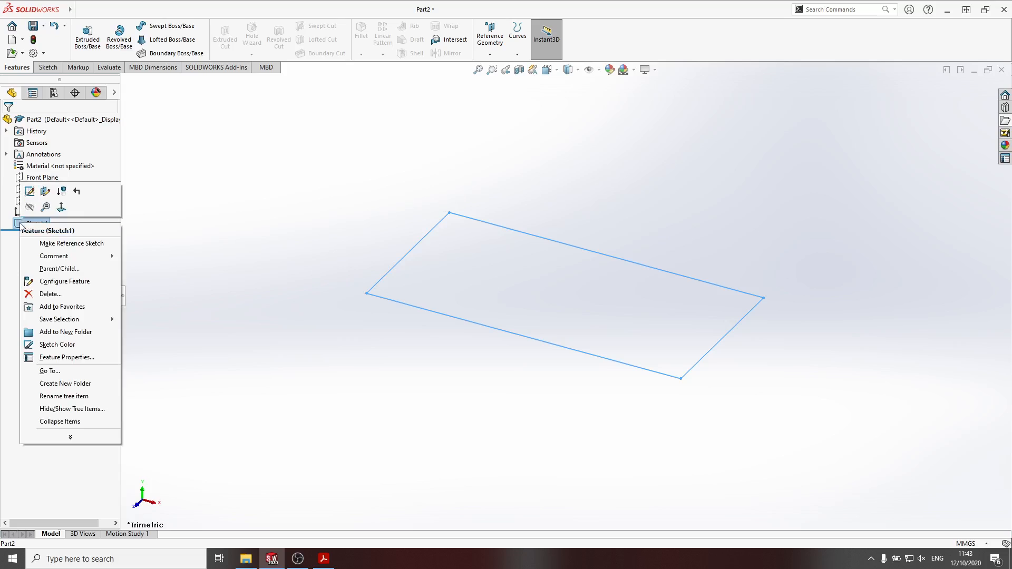
pyautogui.click(30, 192)
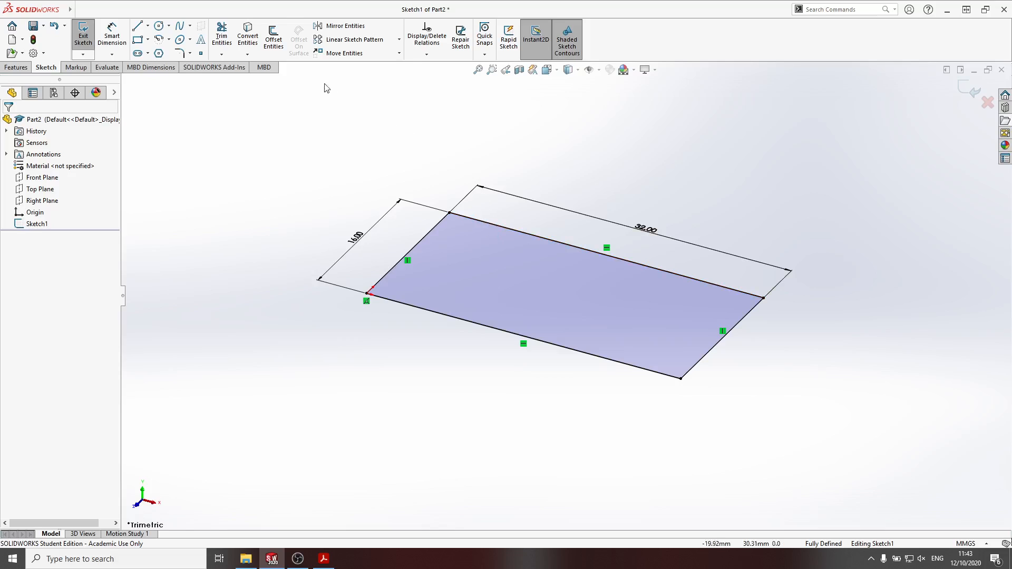
# Offset the rectangle's whole outline inward by 0.1 mm with Offset Entities, using Reverse and keeping Add dimensions and Select chain on
pyautogui.click(279, 49)
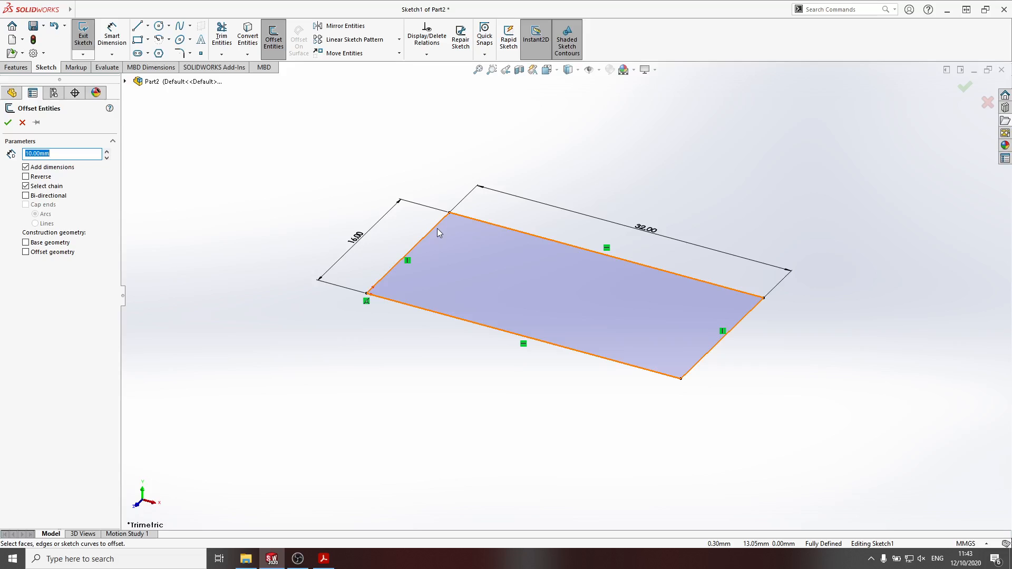
pyautogui.click(438, 228)
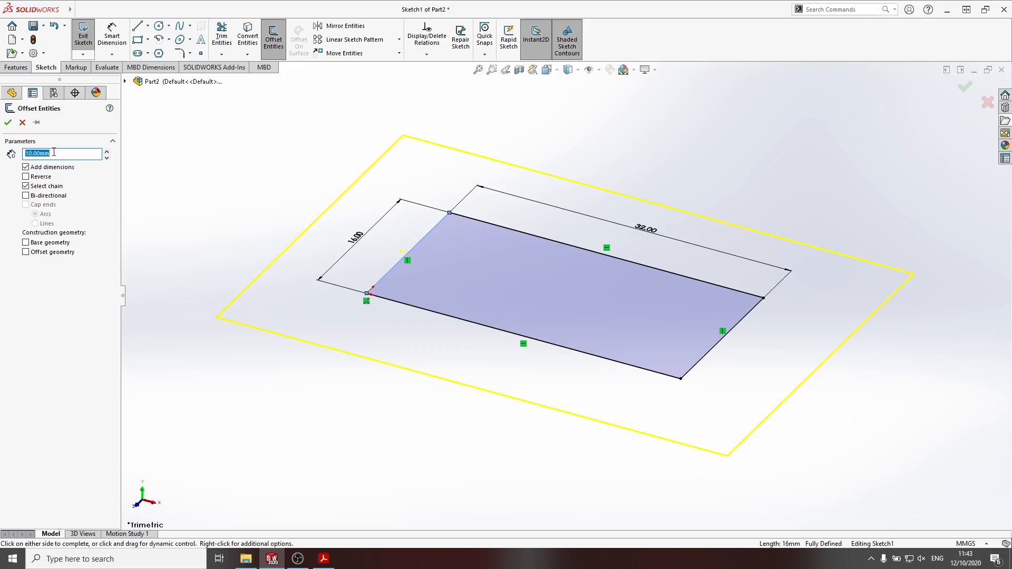
pyautogui.write('.1')
pyautogui.press('Return')
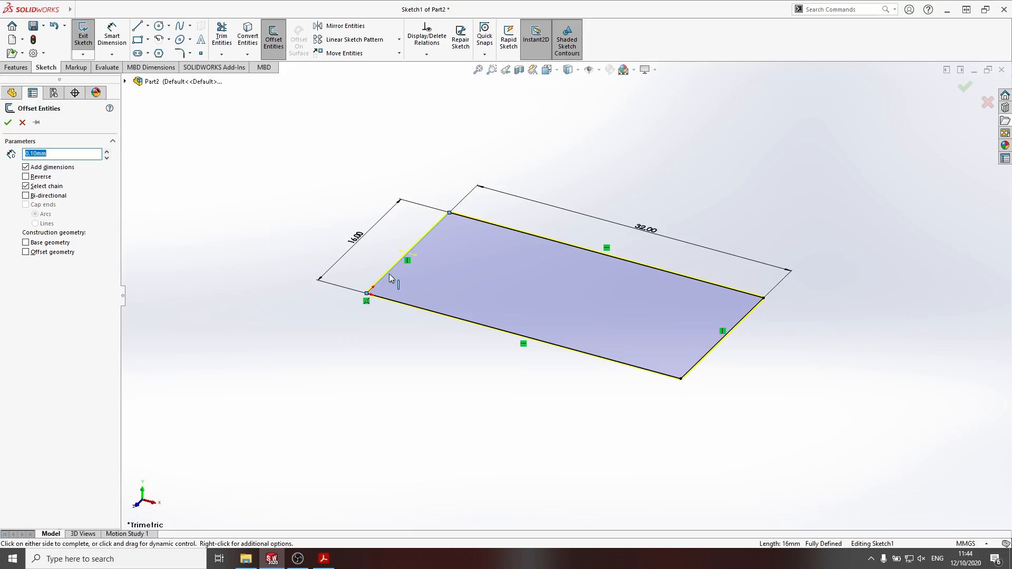
pyautogui.scroll(-6, 390, 278)
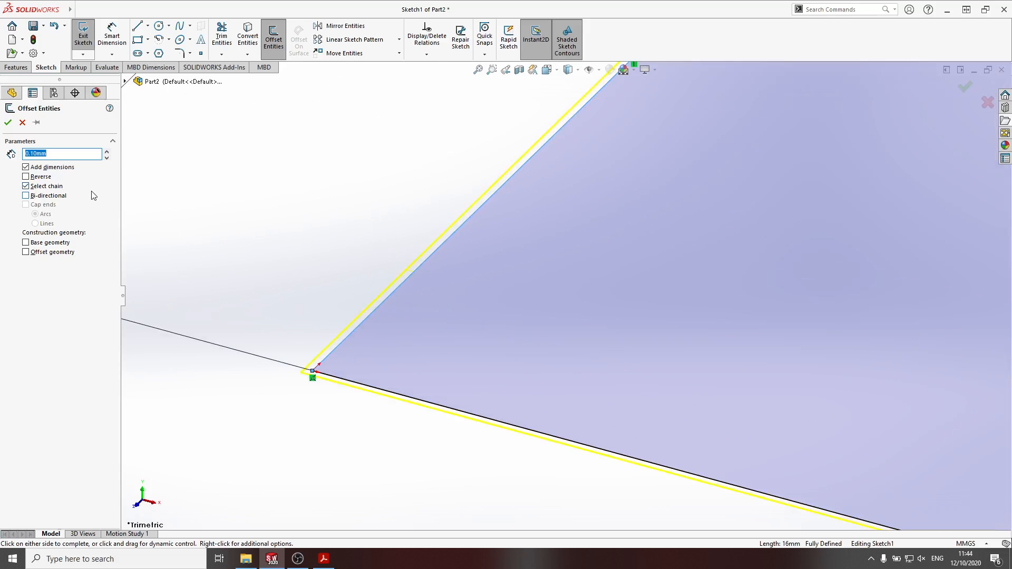
pyautogui.click(41, 180)
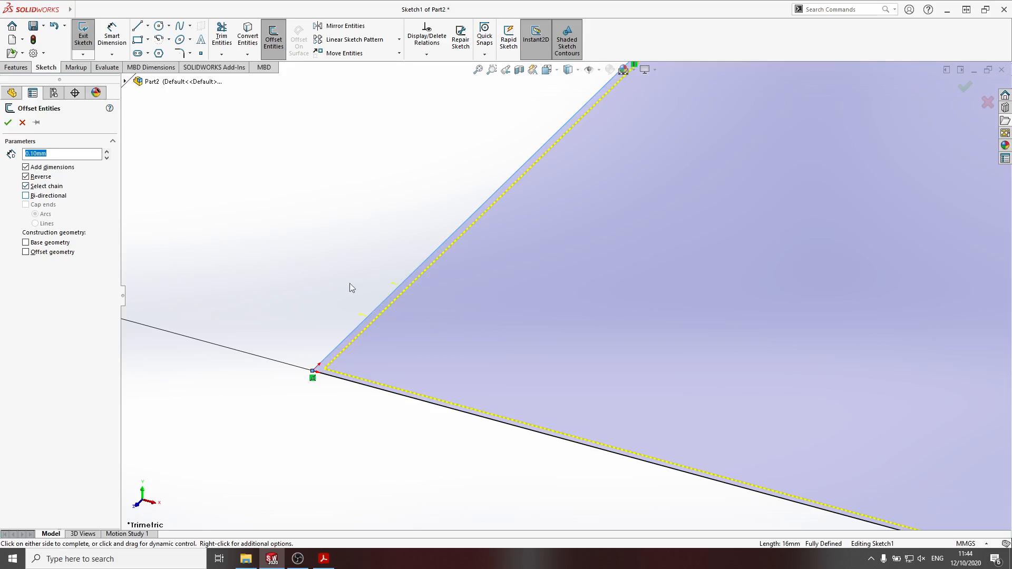
pyautogui.scroll(-2, 577, 337)
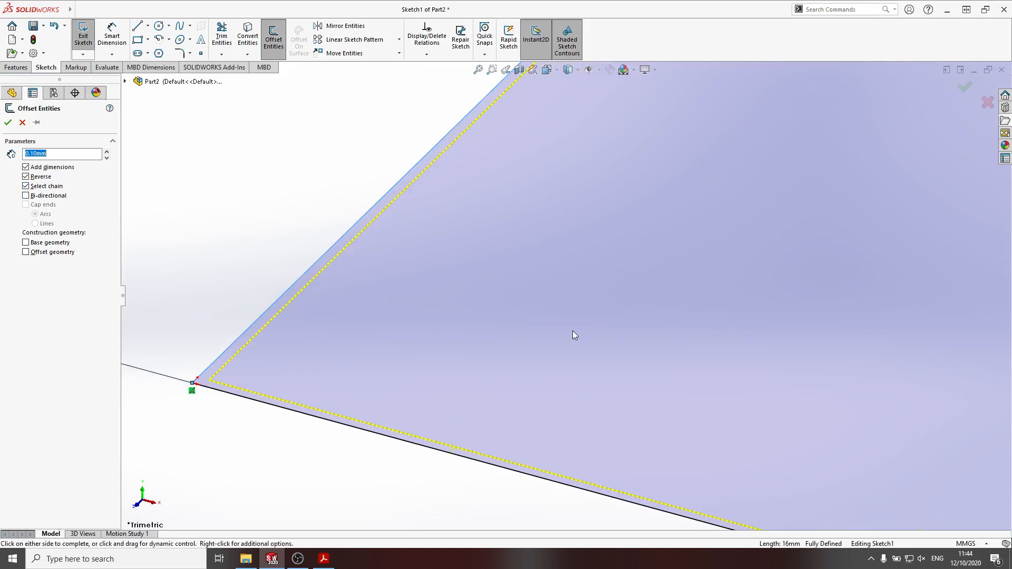
pyautogui.scroll(5, 571, 330)
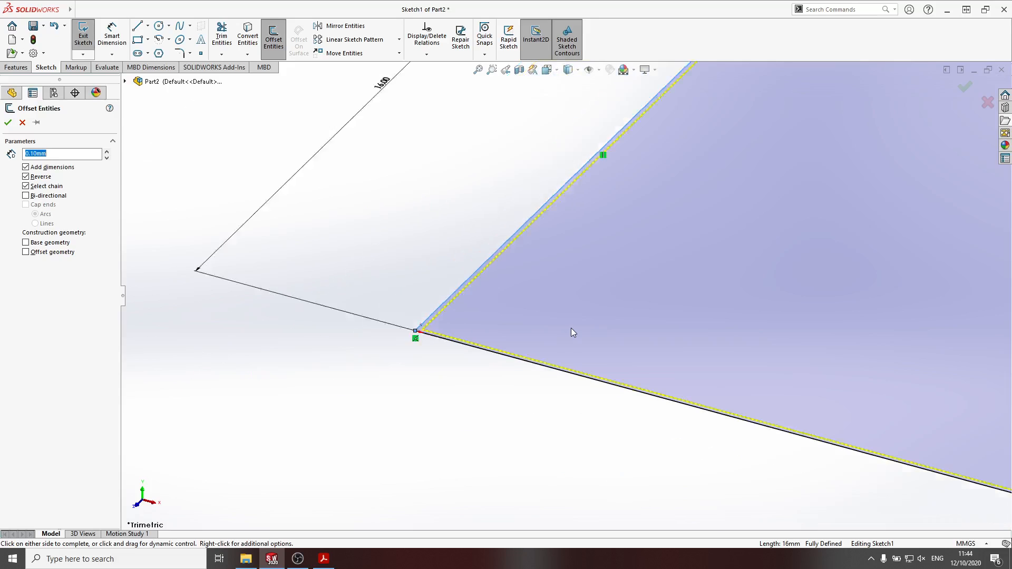
pyautogui.scroll(-2, 798, 305)
pyautogui.scroll(4, 771, 303)
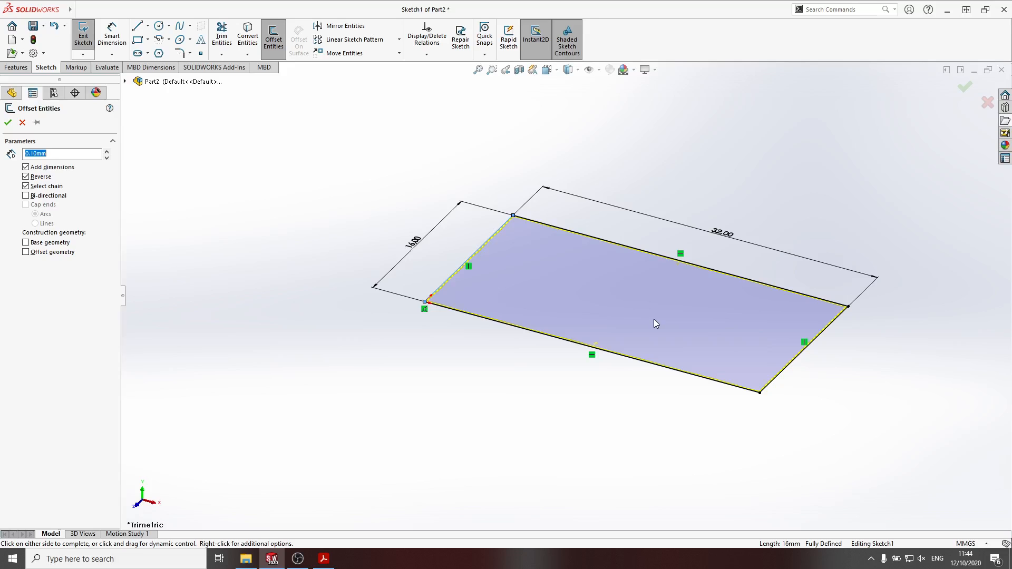
pyautogui.moveTo(654, 319)
pyautogui.mouseDown(button='middle')
pyautogui.moveTo(603, 333)
pyautogui.moveTo(682, 248)
pyautogui.moveTo(647, 384)
pyautogui.moveTo(685, 380)
pyautogui.mouseUp(button='middle')
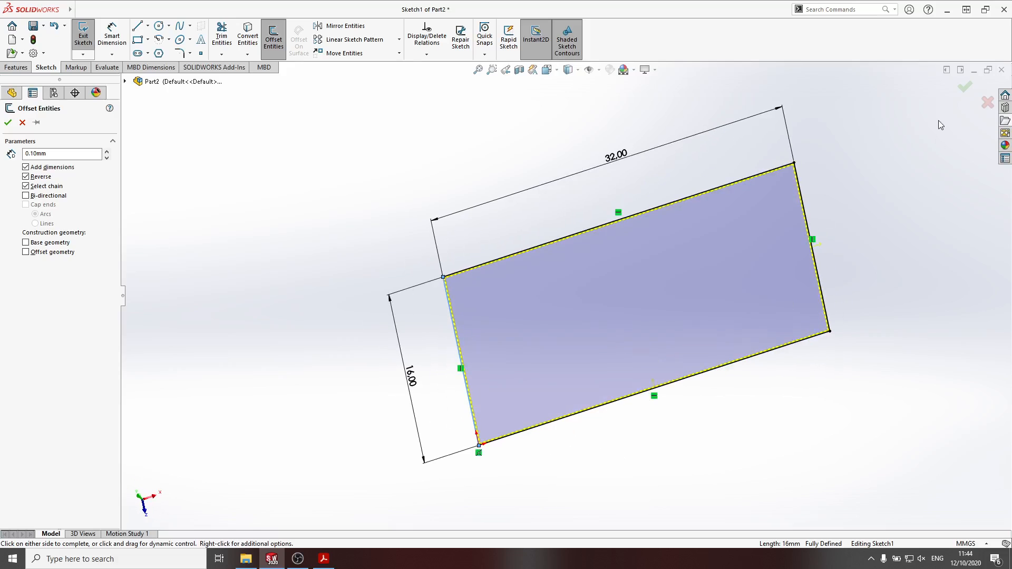
pyautogui.click(963, 87)
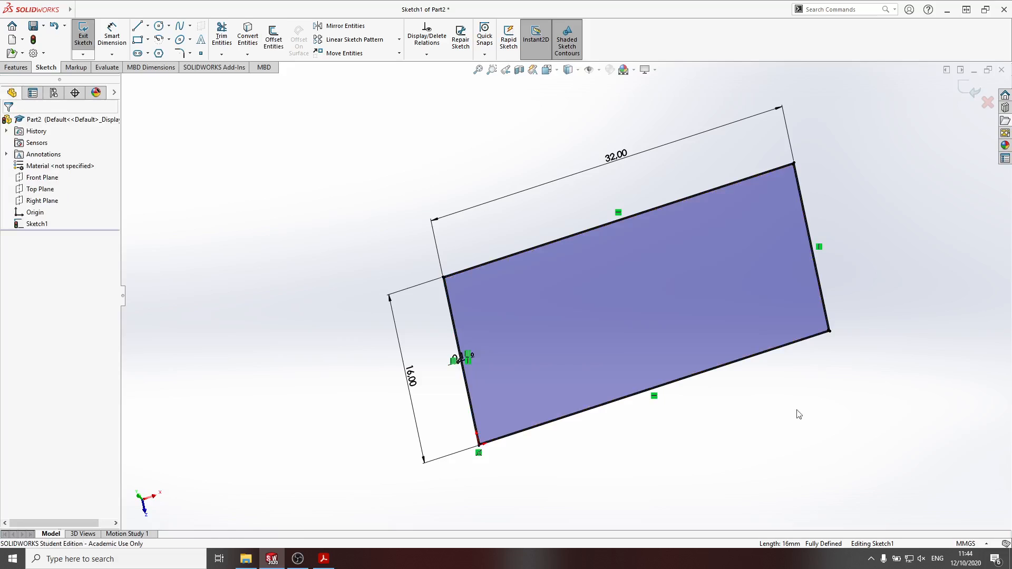
# Convert the four lines of the outer 32 by 16 mm rectangle to construction geometry, leaving the inner offset outline solid
pyautogui.scroll(-3, 830, 316)
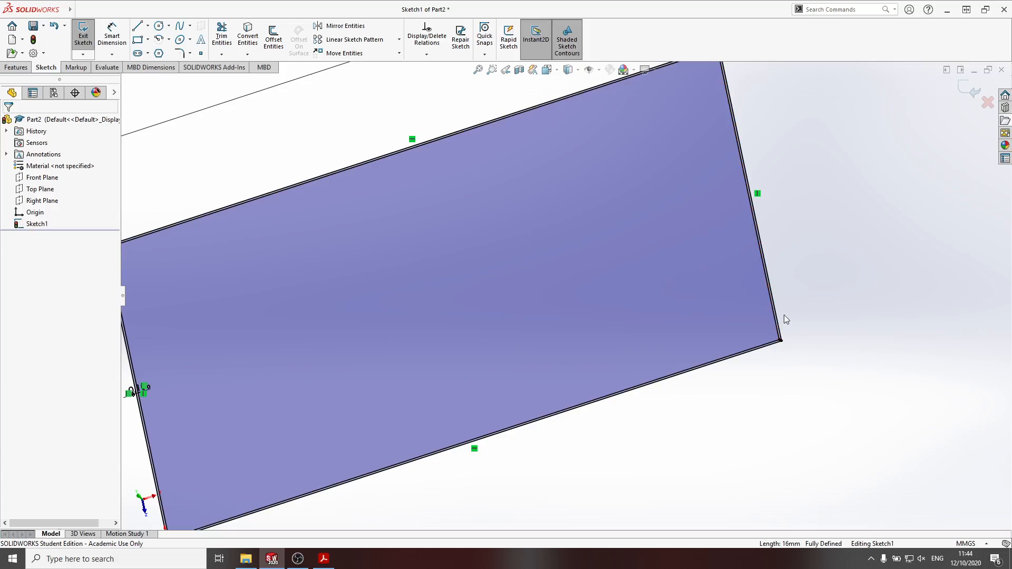
pyautogui.click(784, 331)
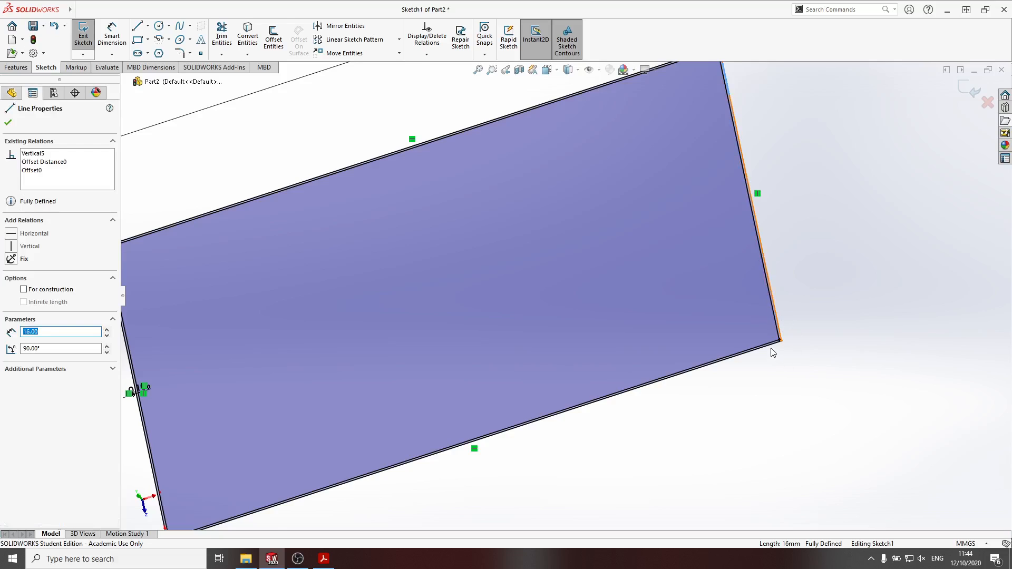
pyautogui.keyDown('ctrl'); pyautogui.click(749, 350); pyautogui.keyUp('ctrl')
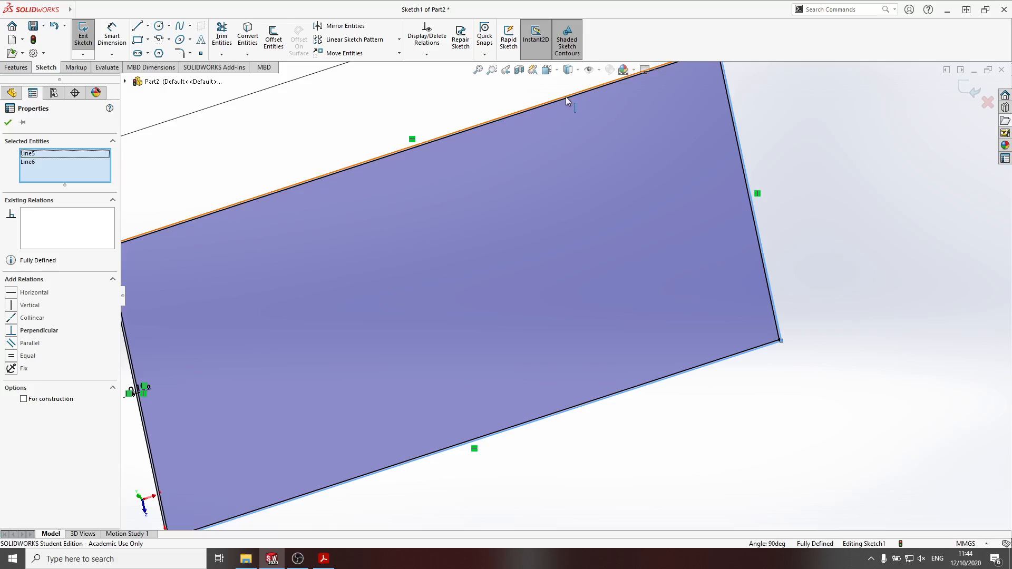
pyautogui.keyDown('ctrl'); pyautogui.click(565, 98); pyautogui.keyUp('ctrl')
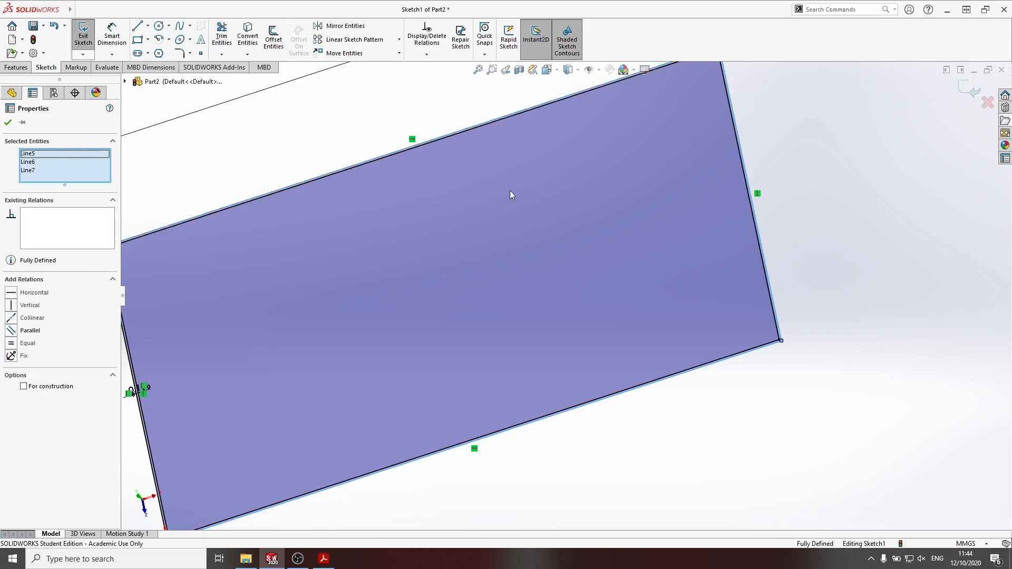
pyautogui.keyDown('ctrl'); pyautogui.click(151, 464); pyautogui.keyUp('ctrl')
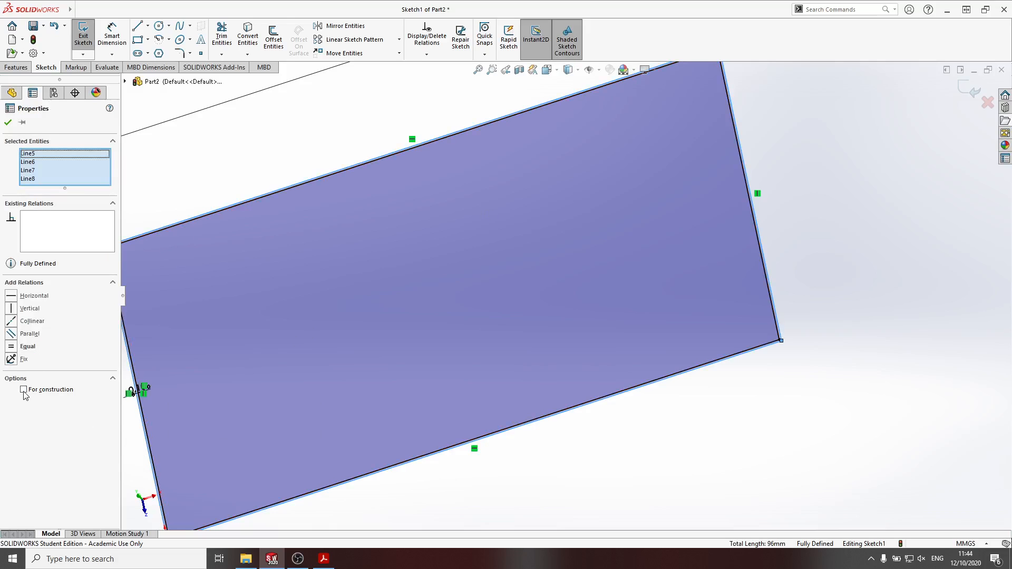
pyautogui.click(24, 391)
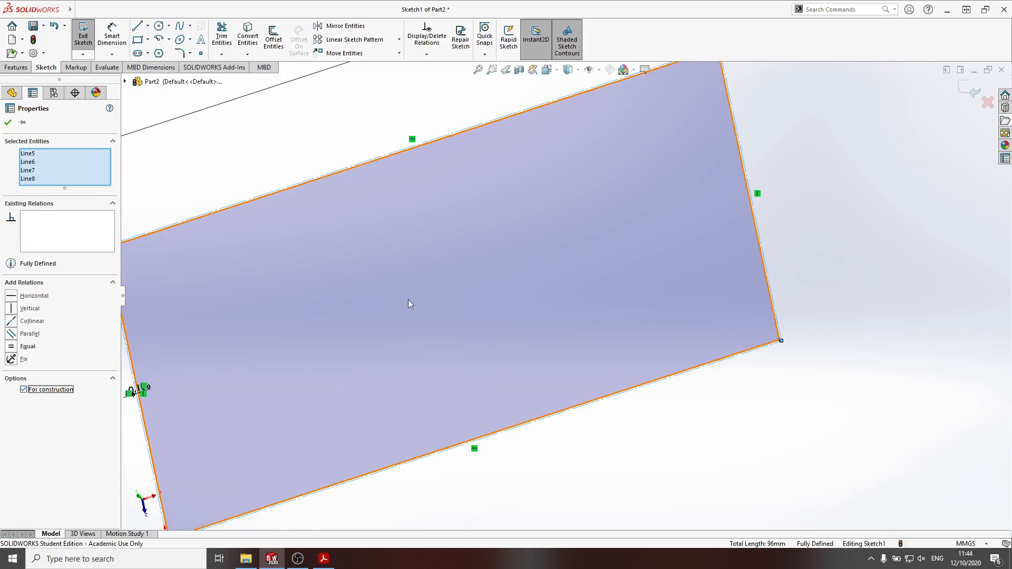
pyautogui.click(7, 125)
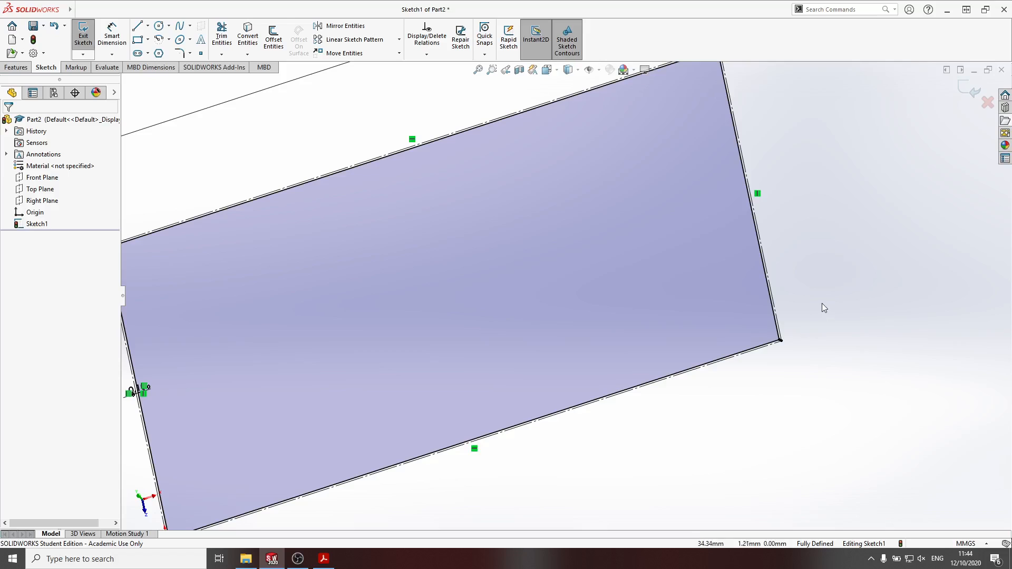
pyautogui.scroll(-2, 824, 308)
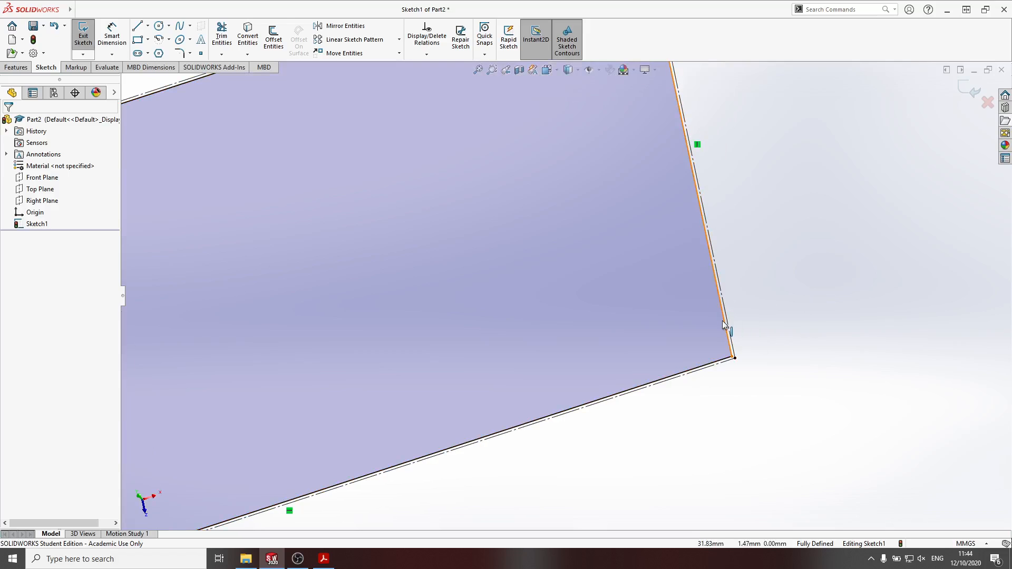
pyautogui.scroll(4, 751, 319)
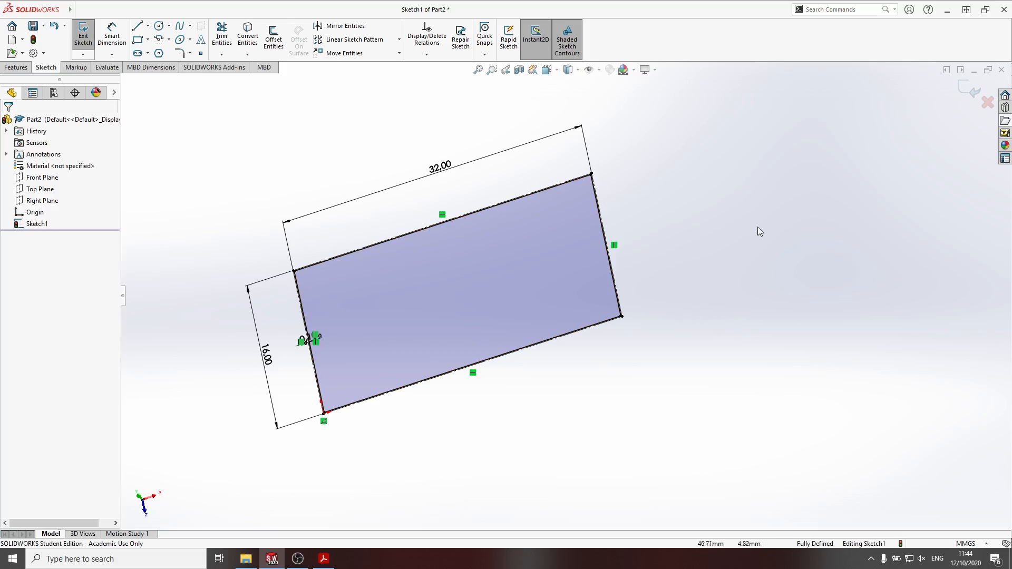
# Exit the sketch and extrude it as a blind boss with a depth of 9.6 mm
pyautogui.click(968, 94)
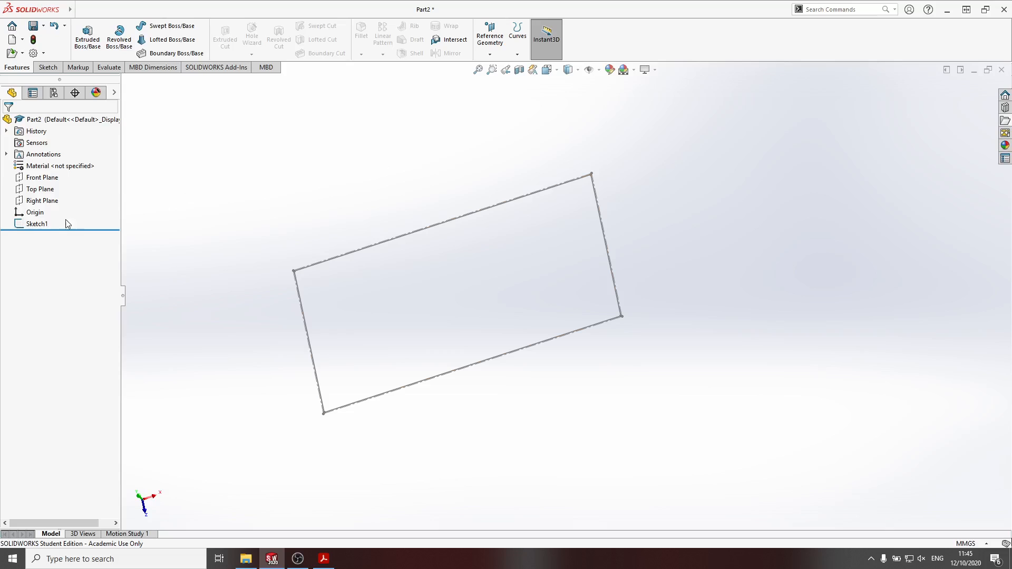
pyautogui.click(35, 224)
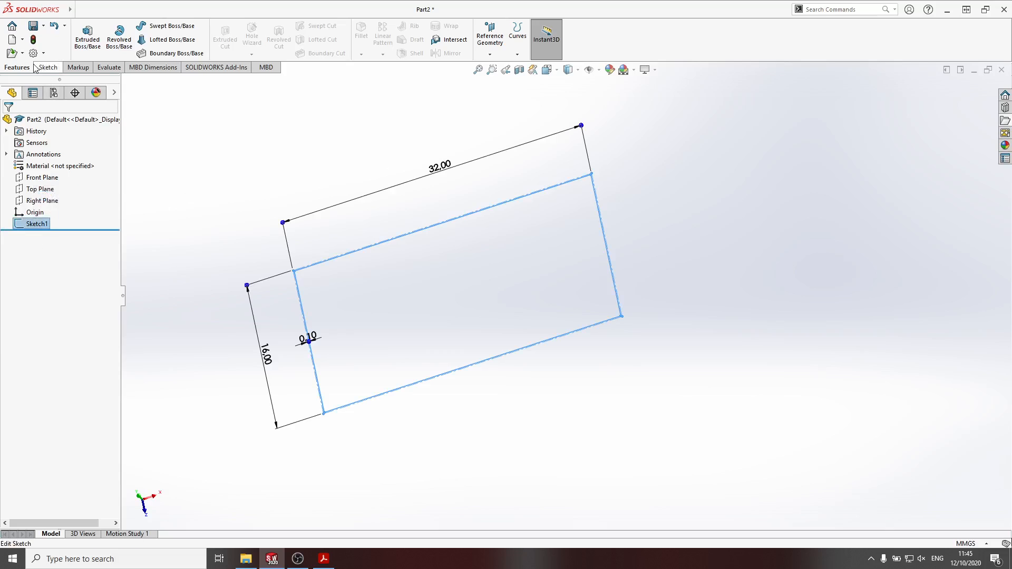
pyautogui.click(87, 34)
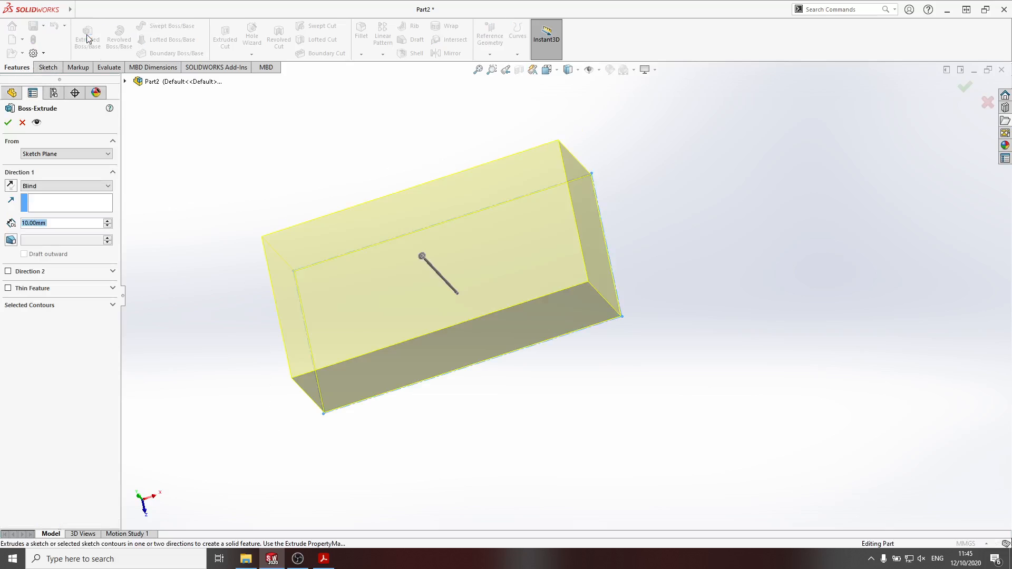
pyautogui.write('9.')
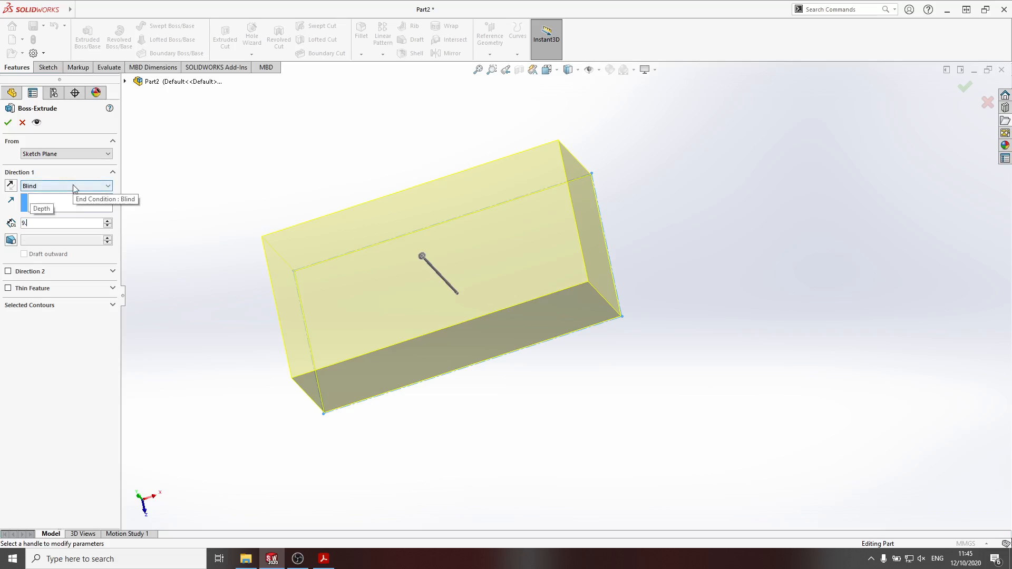
pyautogui.write('6')
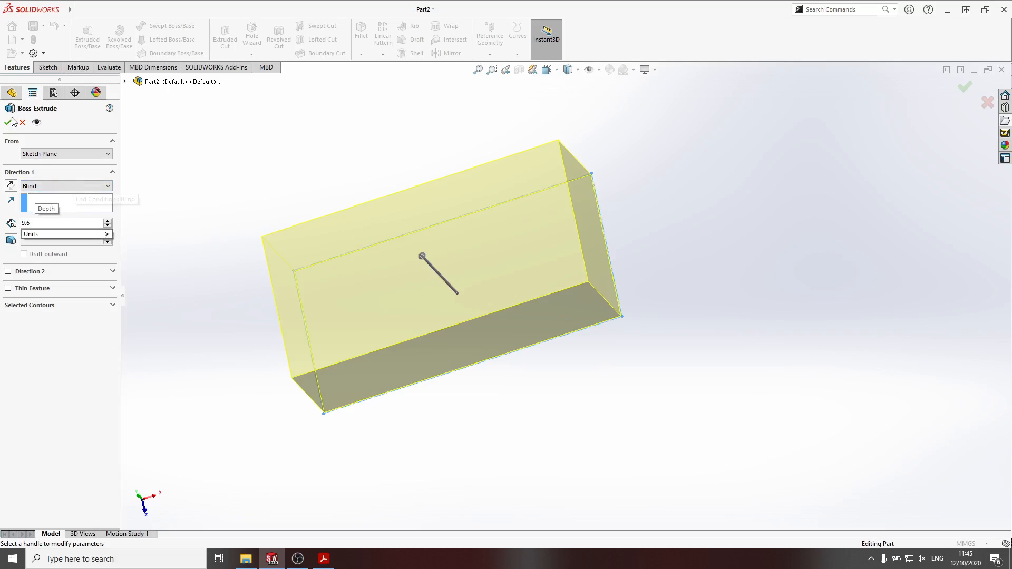
pyautogui.press('Return')
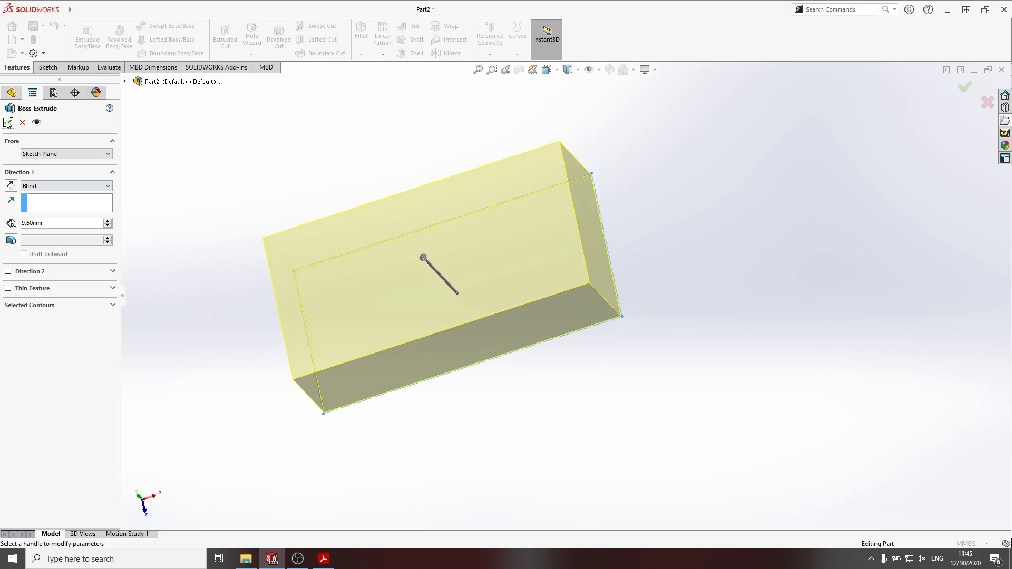
pyautogui.click(7, 122)
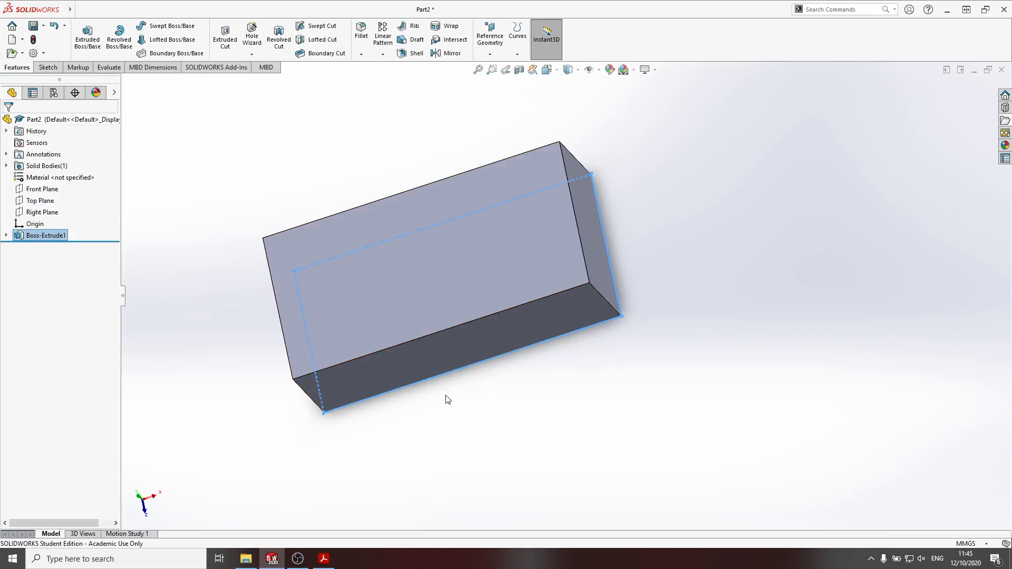
# Start a new sketch on the block's large upper face
pyautogui.moveTo(524, 411); pyautogui.dragTo(358, 458, button='middle')
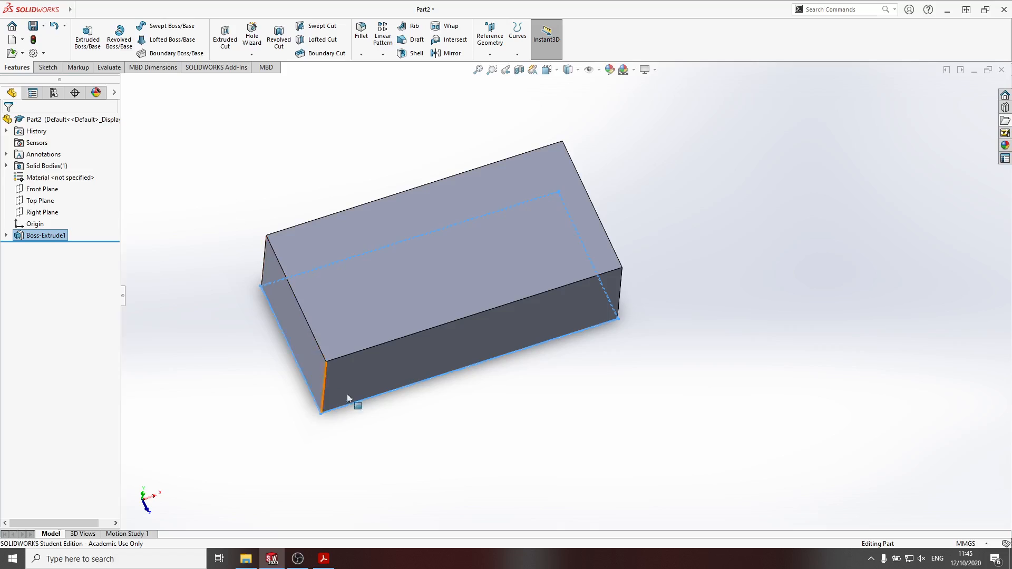
pyautogui.scroll(2, 378, 422)
pyautogui.scroll(-5, 464, 355)
pyautogui.scroll(-3, 454, 354)
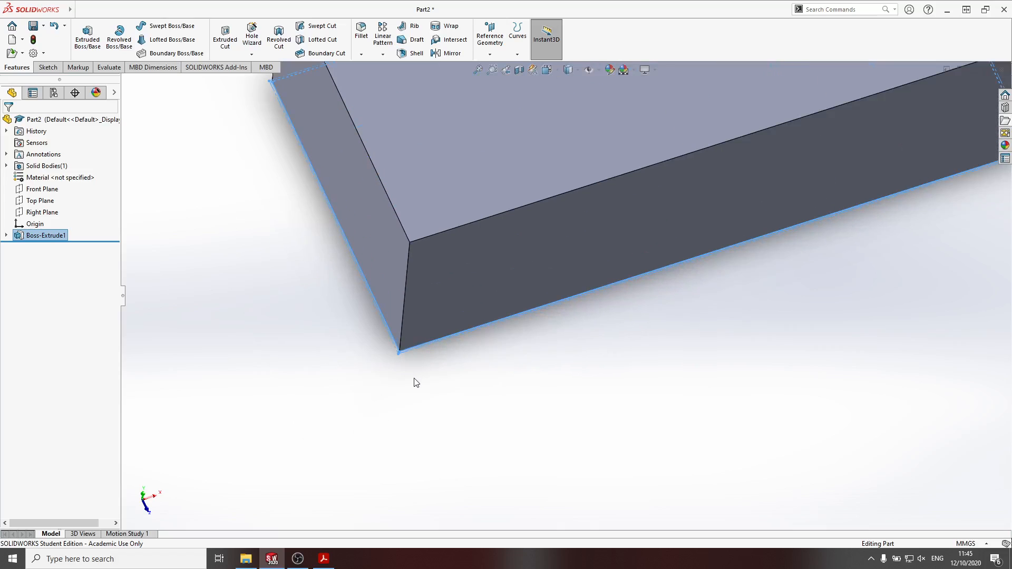
pyautogui.scroll(1, 416, 382)
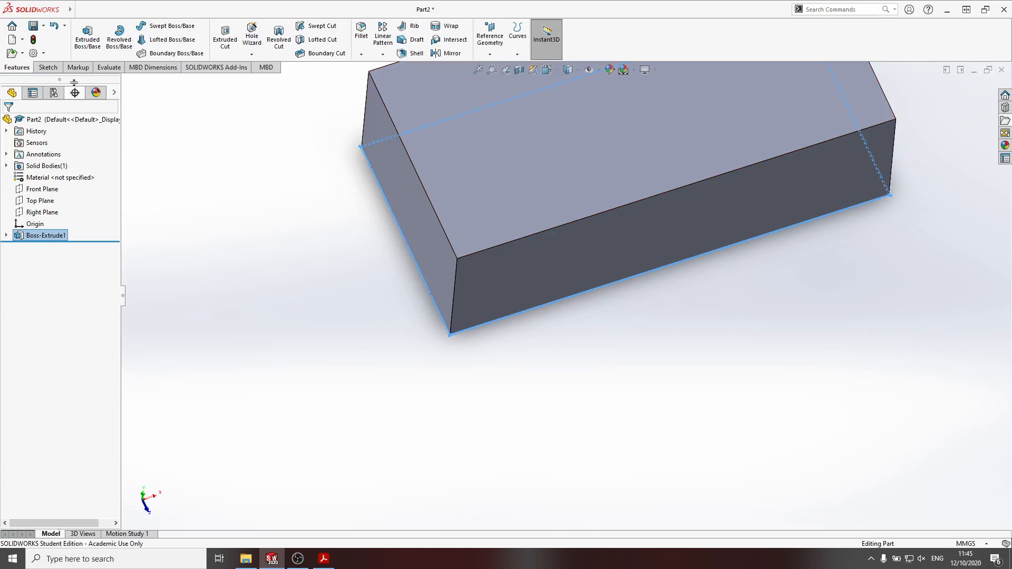
pyautogui.click(48, 67)
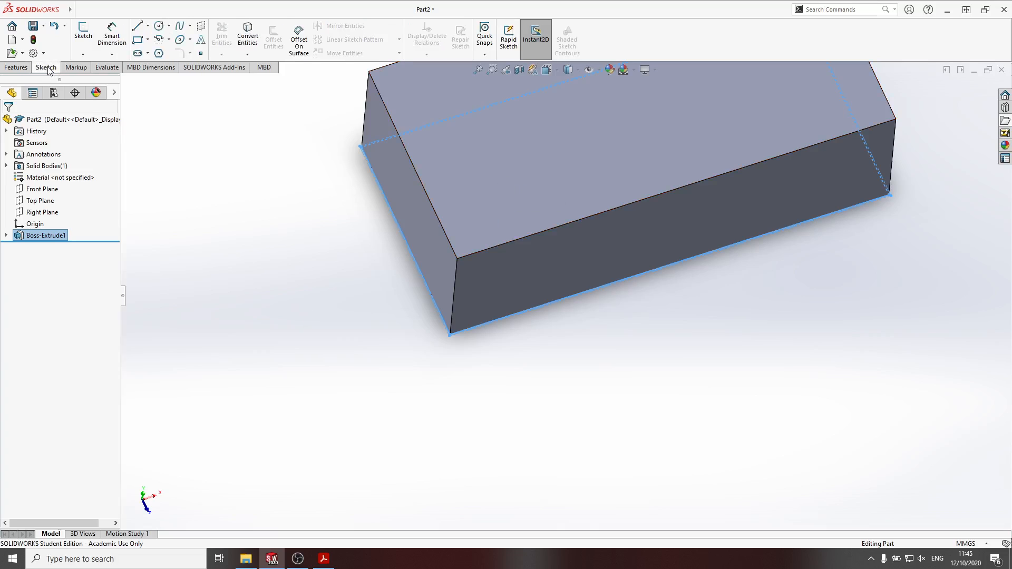
pyautogui.click(533, 173)
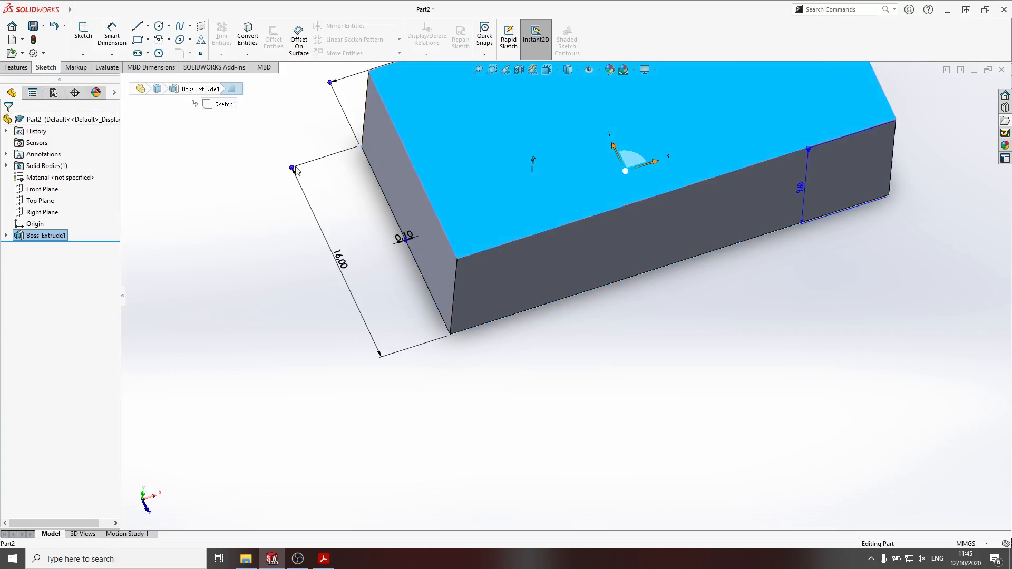
pyautogui.click(87, 40)
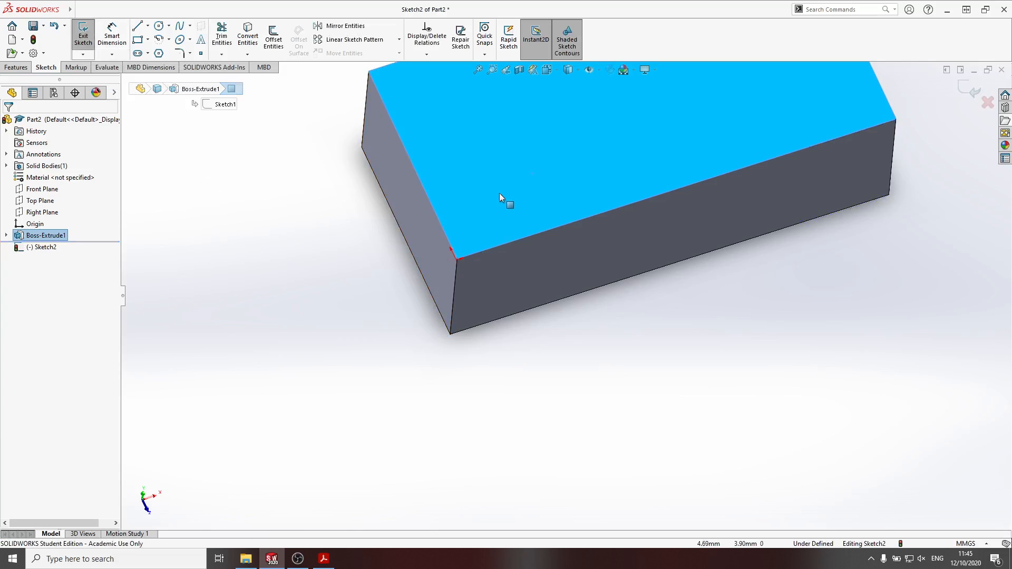
# Sketch a centre-point circle about 3.2 mm in diameter on the upper face, near the corner above the origin
pyautogui.click(159, 26)
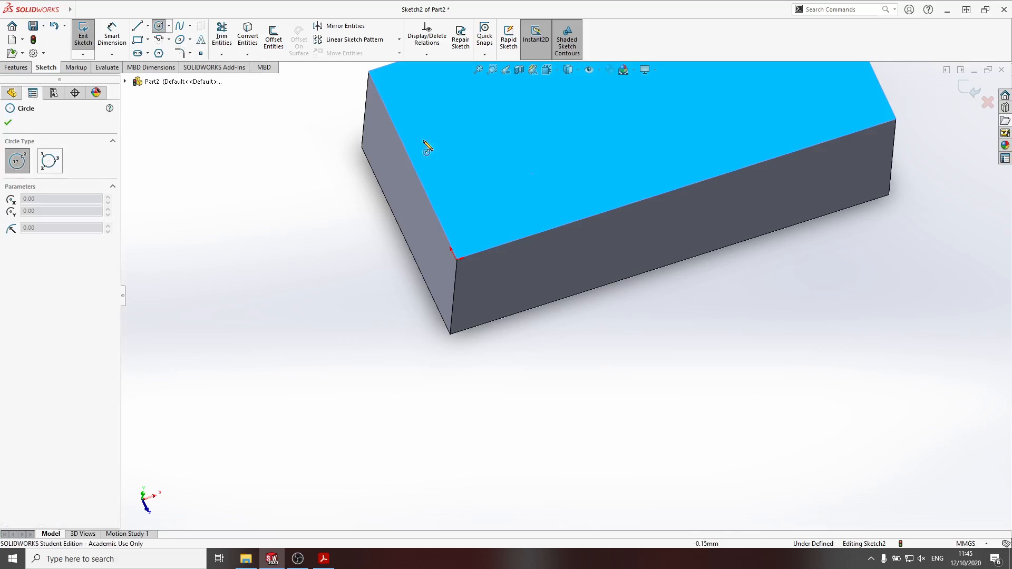
pyautogui.click(482, 192)
pyautogui.click(506, 202)
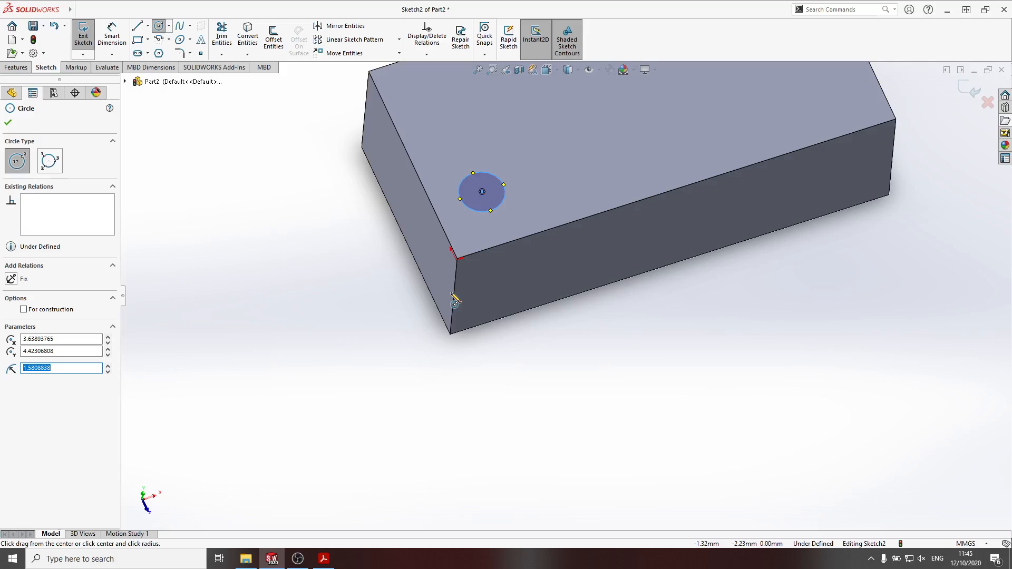
# Dimension the circle's diameter to 4.8 mm with Smart Dimension
pyautogui.click(116, 40)
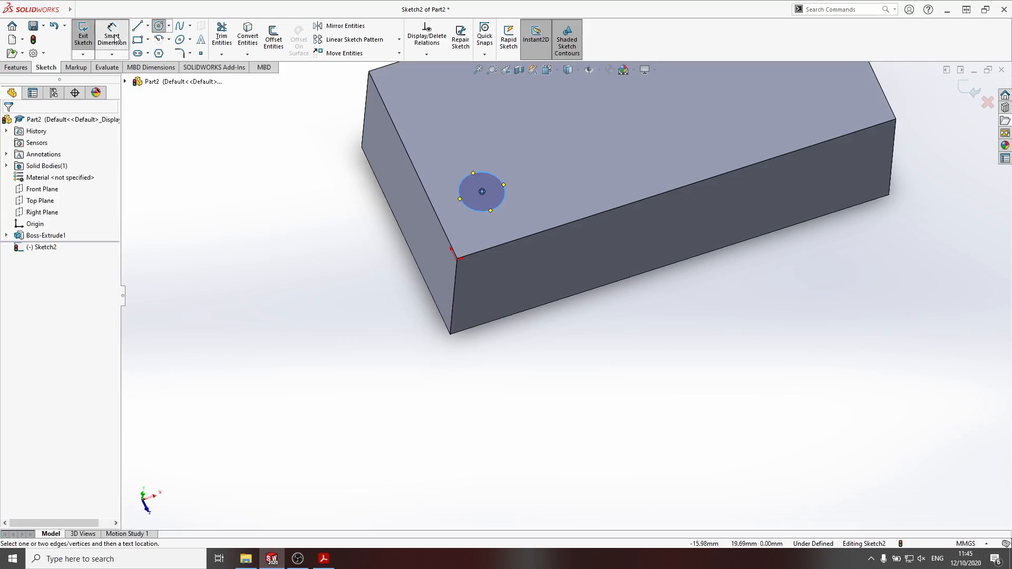
pyautogui.click(455, 182)
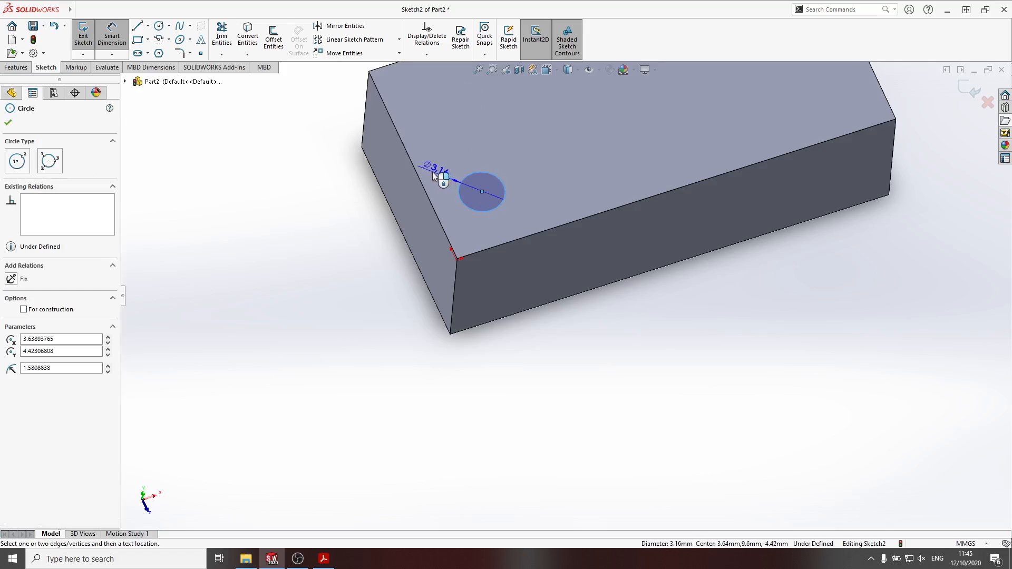
pyautogui.click(432, 174)
pyautogui.write('4.8')
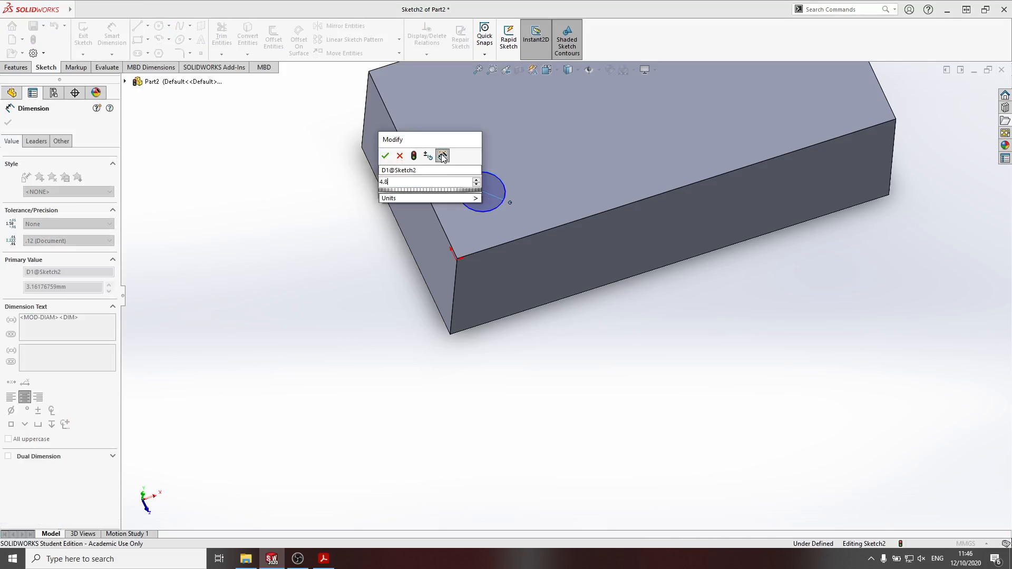
pyautogui.click(386, 155)
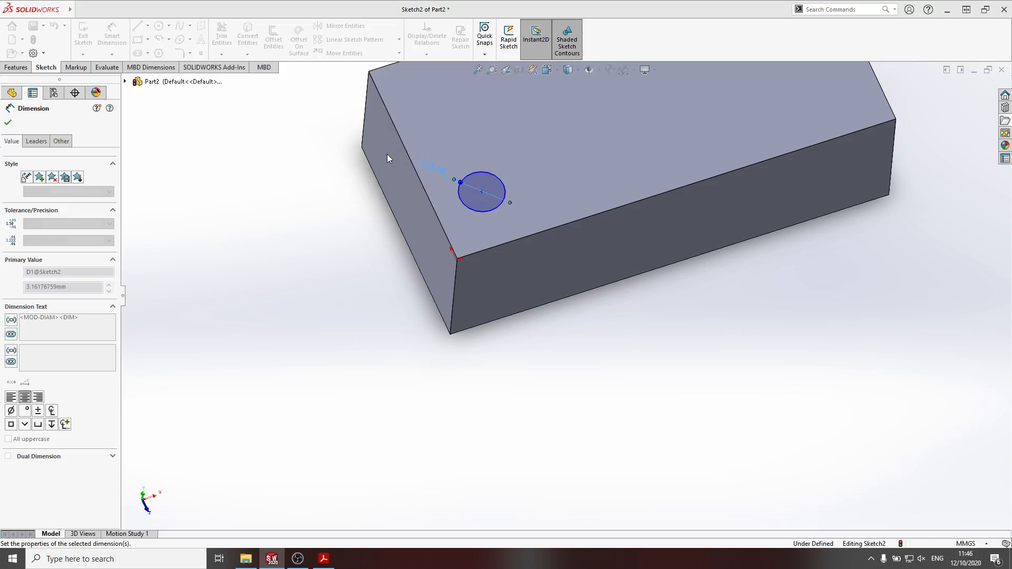
# Dimension the distance from the circle's centre to the origin along the block's short side to 4 mm
pyautogui.click(482, 191)
pyautogui.scroll(-3, 459, 350)
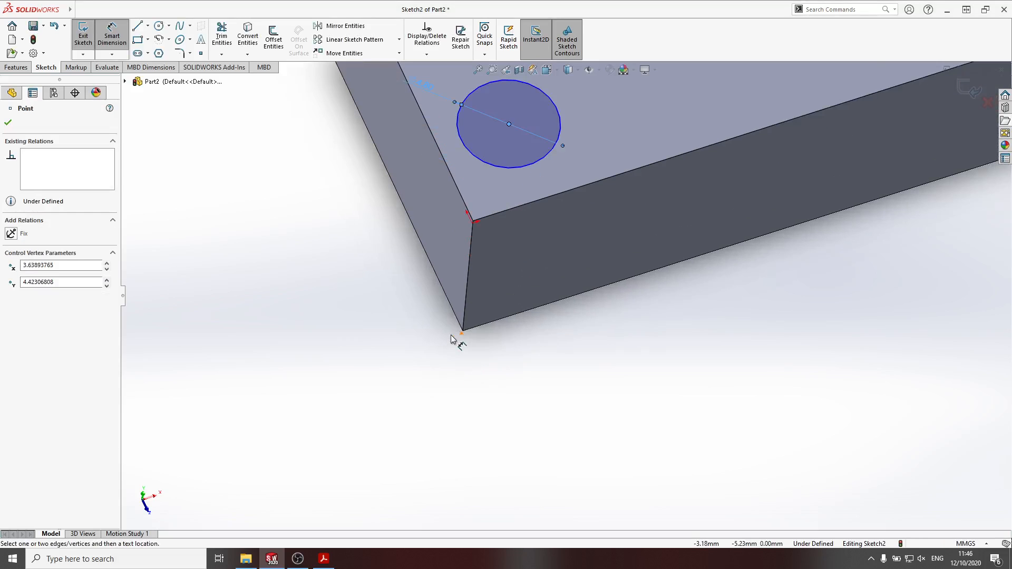
pyautogui.click(478, 320)
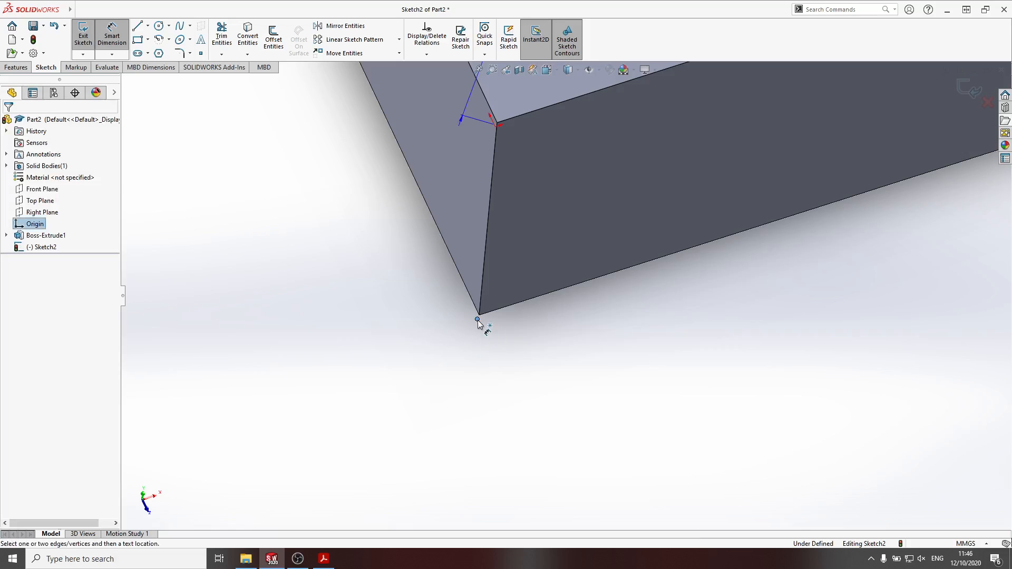
pyautogui.scroll(4, 480, 350)
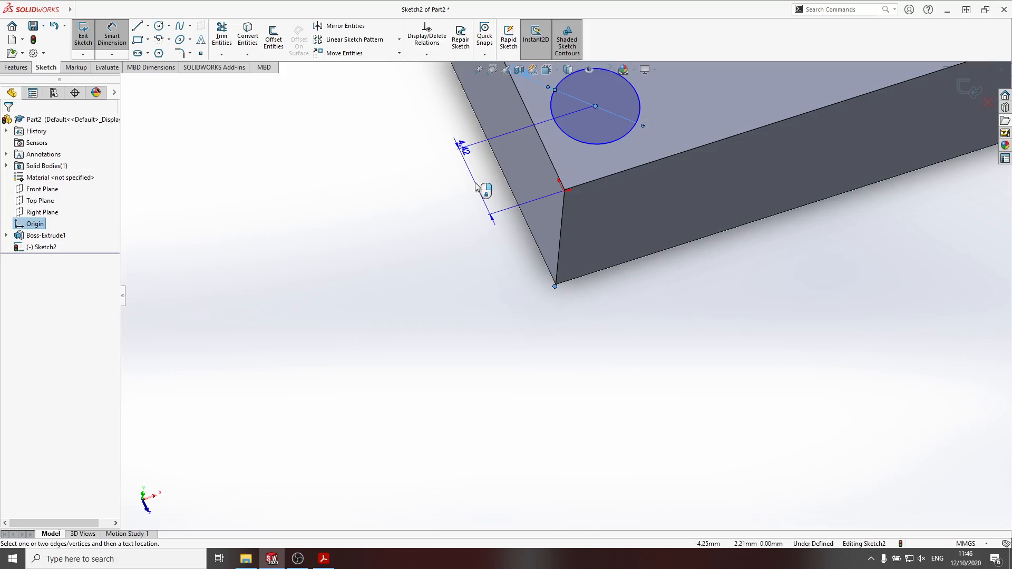
pyautogui.click(474, 187)
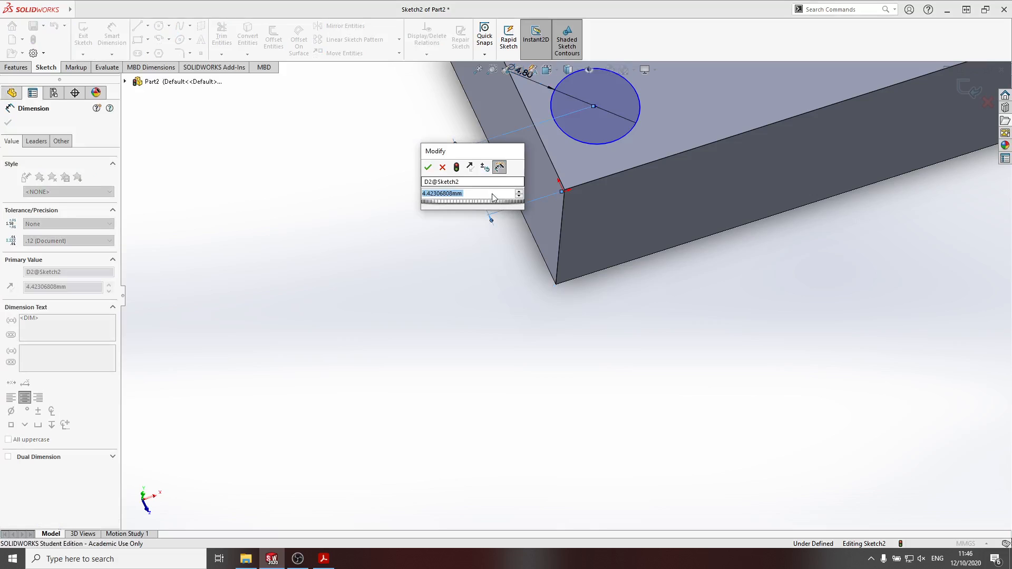
pyautogui.write('4')
pyautogui.press('Return')
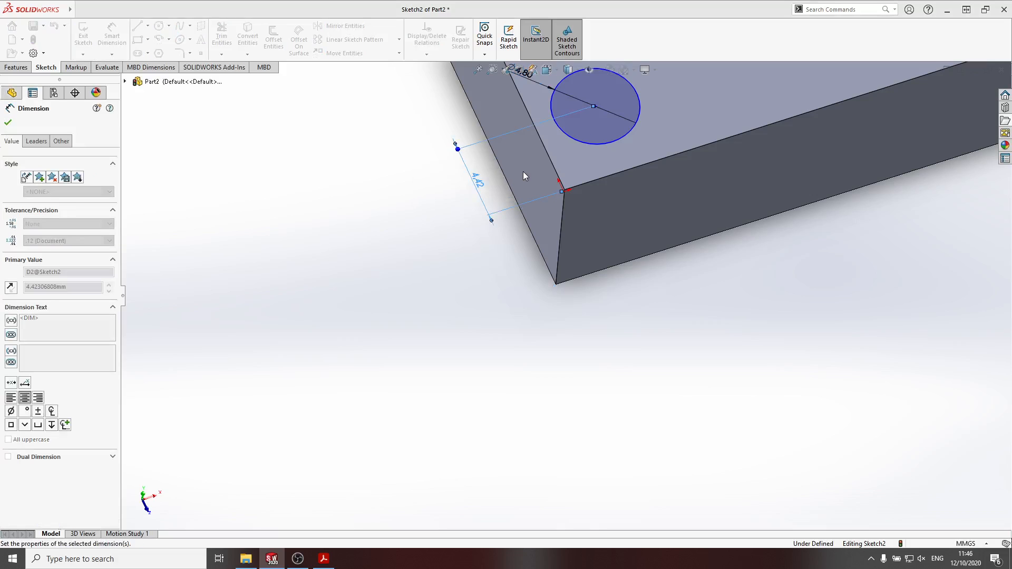
# Dimension the distance from the circle's centre to the origin along the block's long side to 4 mm
pyautogui.click(597, 113)
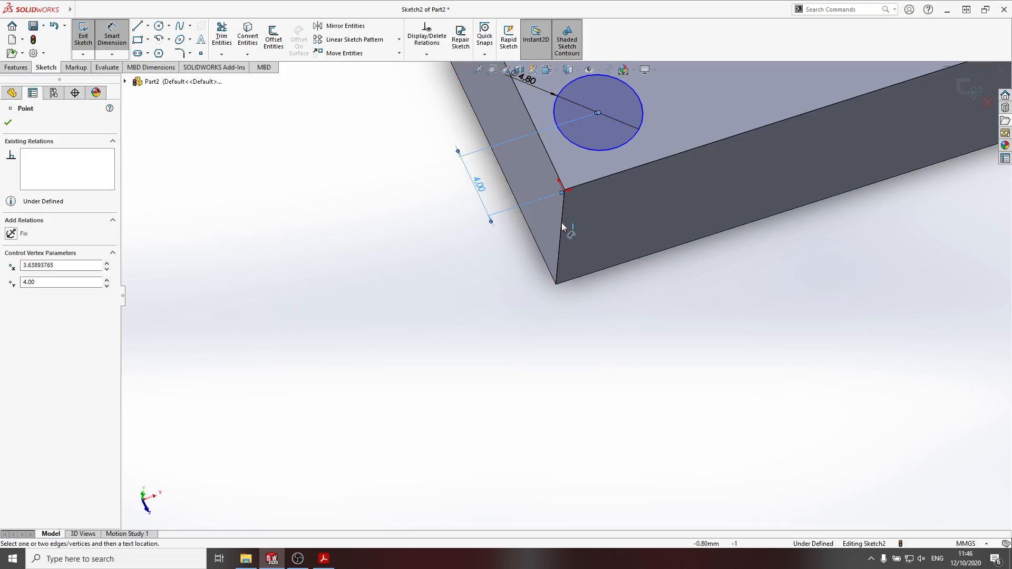
pyautogui.click(557, 286)
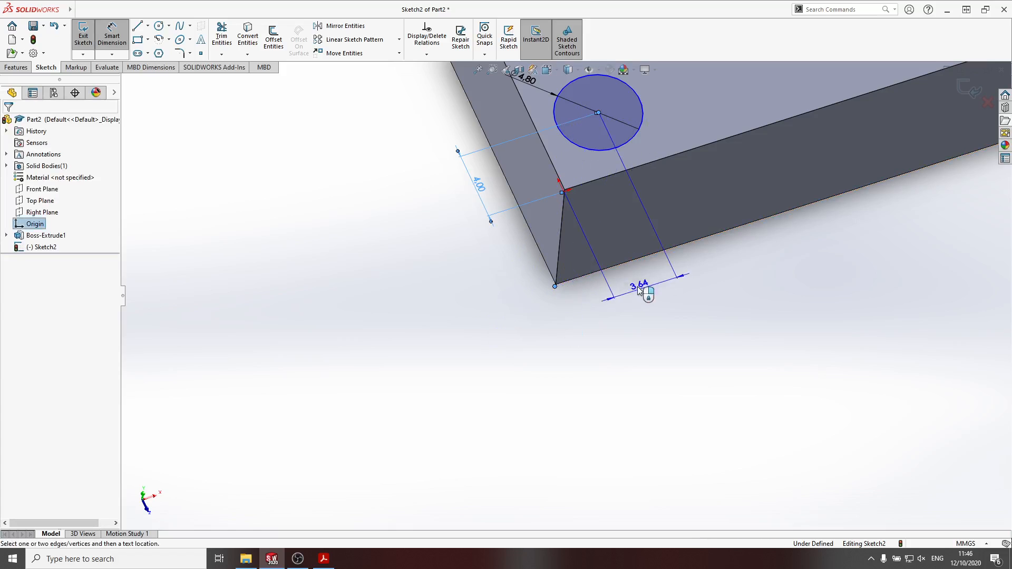
pyautogui.click(641, 287)
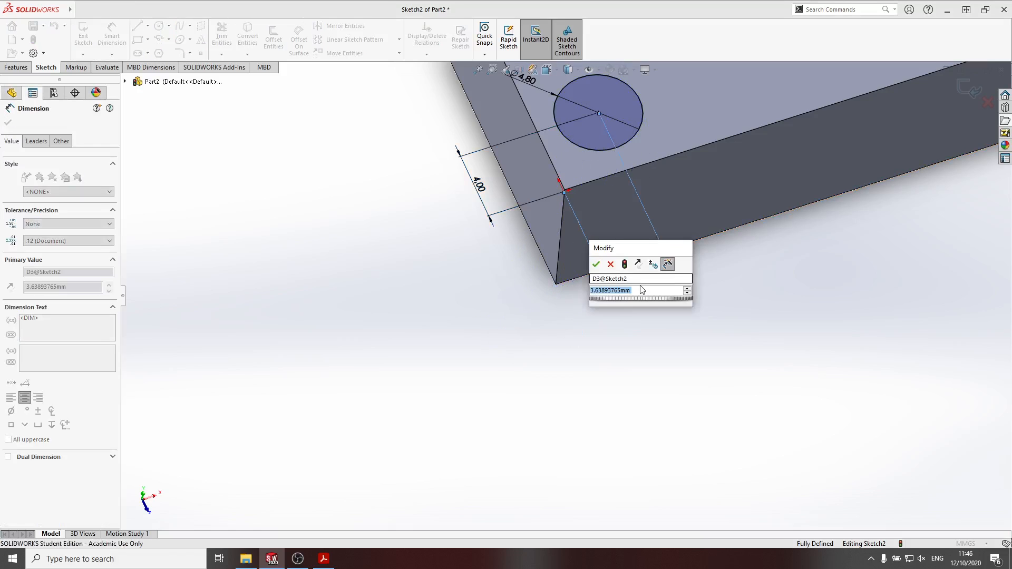
pyautogui.write('4')
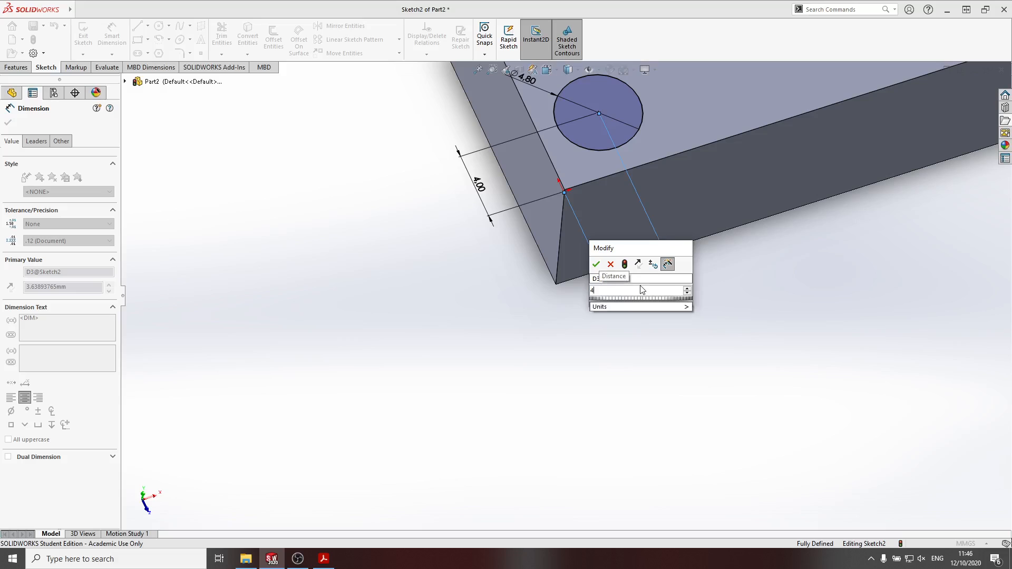
pyautogui.click(597, 265)
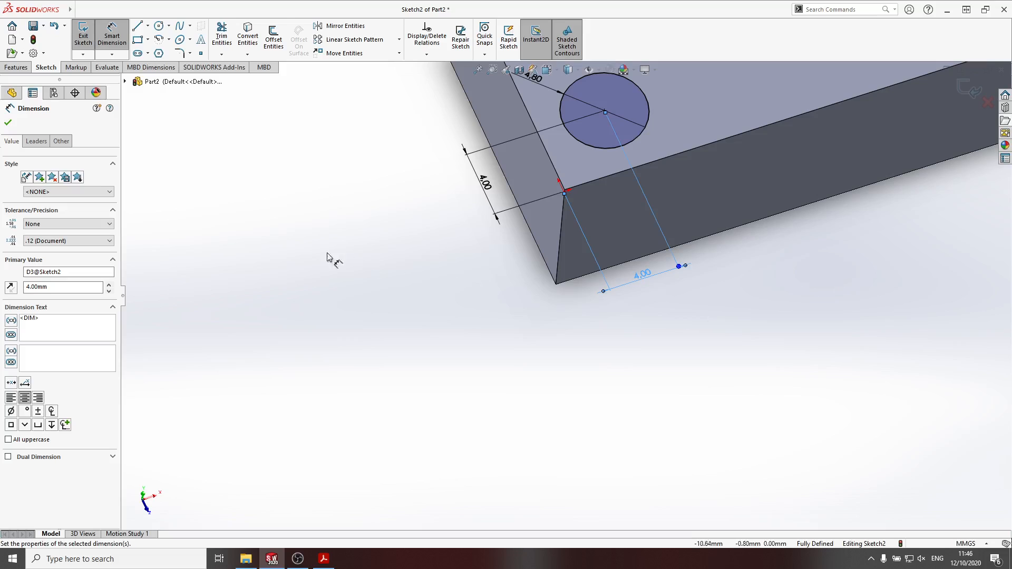
# Extrude the circle sketch as a 1.8 mm blind boss merged with the block
pyautogui.scroll(5, 533, 280)
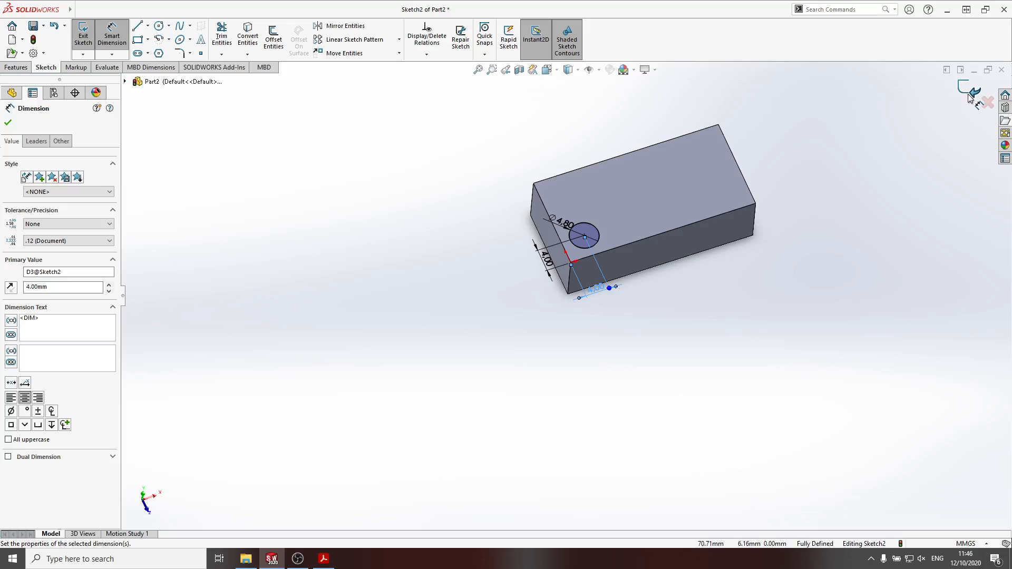
pyautogui.click(16, 67)
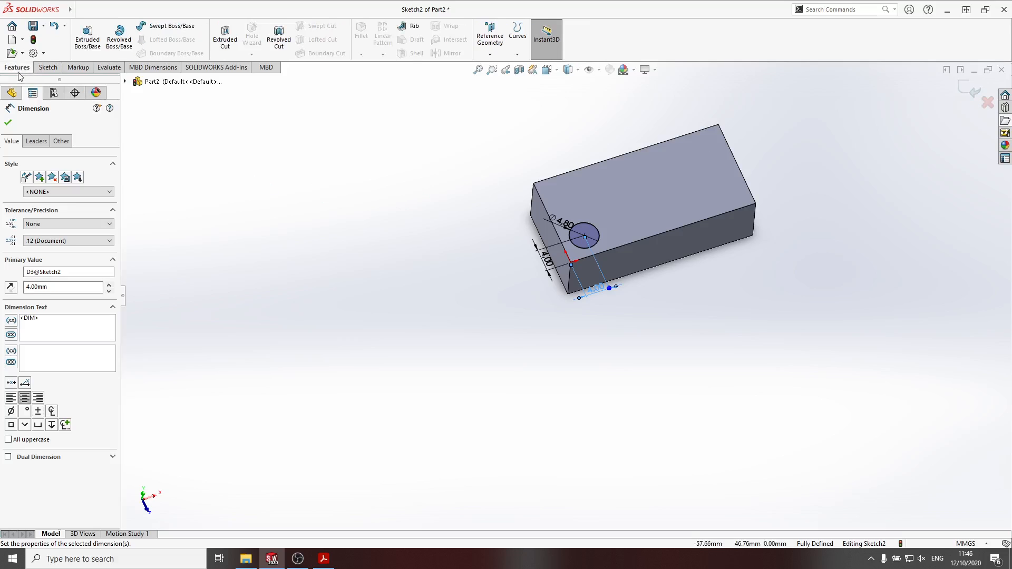
pyautogui.click(89, 42)
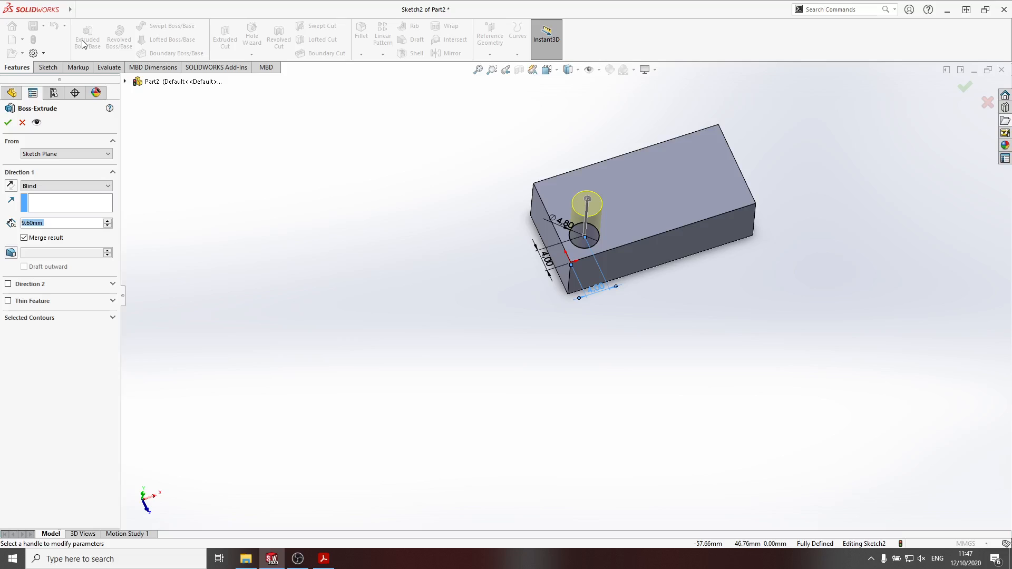
pyautogui.write('1.8')
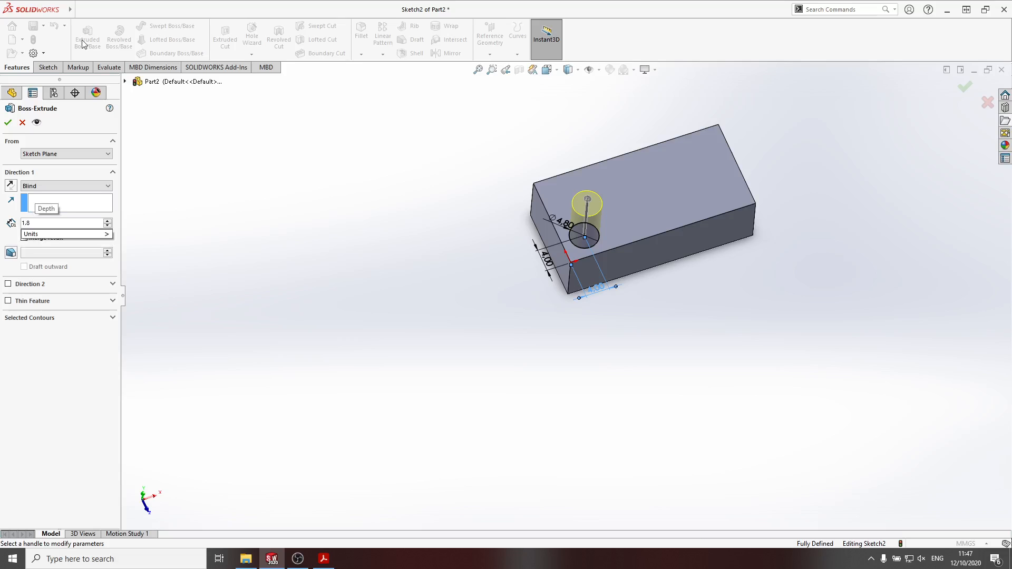
pyautogui.press('Return')
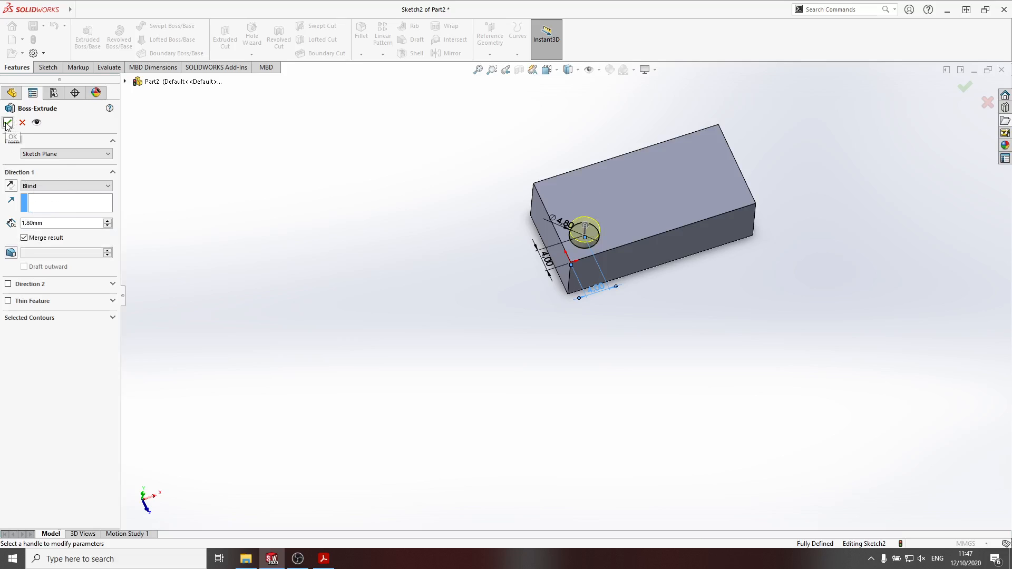
pyautogui.click(8, 123)
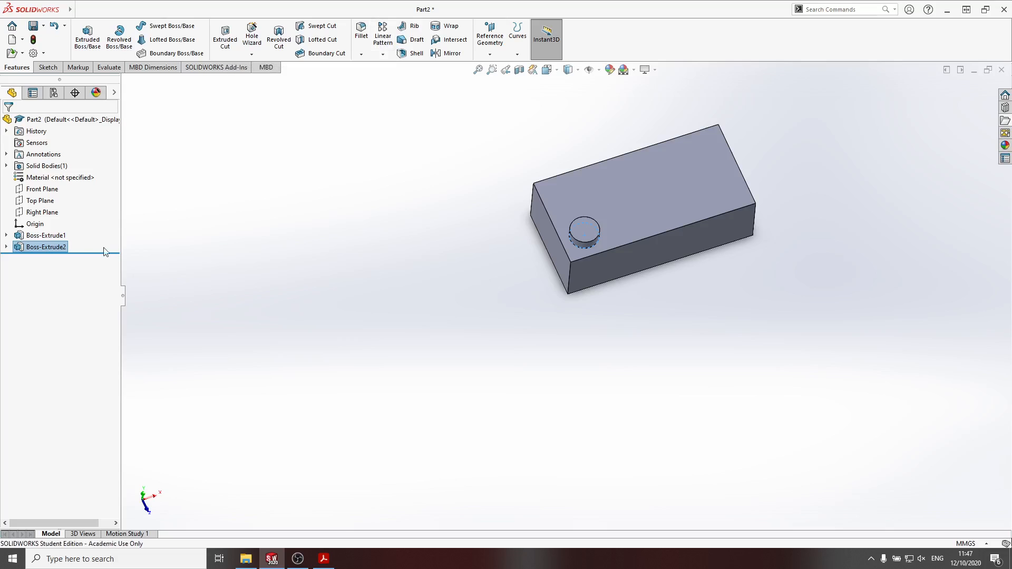
# Start a linear pattern of the cylindrical stud, using the long upper edge nearest the stud as the first direction
pyautogui.click(53, 236)
pyautogui.click(46, 248)
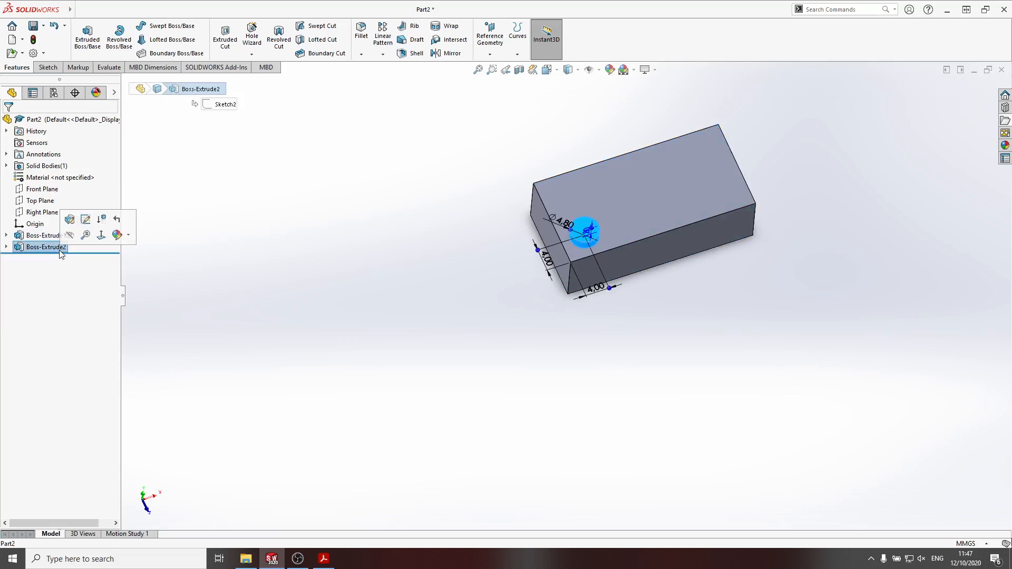
pyautogui.click(53, 236)
pyautogui.click(52, 248)
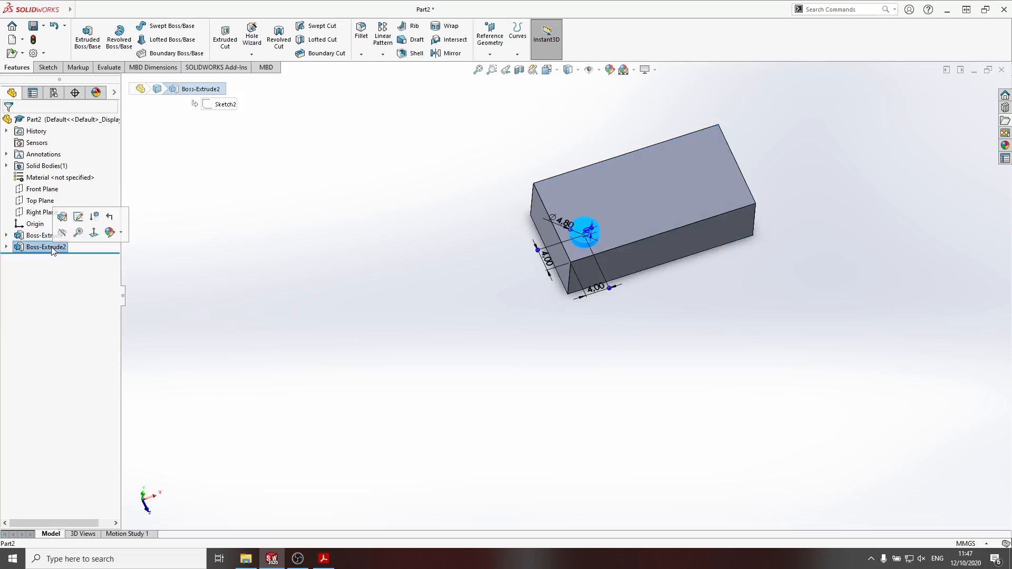
pyautogui.click(48, 236)
pyautogui.click(48, 247)
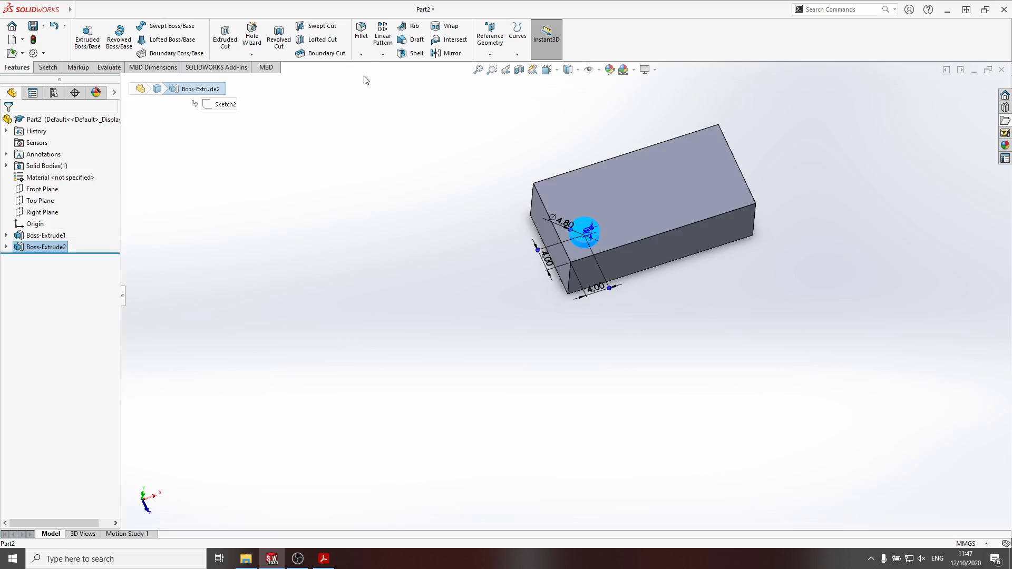
pyautogui.click(383, 38)
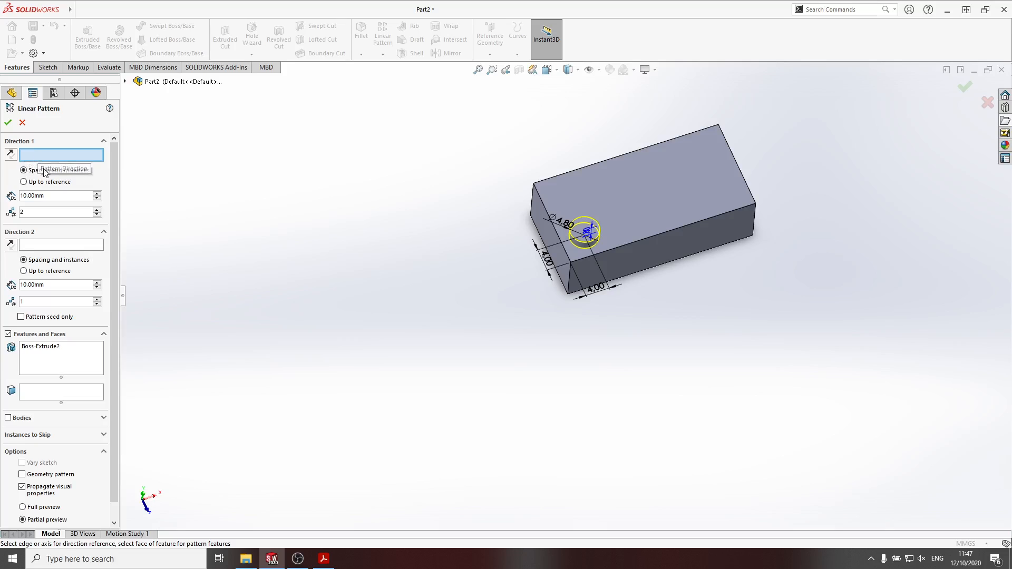
pyautogui.click(65, 246)
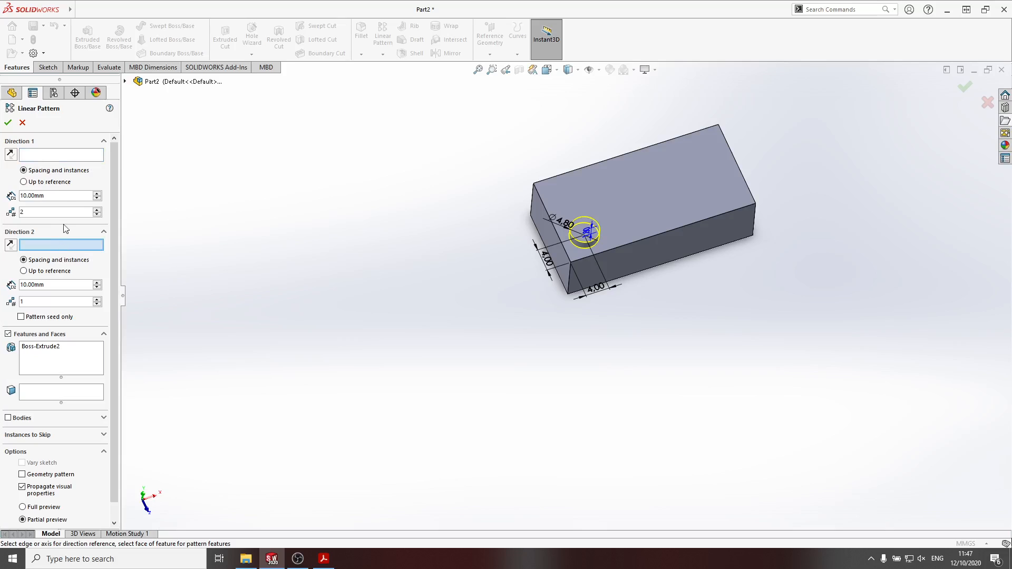
pyautogui.click(73, 156)
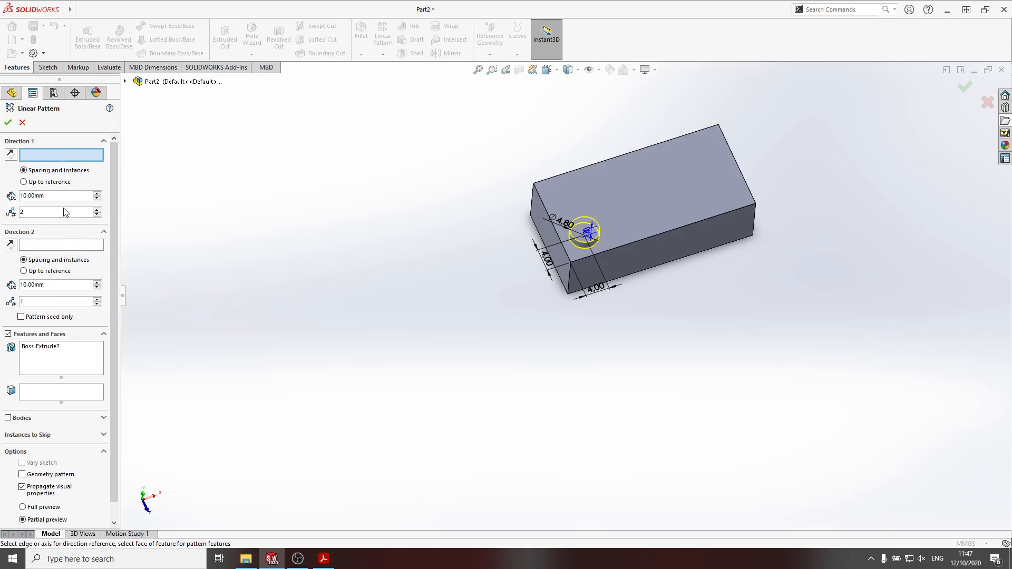
pyautogui.click(65, 245)
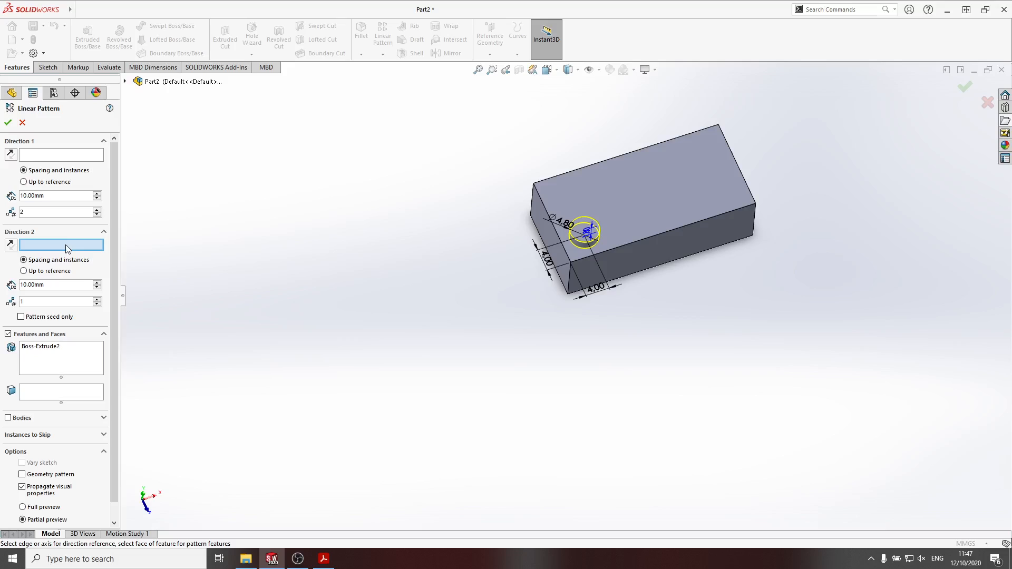
pyautogui.click(68, 157)
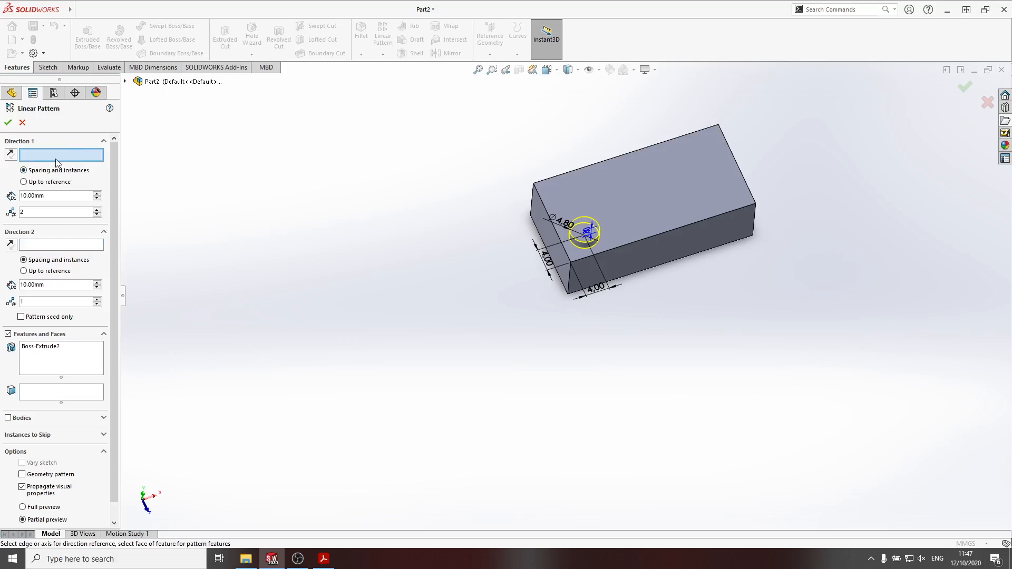
pyautogui.click(635, 241)
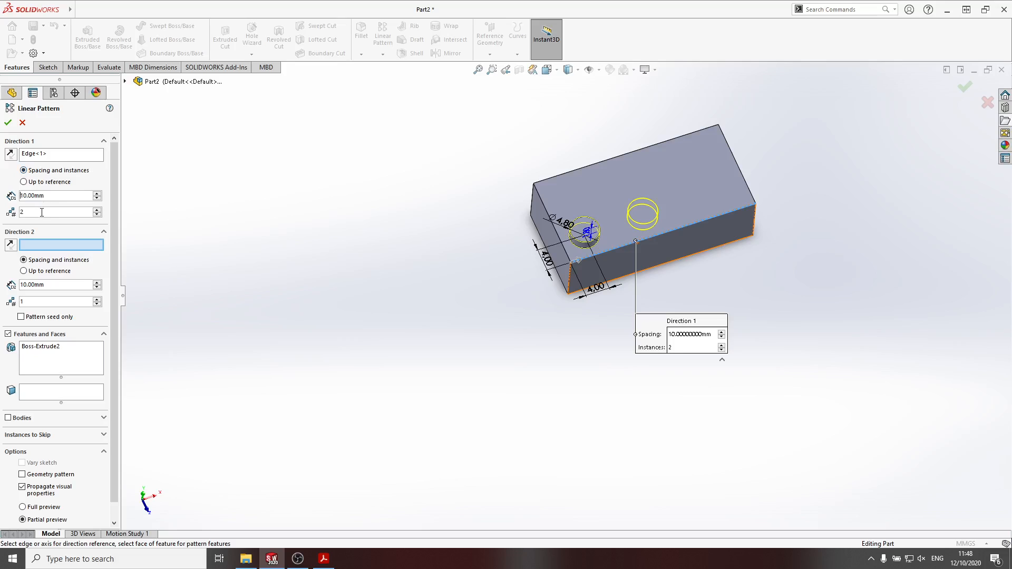
pyautogui.click(97, 210)
pyautogui.click(97, 214)
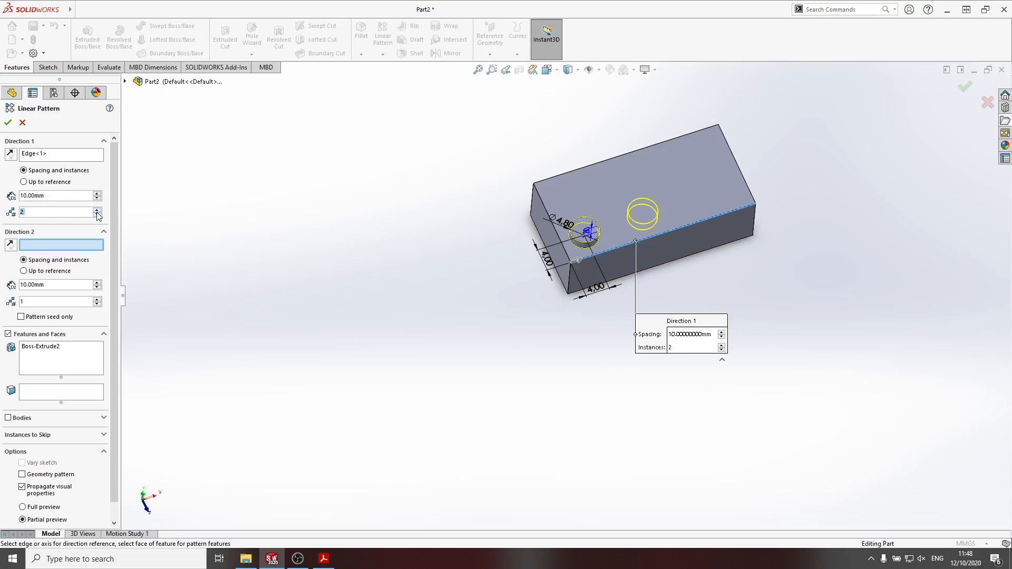
pyautogui.click(97, 211)
# Run the pattern's first direction up to the block's far short end face with 8 mm spacing
pyautogui.click(24, 182)
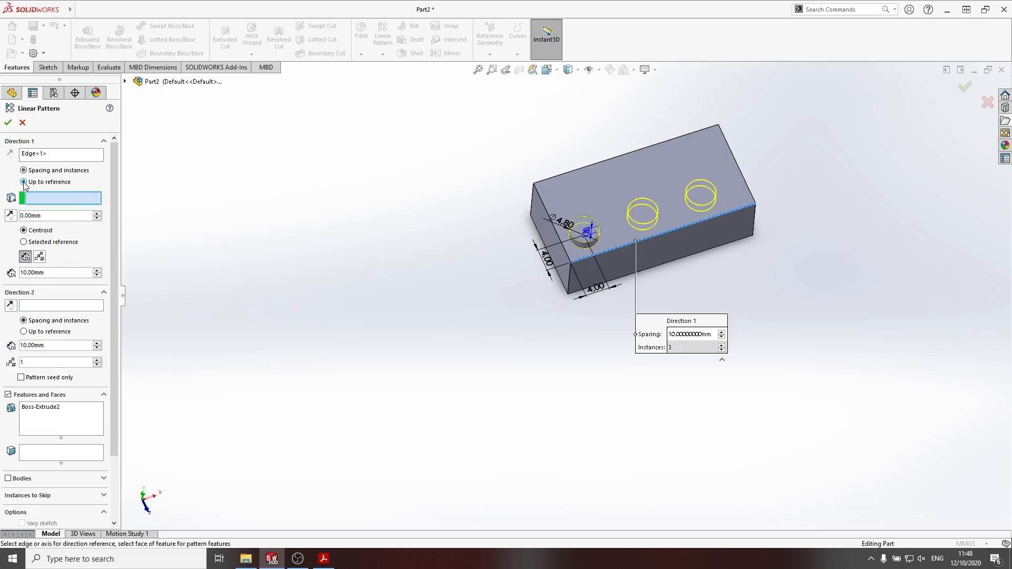
pyautogui.moveTo(664, 287); pyautogui.dragTo(695, 287, button='middle')
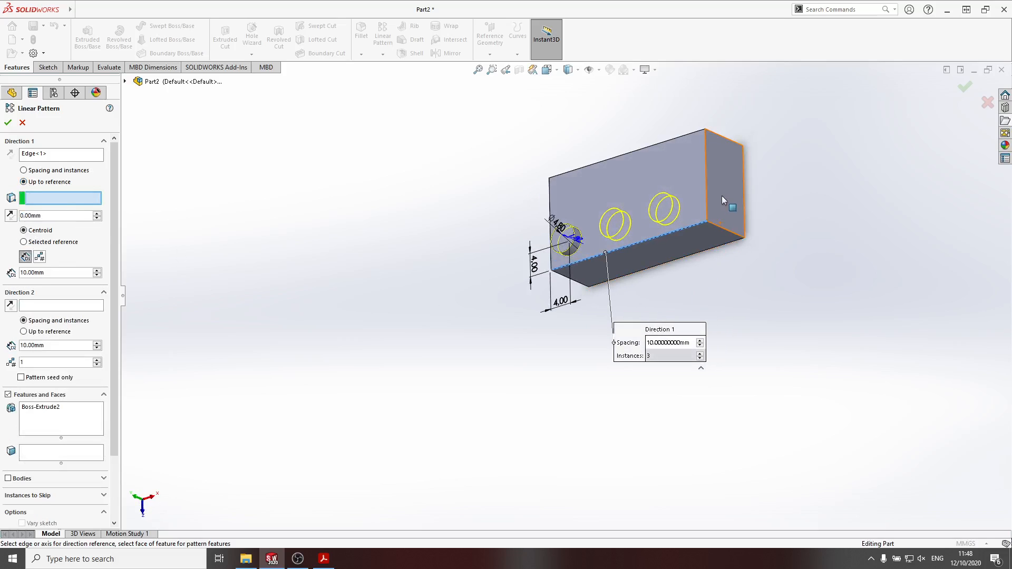
pyautogui.click(722, 195)
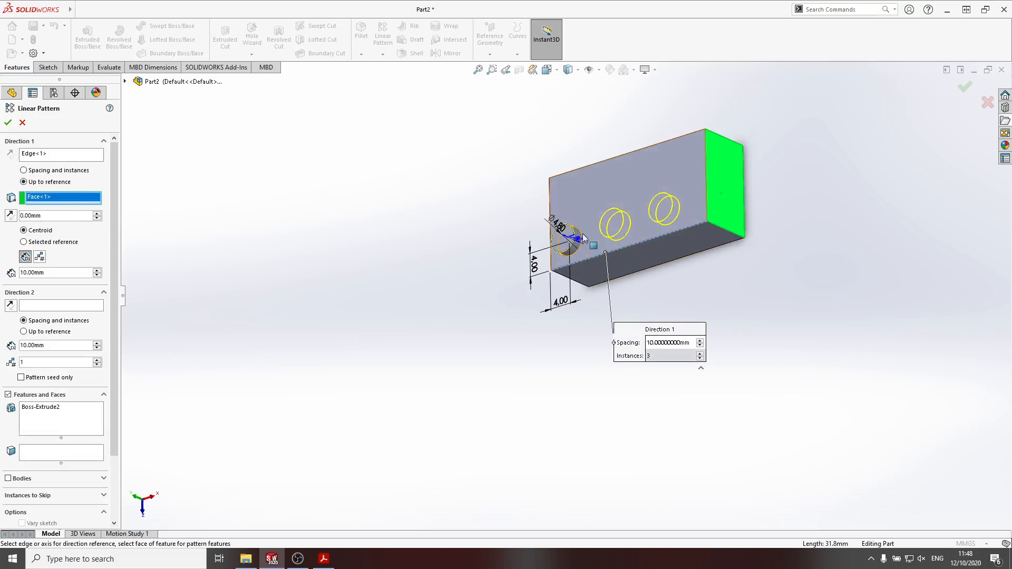
pyautogui.doubleClick(49, 273)
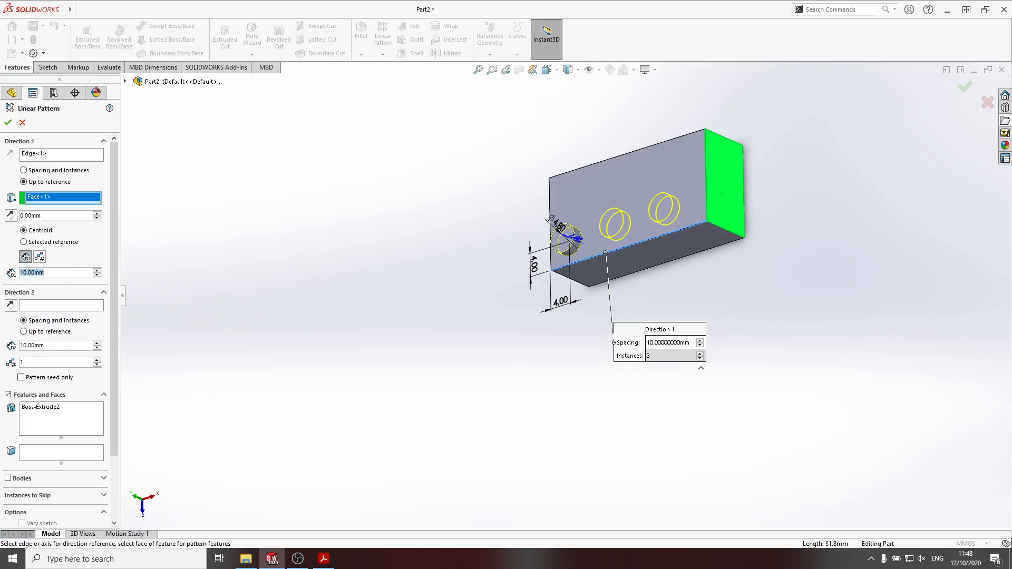
pyautogui.write('8')
pyautogui.press('Return')
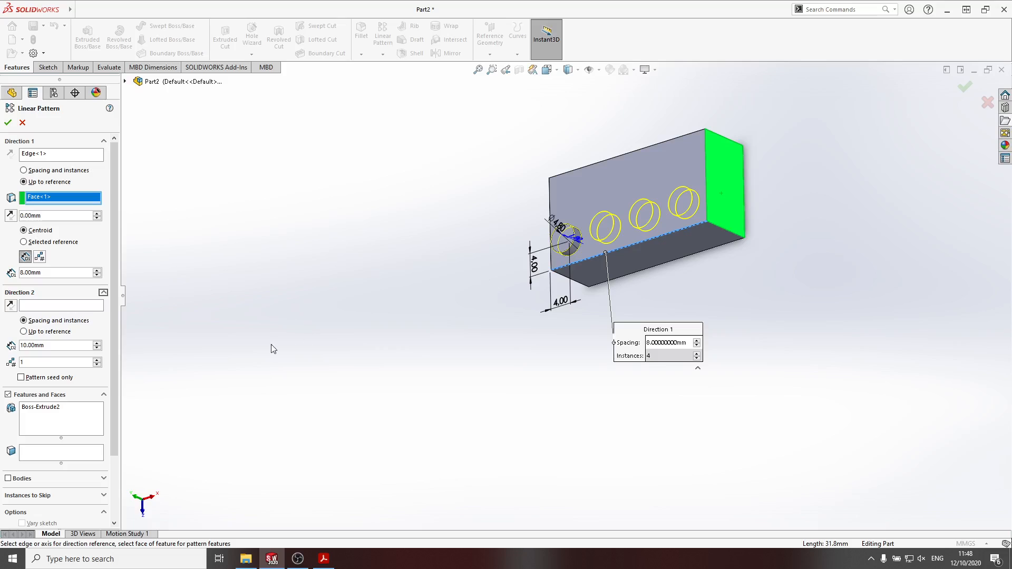
# Add a second pattern direction along the short upper edge, up to the far long side face with 8 mm spacing, and finish the pattern
pyautogui.click(61, 306)
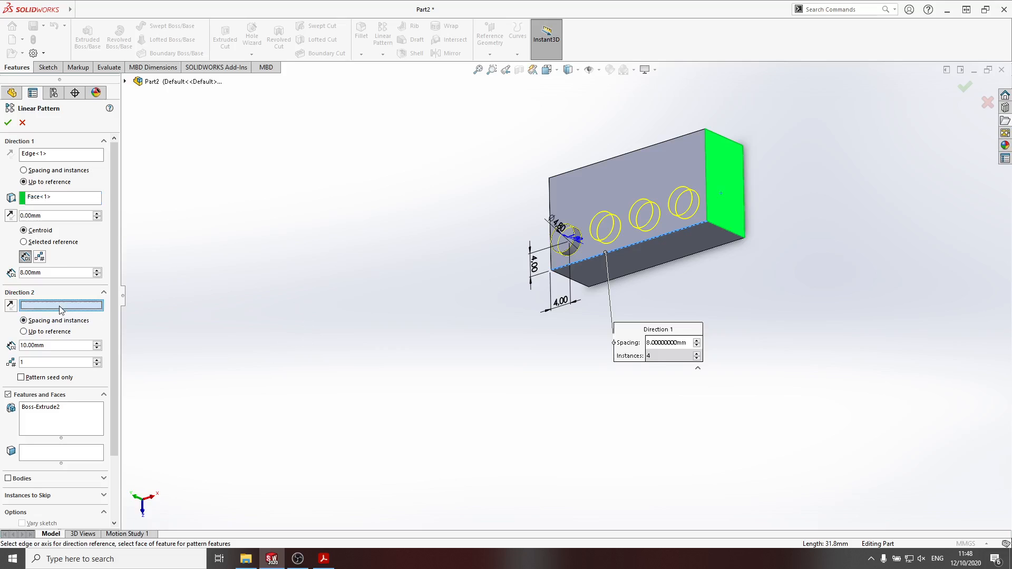
pyautogui.click(550, 205)
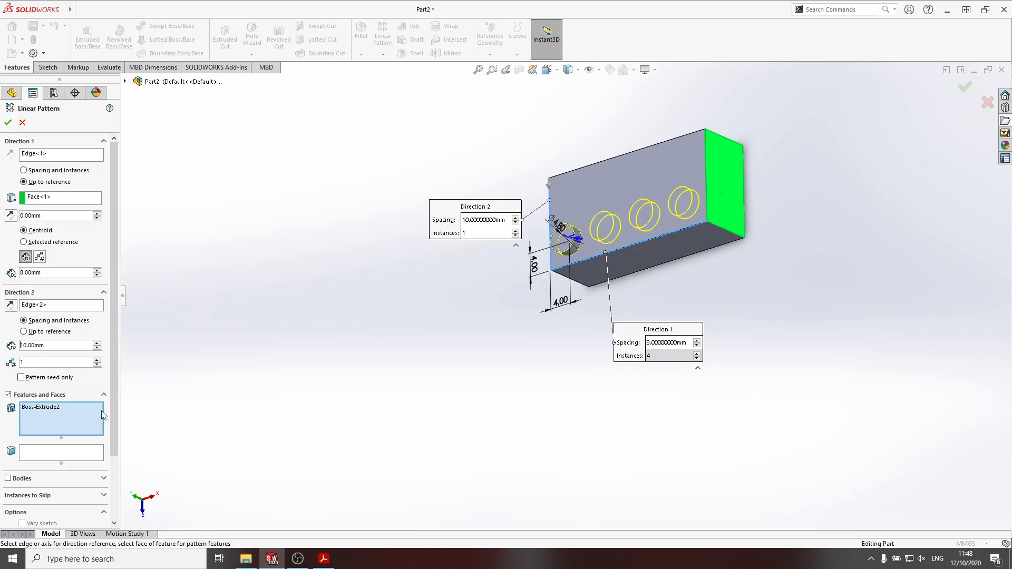
pyautogui.click(45, 332)
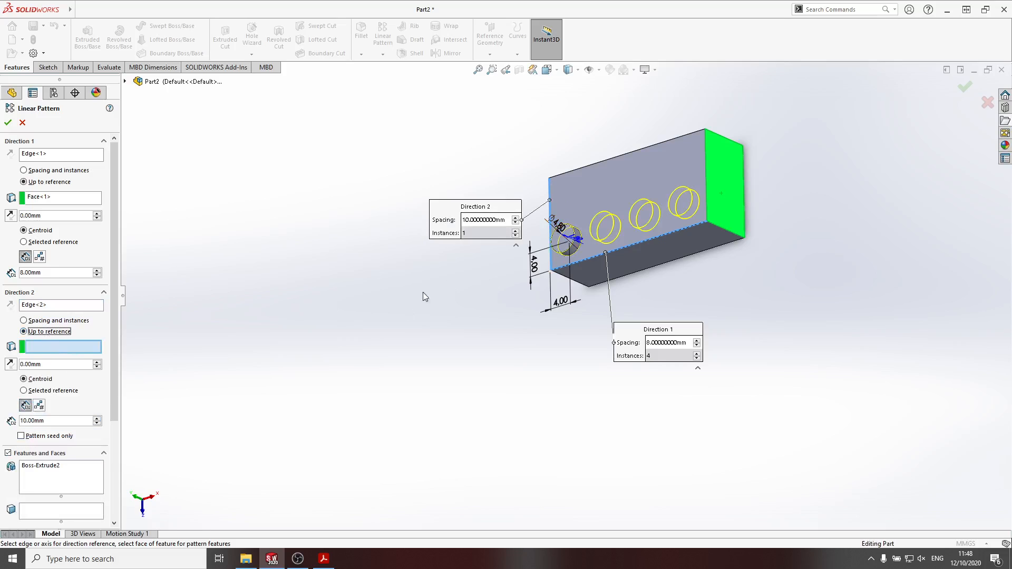
pyautogui.moveTo(578, 140); pyautogui.dragTo(634, 156, button='middle')
pyautogui.click(628, 148)
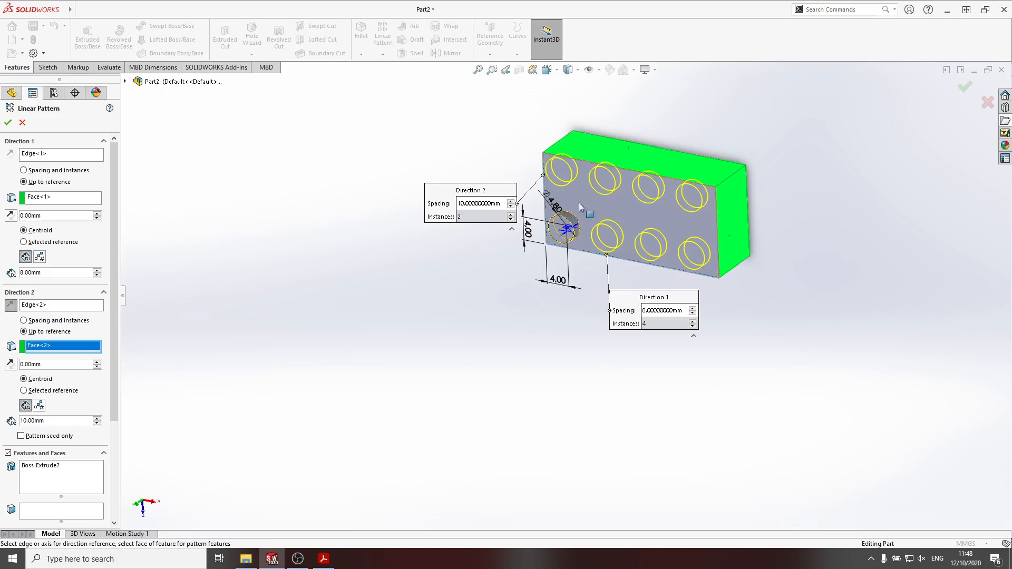
pyautogui.moveTo(53, 420); pyautogui.dragTo(2, 423)
pyautogui.write('8')
pyautogui.press('Tab')
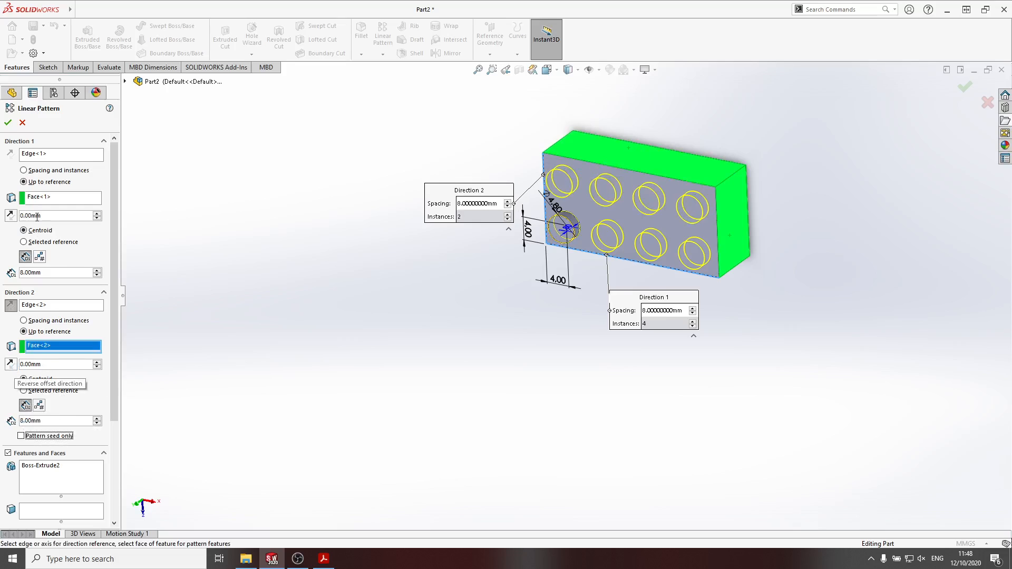
pyautogui.click(8, 122)
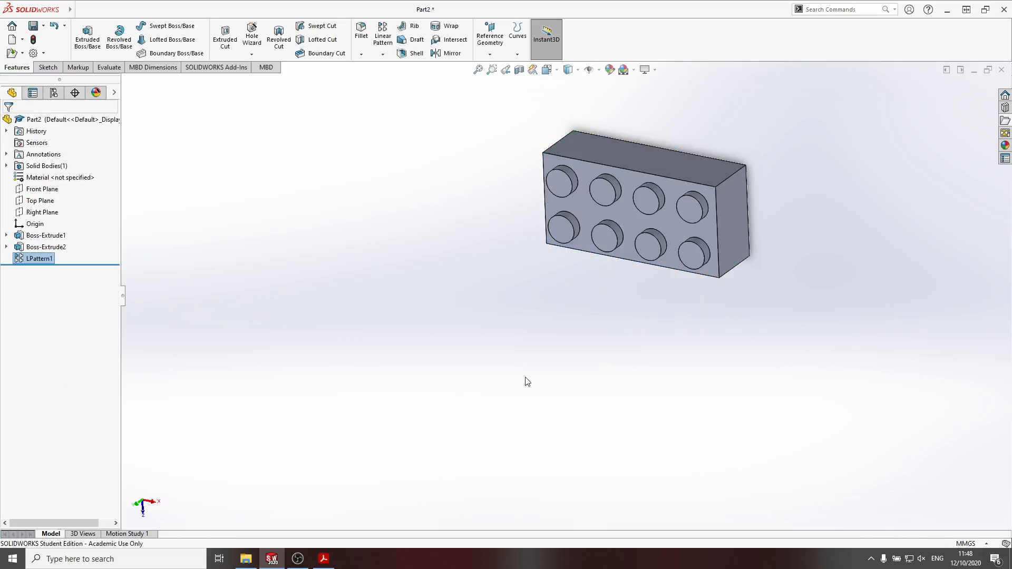
# Shell the brick inward to a 1.2 mm wall thickness with the preview shown, removing the flat face opposite the studs
pyautogui.moveTo(528, 381); pyautogui.dragTo(579, 149, button='middle')
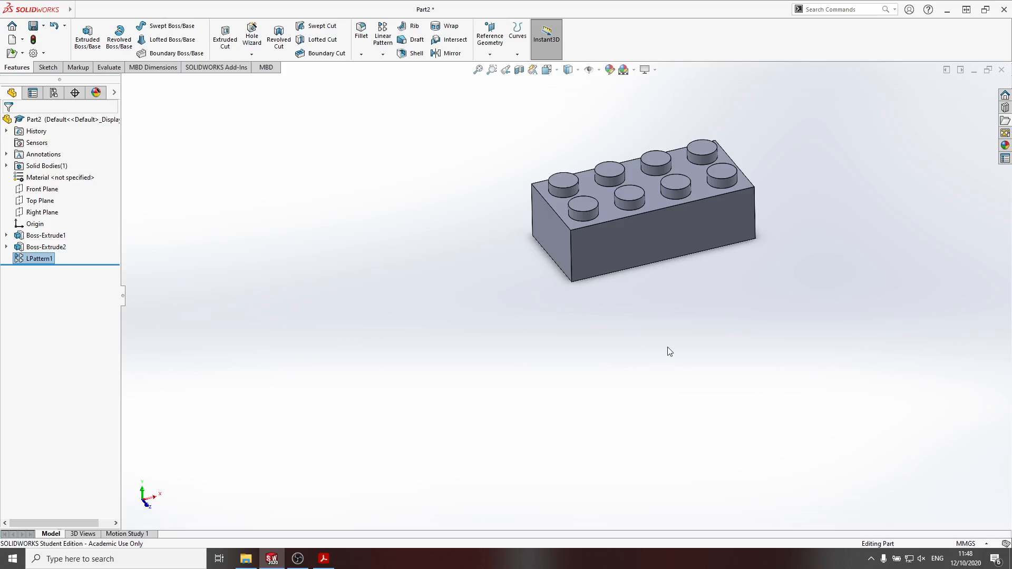
pyautogui.moveTo(682, 315); pyautogui.dragTo(647, 135, button='middle')
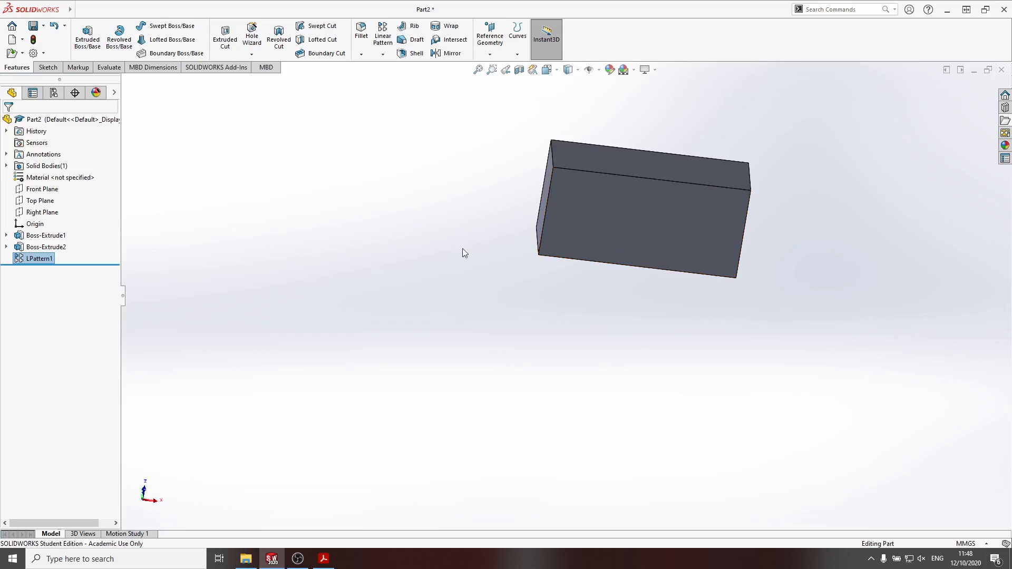
pyautogui.click(410, 54)
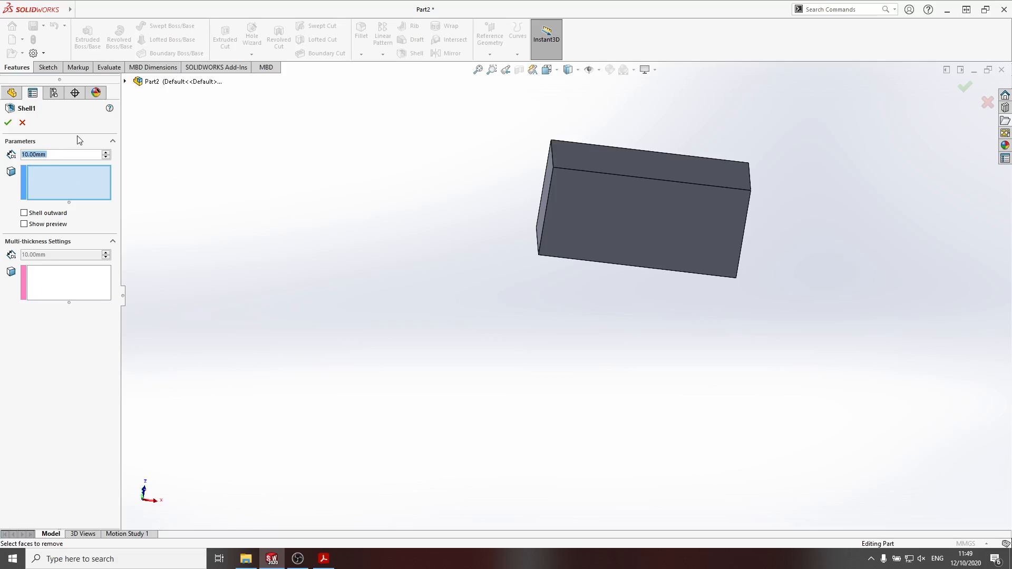
pyautogui.write('1.2')
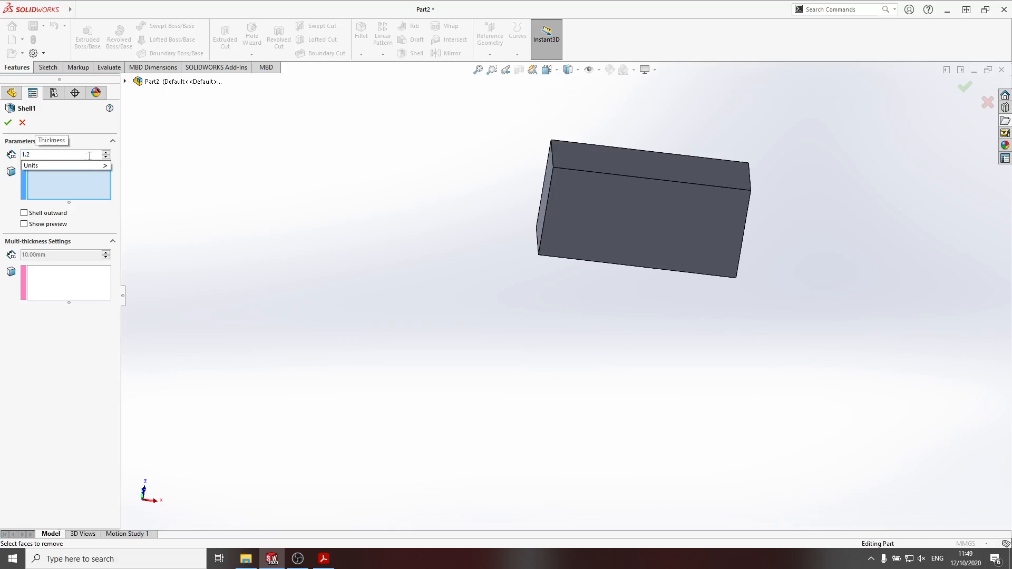
pyautogui.click(43, 186)
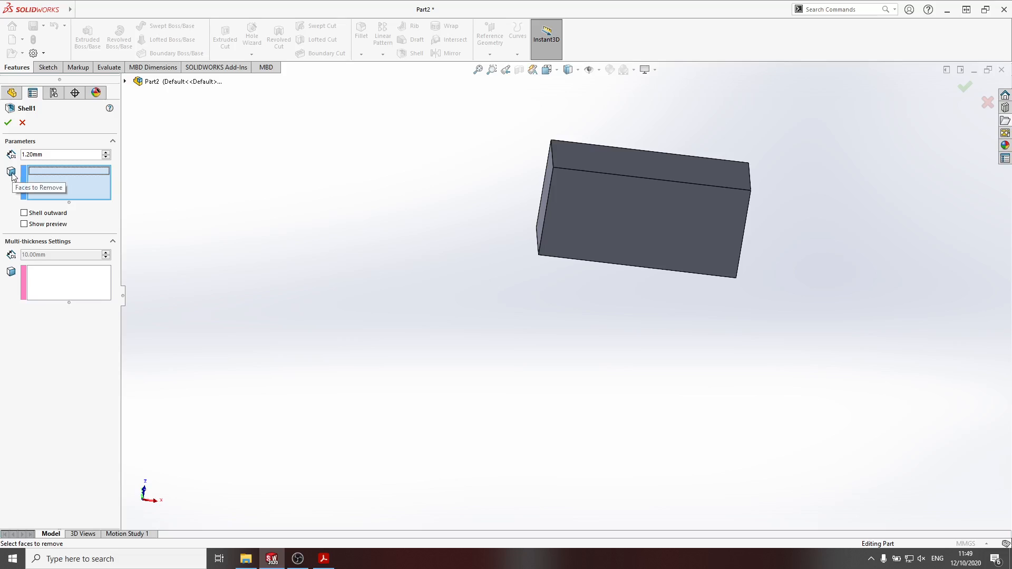
pyautogui.click(602, 218)
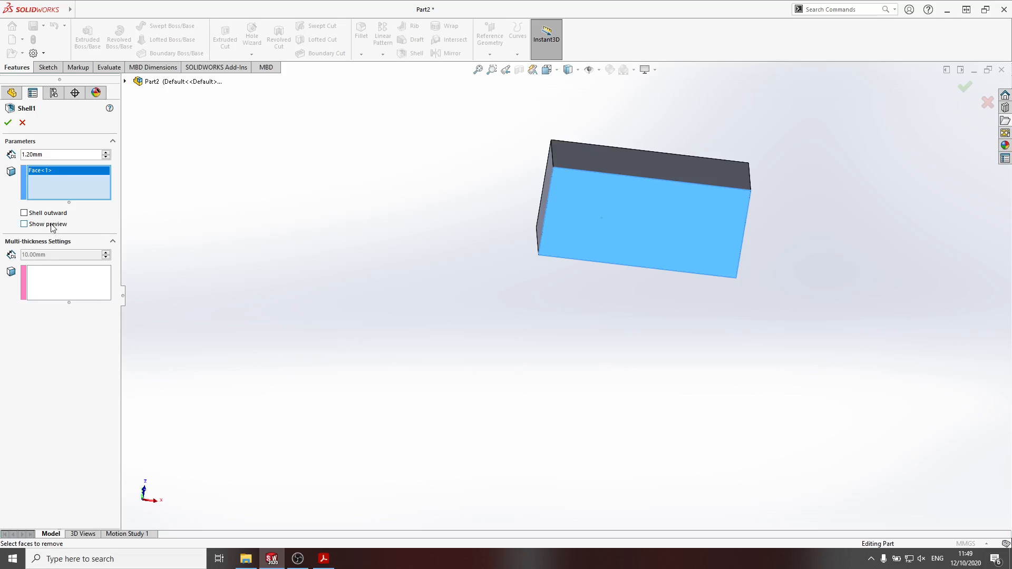
pyautogui.click(24, 224)
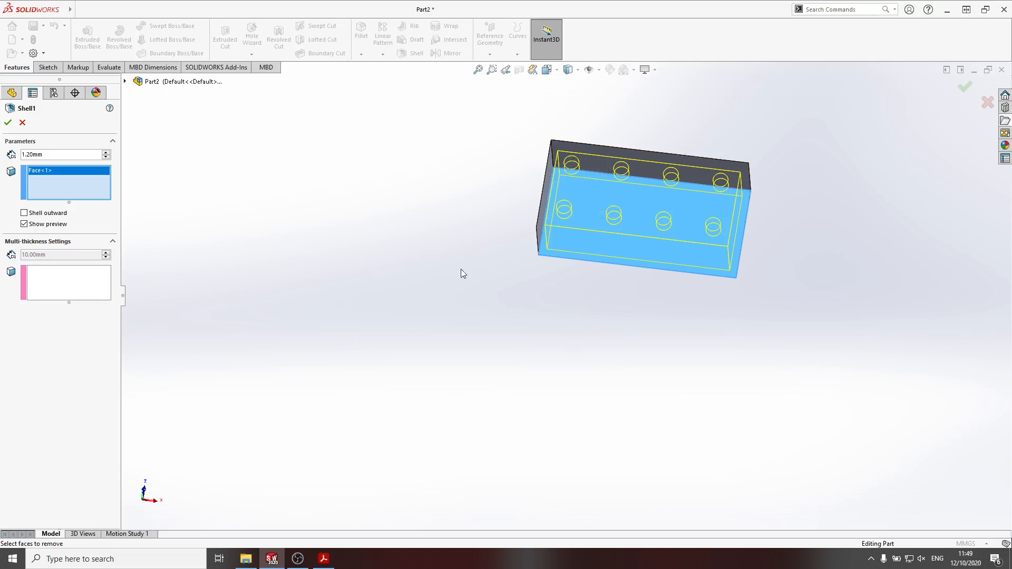
pyautogui.click(8, 123)
pyautogui.moveTo(416, 267)
pyautogui.mouseDown(button='middle')
pyautogui.moveTo(387, 378)
pyautogui.moveTo(419, 242)
pyautogui.moveTo(405, 341)
pyautogui.moveTo(408, 249)
pyautogui.mouseUp(button='middle')
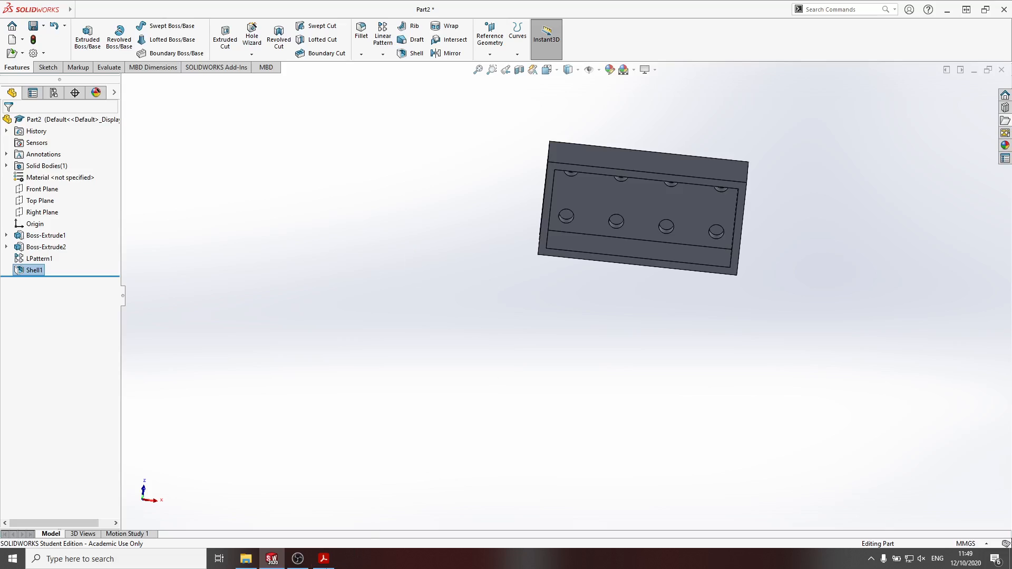
# Switch to the PDF exercise drawing, examine the brick's underside view, and return to the SOLIDWORKS part
pyautogui.click(323, 560)
pyautogui.scroll(-3, 719, 400)
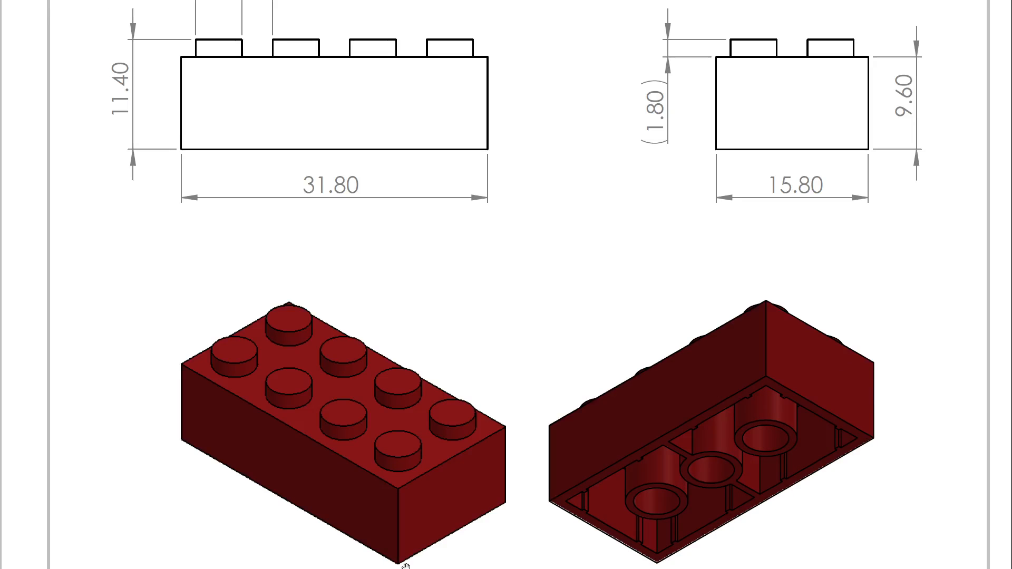
pyautogui.press('super+Tab')
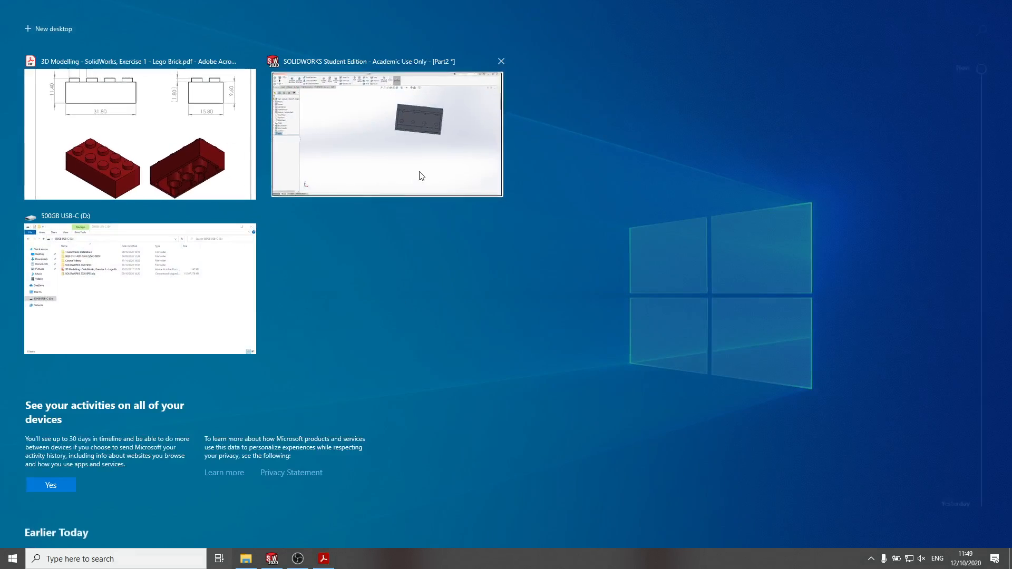
pyautogui.click(421, 177)
# Sketch a circle about 4.5 mm in diameter on the cavity's inner face, midway between the four stud recesses at one end
pyautogui.moveTo(591, 340); pyautogui.dragTo(583, 278, button='middle')
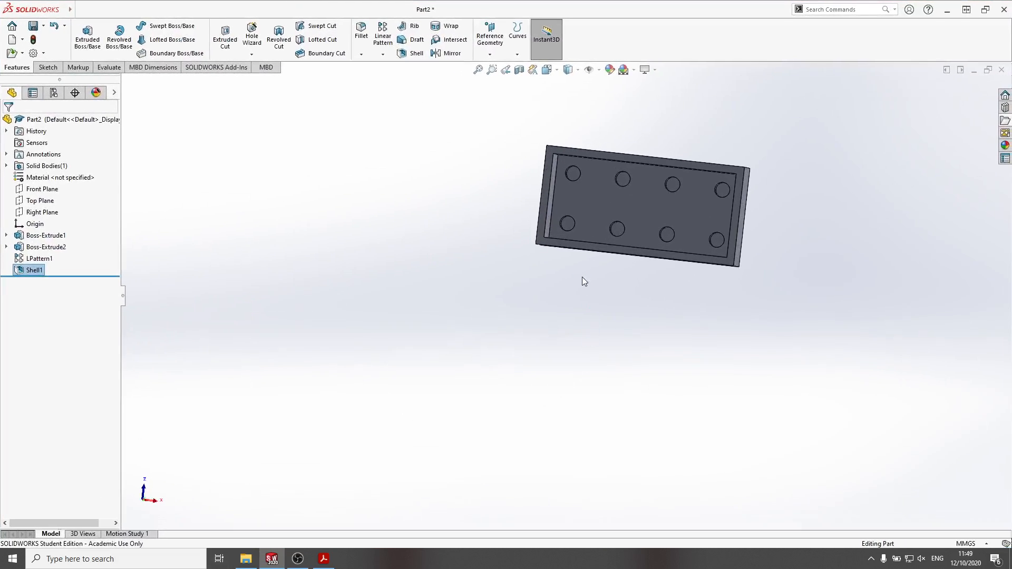
pyautogui.click(596, 202)
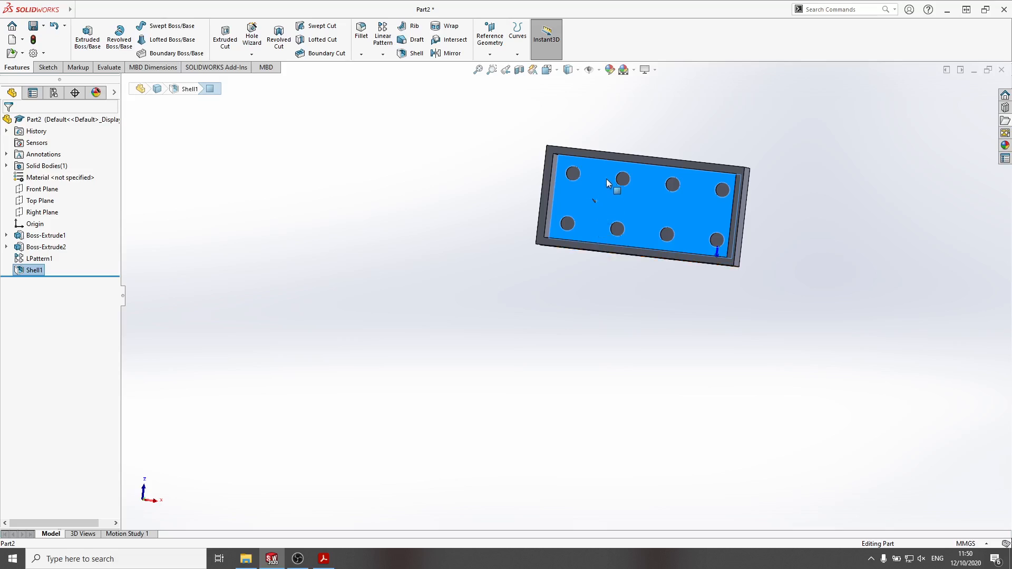
pyautogui.click(48, 67)
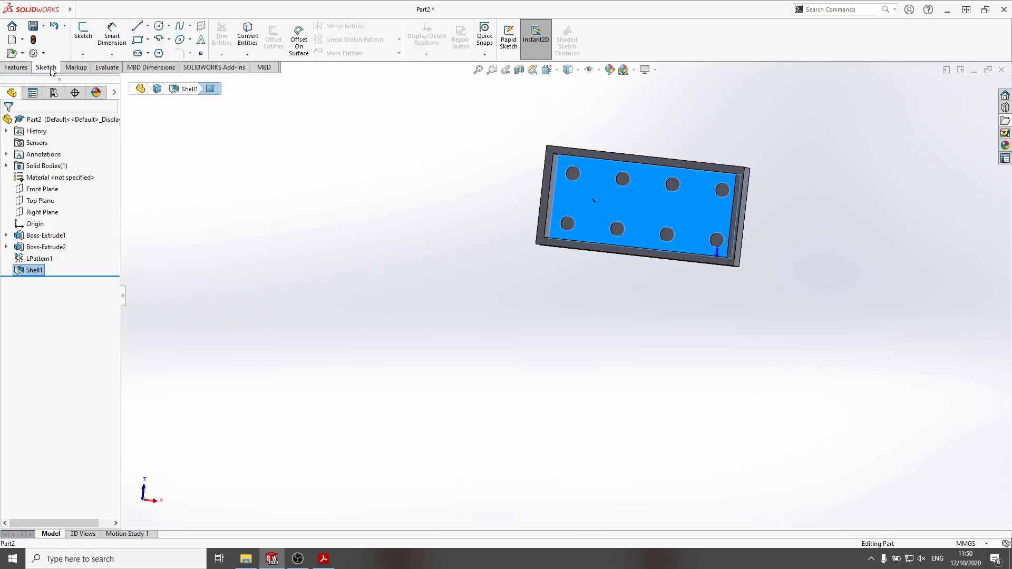
pyautogui.click(158, 29)
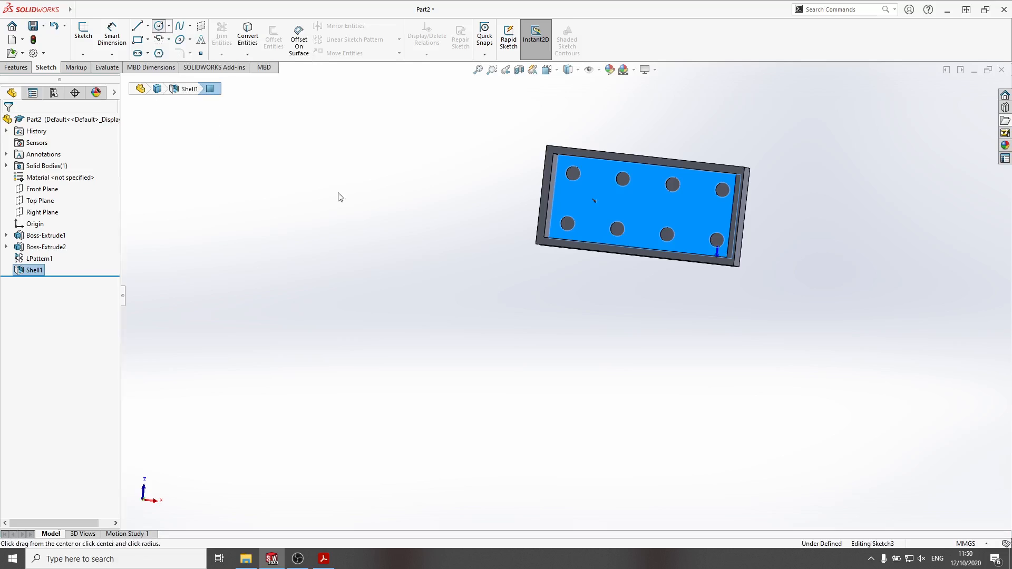
pyautogui.click(589, 200)
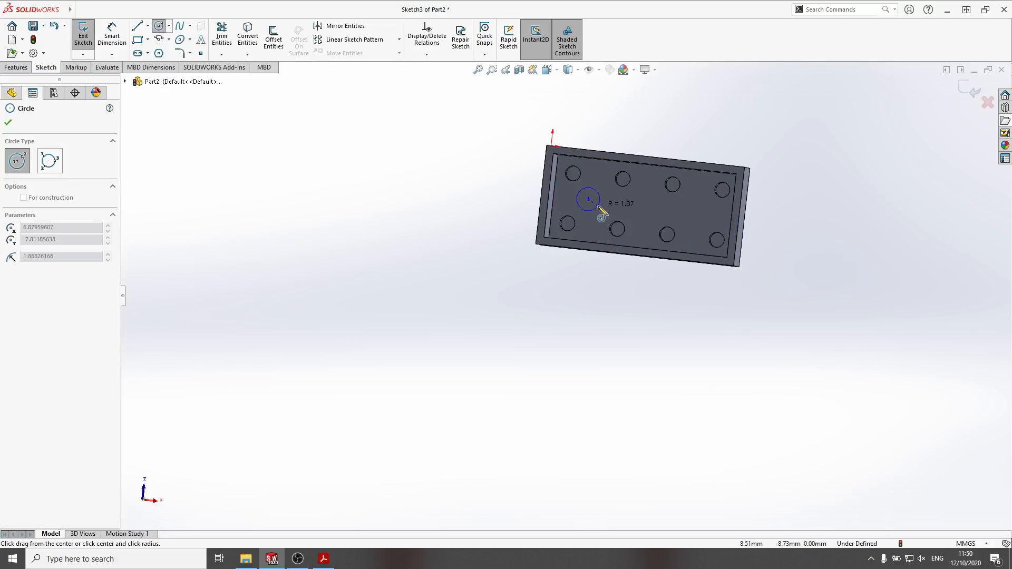
pyautogui.click(602, 202)
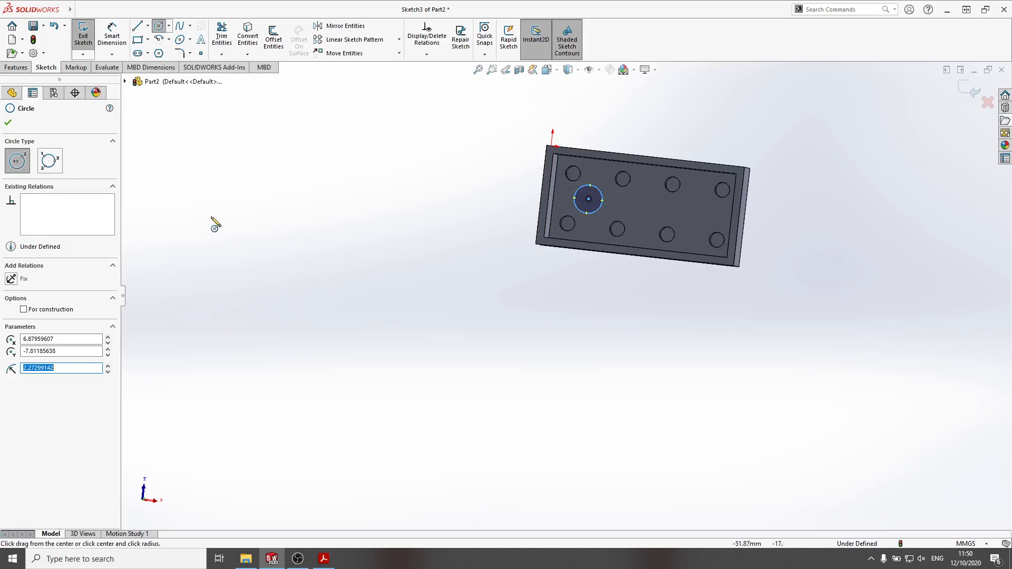
pyautogui.click(7, 123)
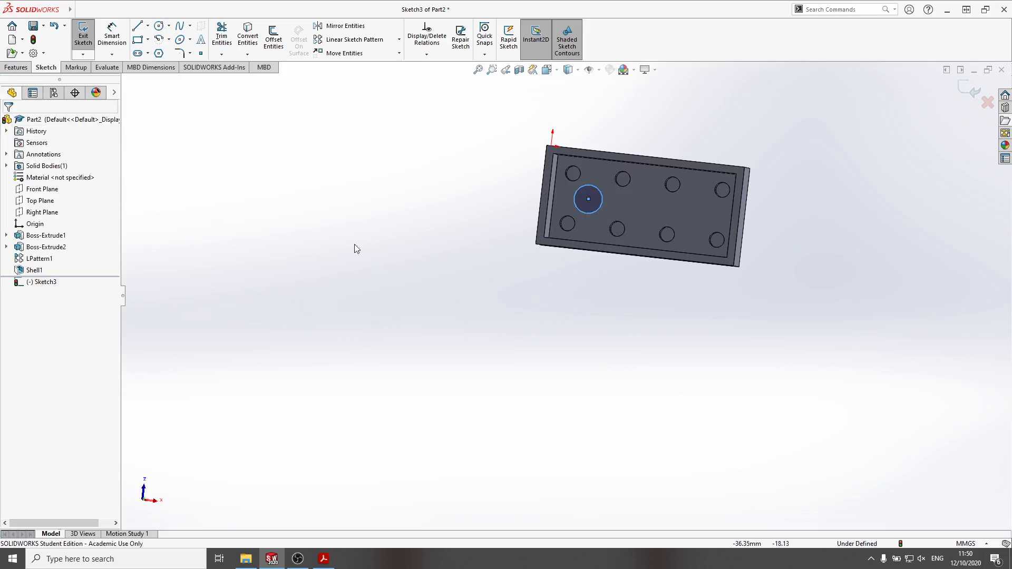
# Dimension the new circle's diameter as 4.8 mm
pyautogui.scroll(3, 619, 216)
pyautogui.scroll(-6, 613, 235)
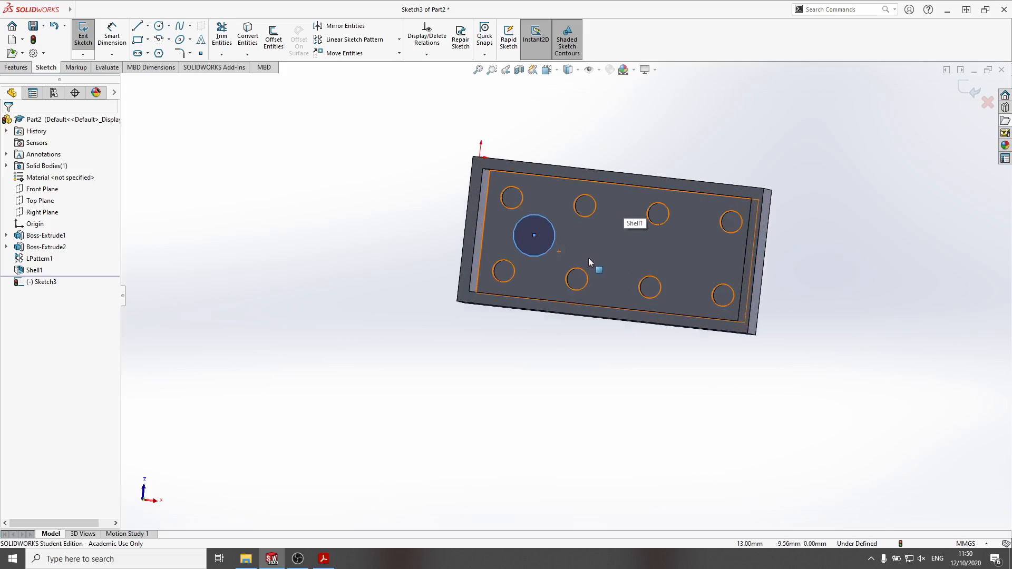
pyautogui.moveTo(492, 340); pyautogui.dragTo(501, 341, button='middle')
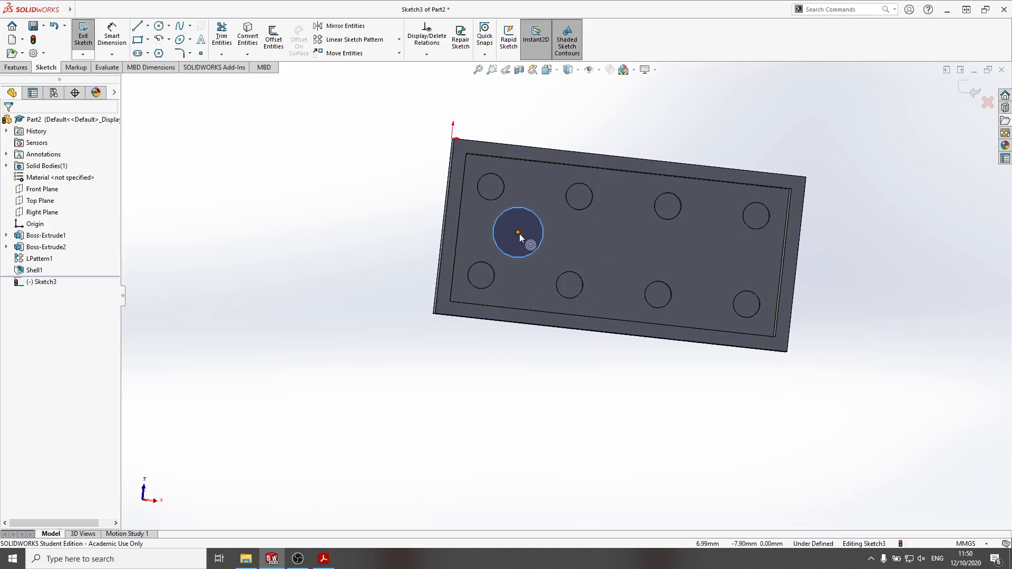
pyautogui.click(113, 37)
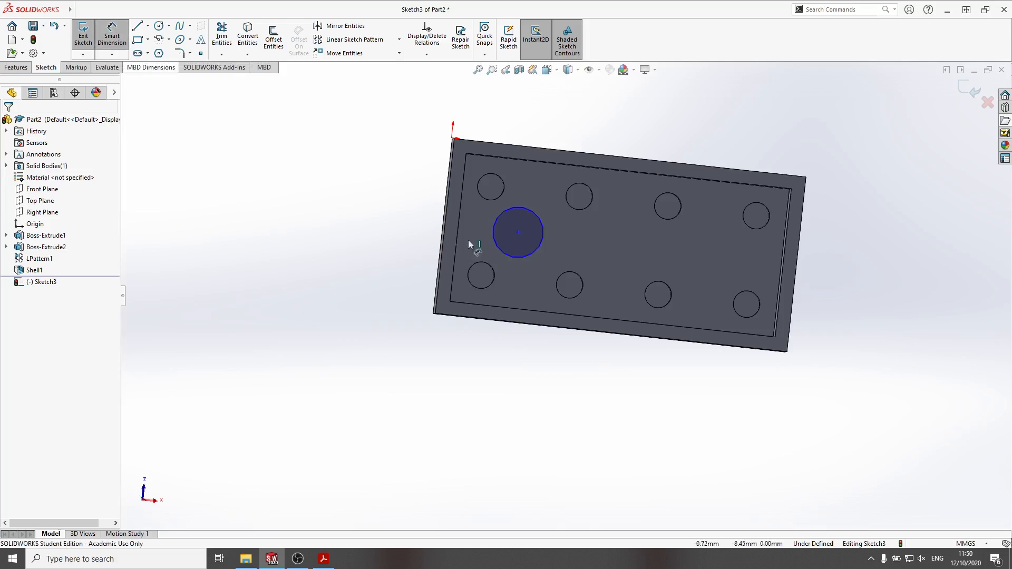
pyautogui.click(533, 216)
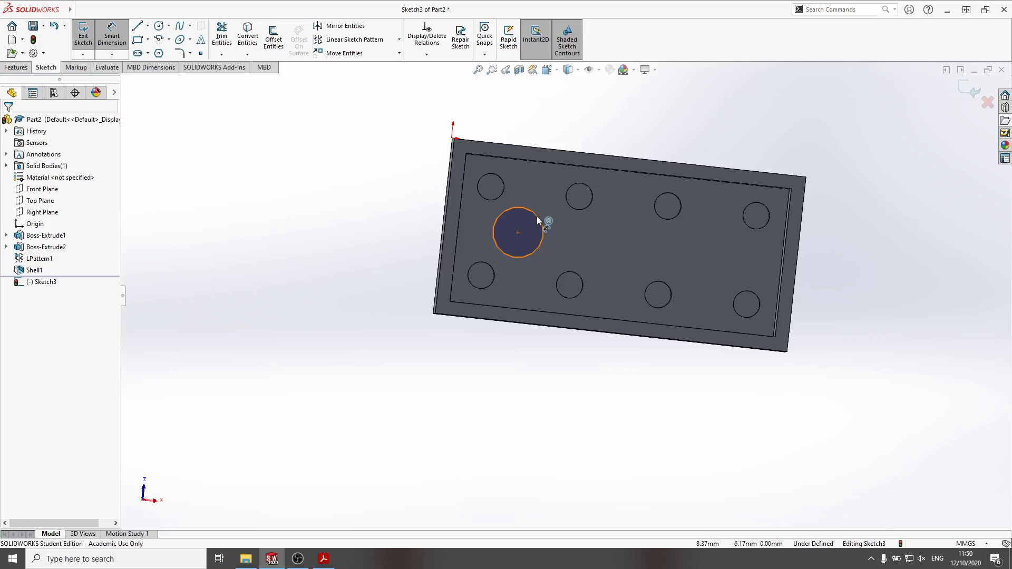
pyautogui.click(537, 217)
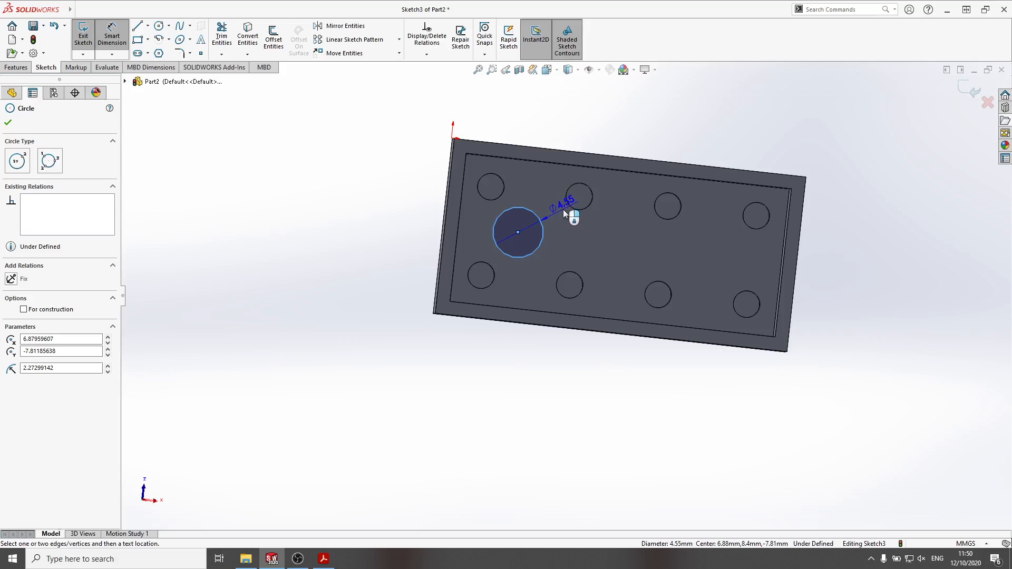
pyautogui.click(564, 211)
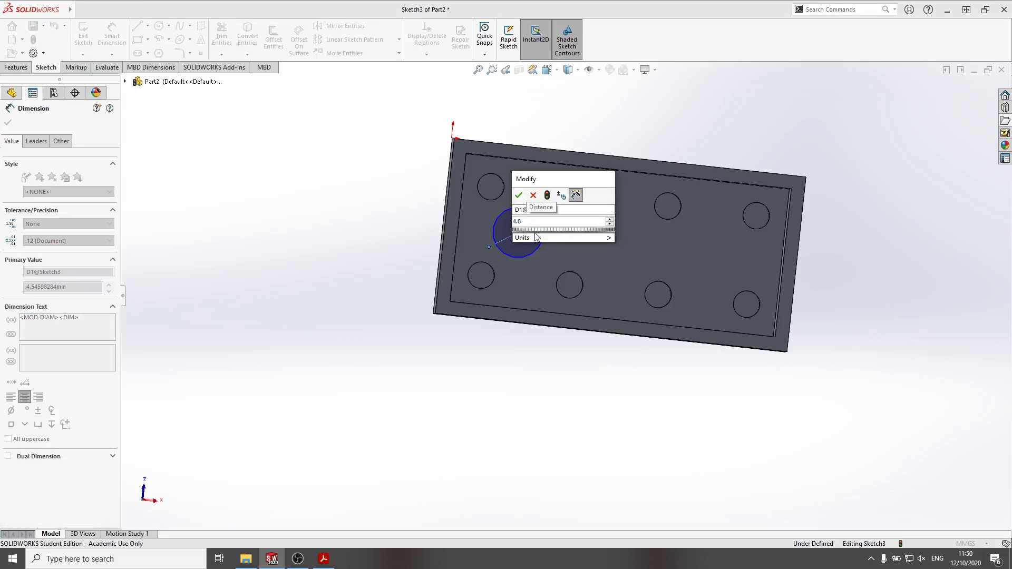
pyautogui.press('Return')
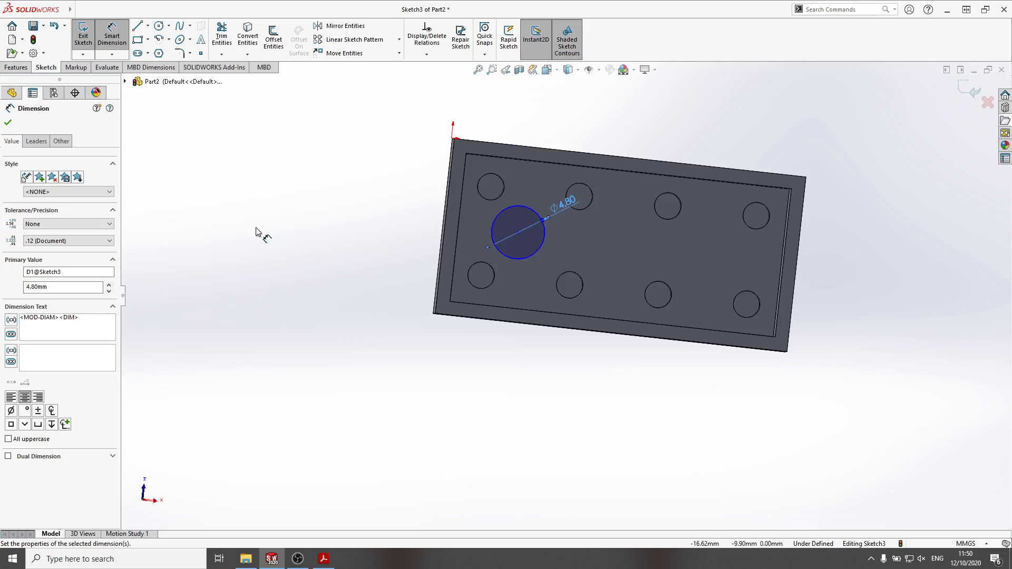
pyautogui.click(518, 232)
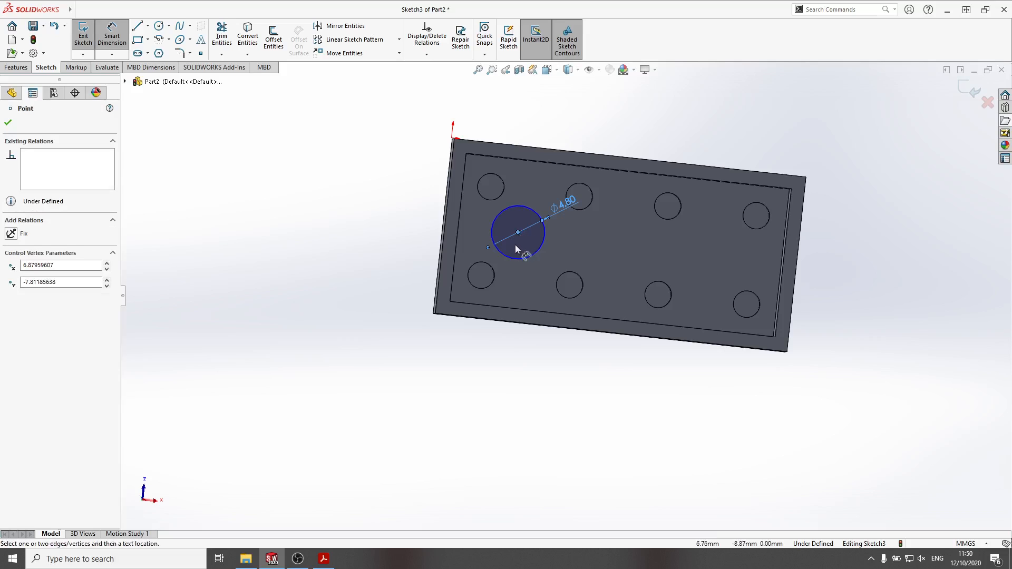
pyautogui.moveTo(441, 147)
pyautogui.mouseDown(button='middle')
pyautogui.moveTo(425, 151)
pyautogui.moveTo(434, 150)
pyautogui.mouseUp(button='middle')
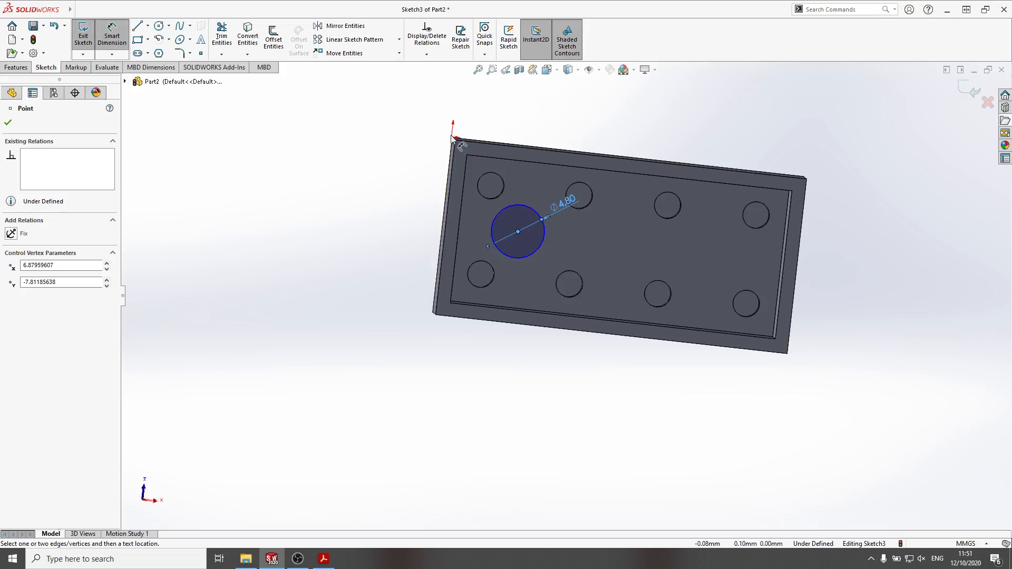
pyautogui.scroll(2, 452, 138)
pyautogui.scroll(-5, 453, 140)
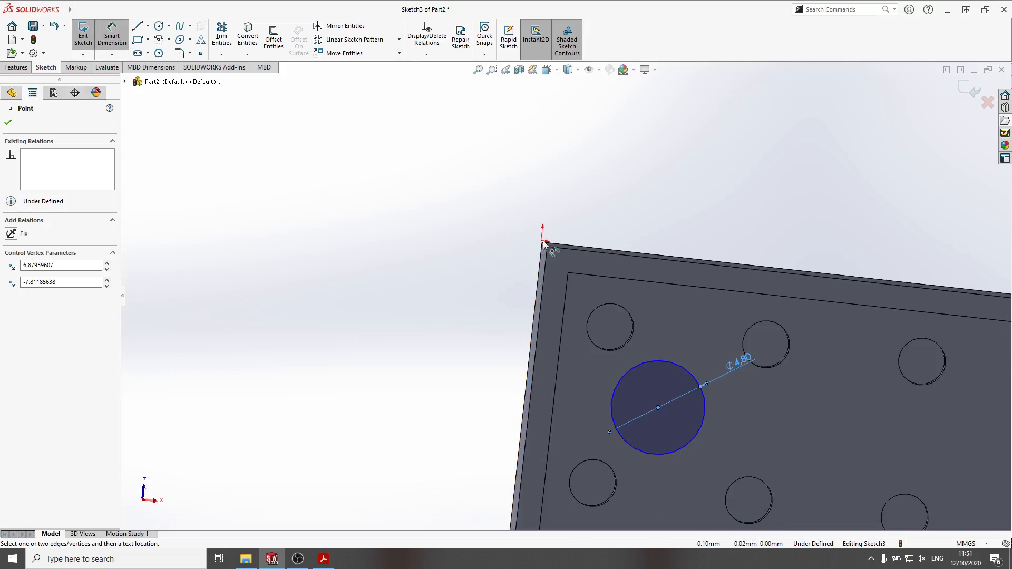
pyautogui.click(543, 243)
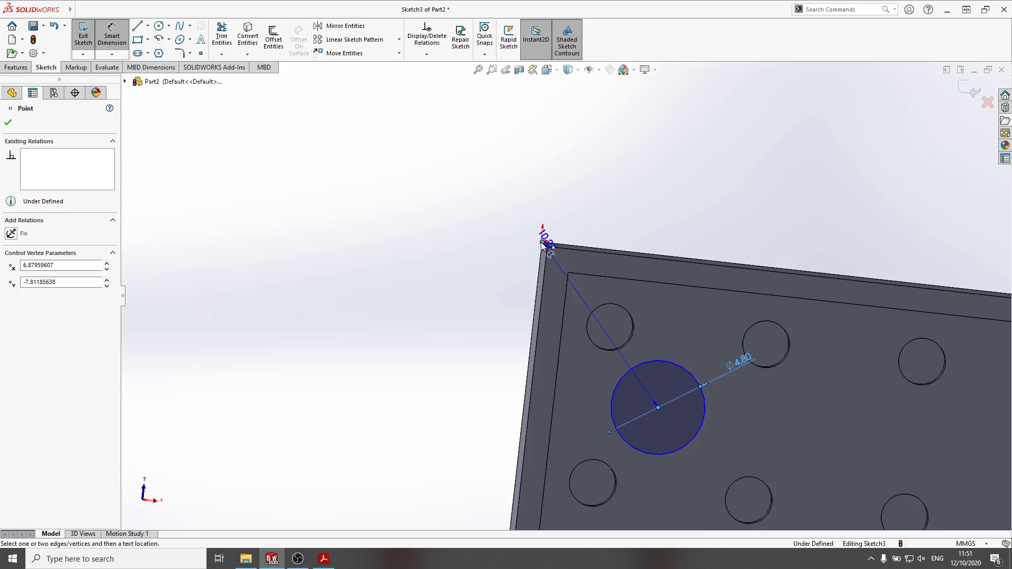
pyautogui.moveTo(513, 272)
pyautogui.mouseDown(button='middle')
pyautogui.moveTo(507, 249)
pyautogui.moveTo(519, 240)
pyautogui.moveTo(505, 486)
pyautogui.moveTo(503, 469)
pyautogui.moveTo(527, 446)
pyautogui.mouseUp(button='middle')
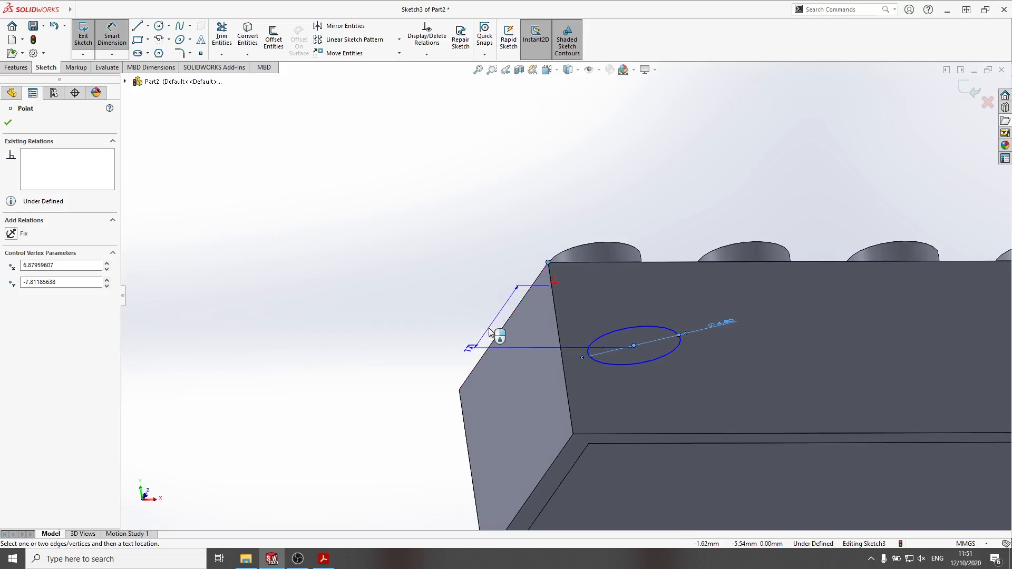
pyautogui.press('Escape')
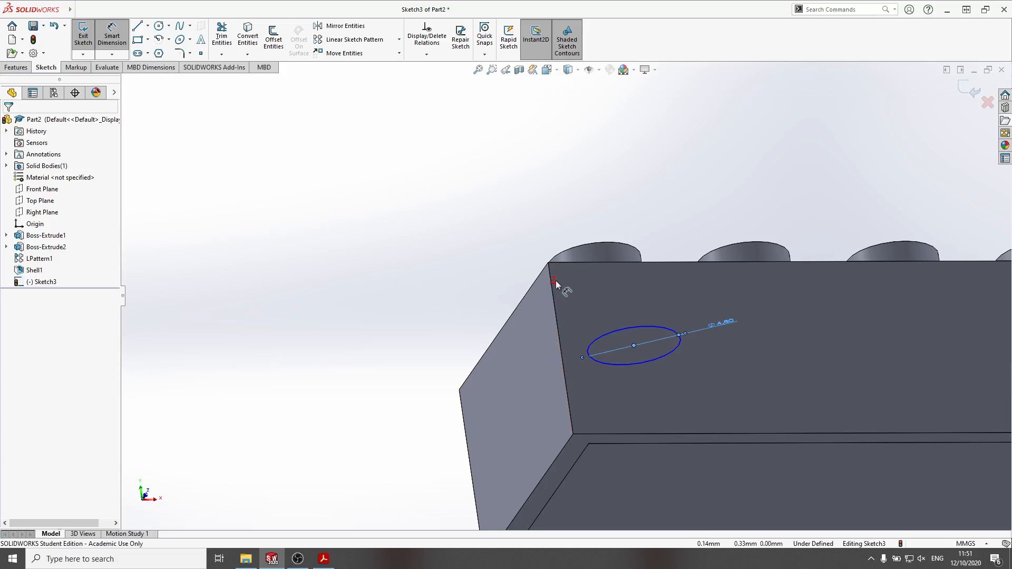
# Dimension the circle's centre 8 mm from the origin, measured along the brick's short side
pyautogui.scroll(-8, 552, 287)
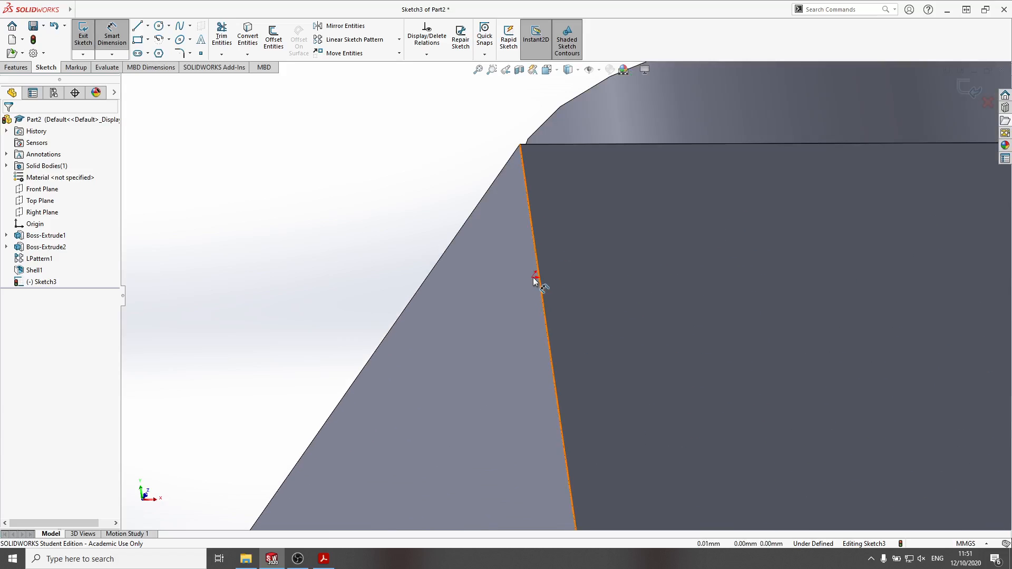
pyautogui.click(533, 282)
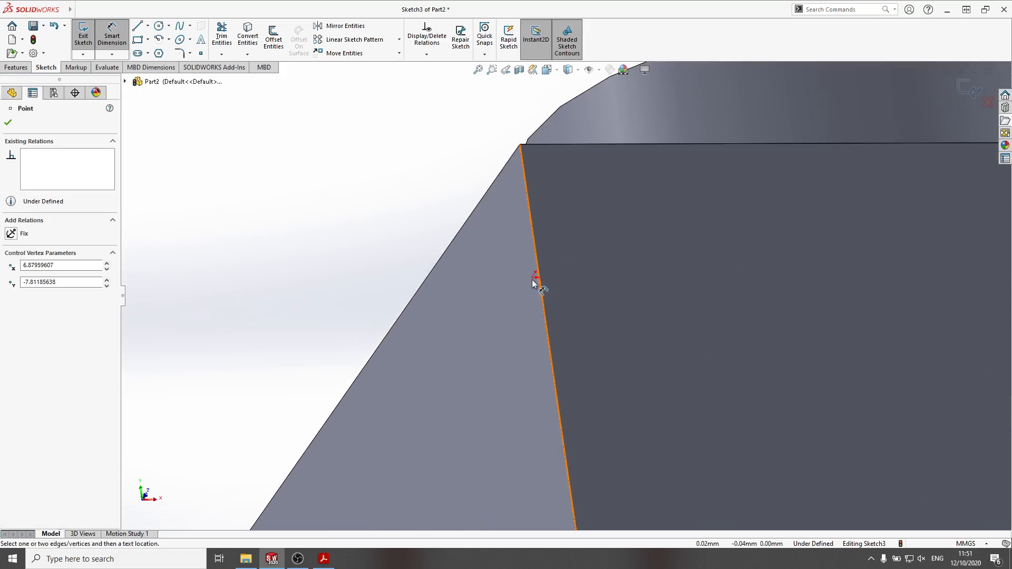
pyautogui.click(125, 81)
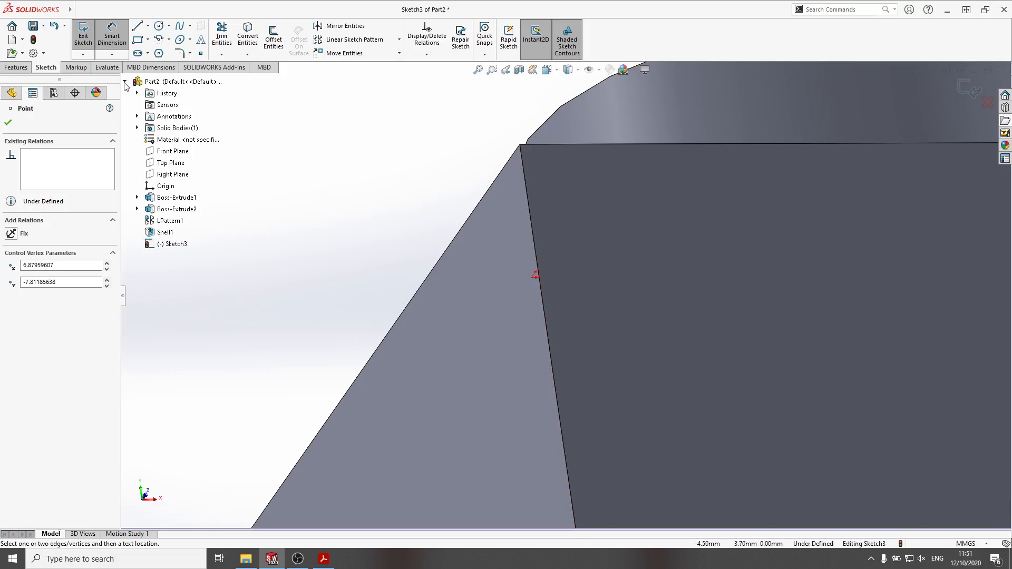
pyautogui.keyDown('ctrl'); pyautogui.click(166, 187); pyautogui.keyUp('ctrl')
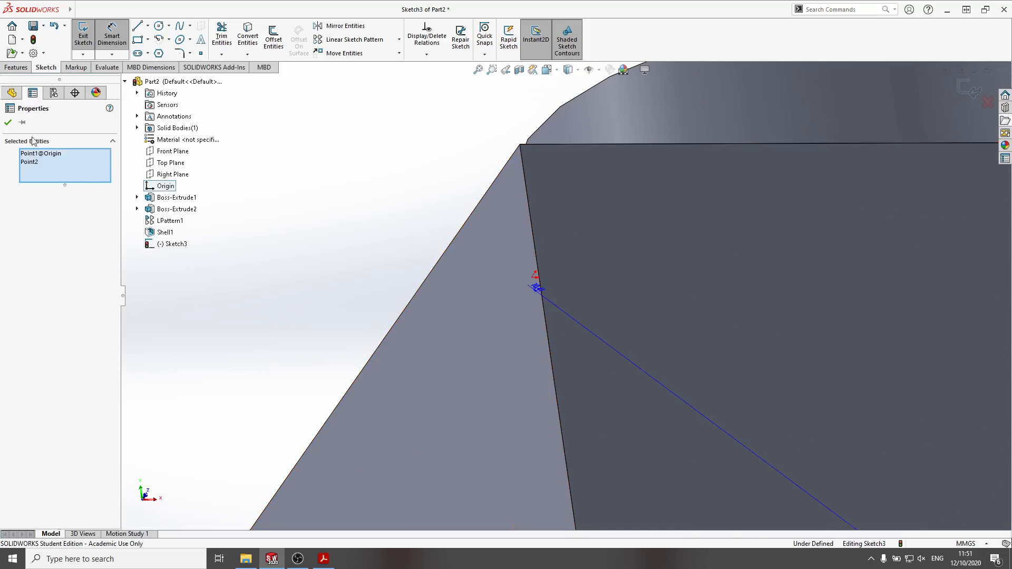
pyautogui.moveTo(355, 274)
pyautogui.mouseDown(button='middle')
pyautogui.moveTo(407, 272)
pyautogui.moveTo(355, 256)
pyautogui.moveTo(380, 278)
pyautogui.moveTo(449, 278)
pyautogui.moveTo(427, 141)
pyautogui.moveTo(435, 112)
pyautogui.mouseUp(button='middle')
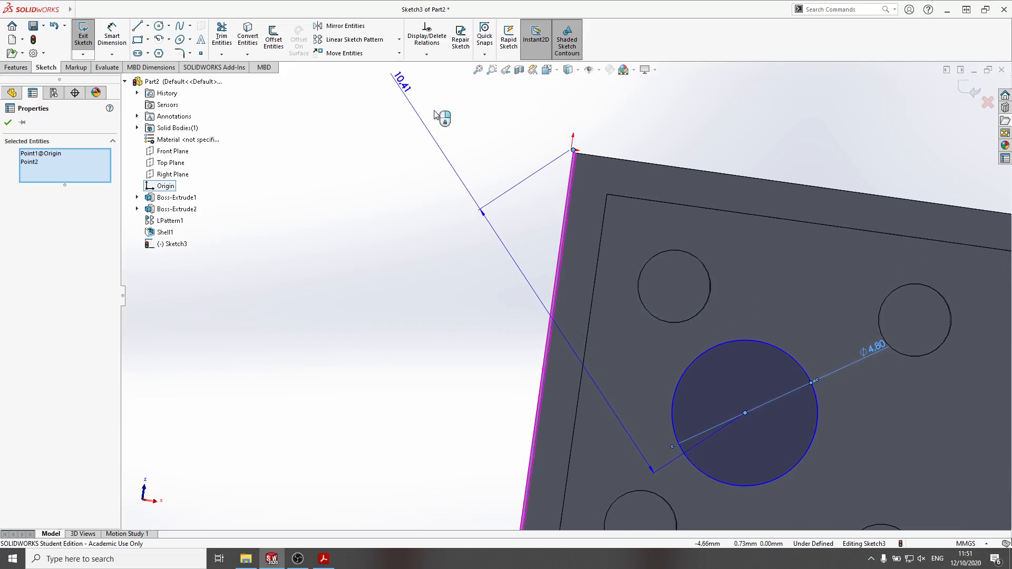
pyautogui.click(488, 301)
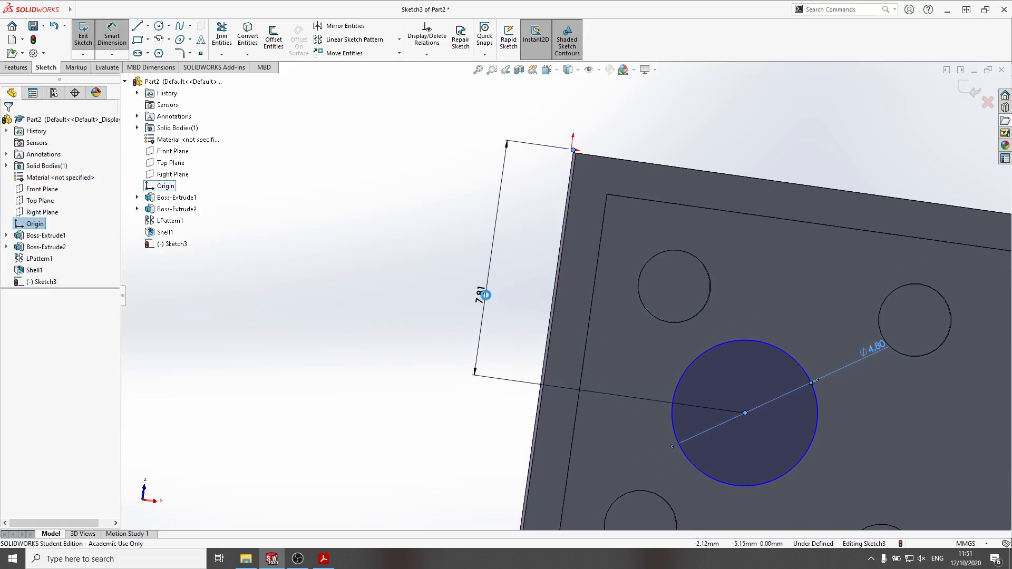
pyautogui.write('8')
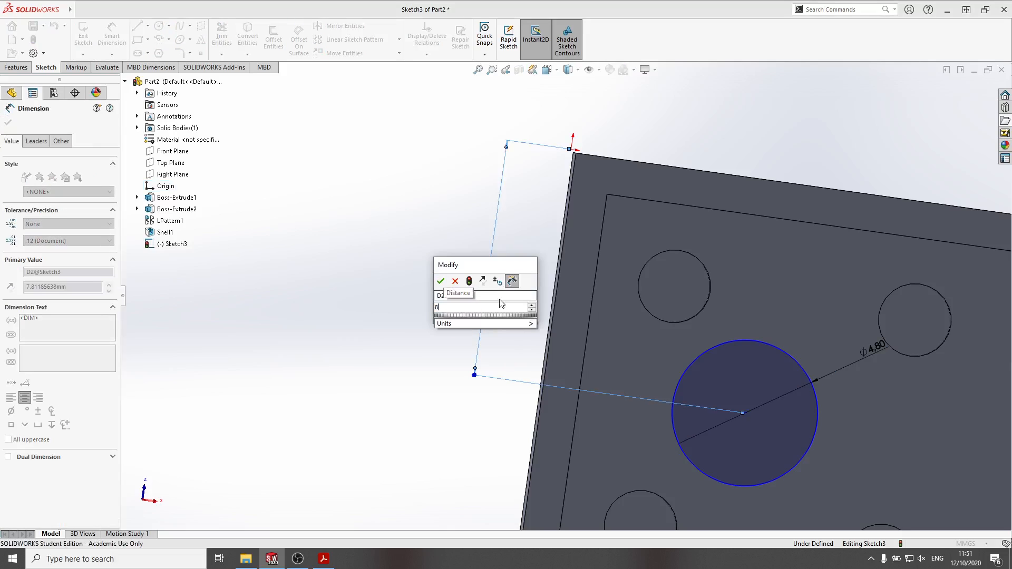
pyautogui.press('Return')
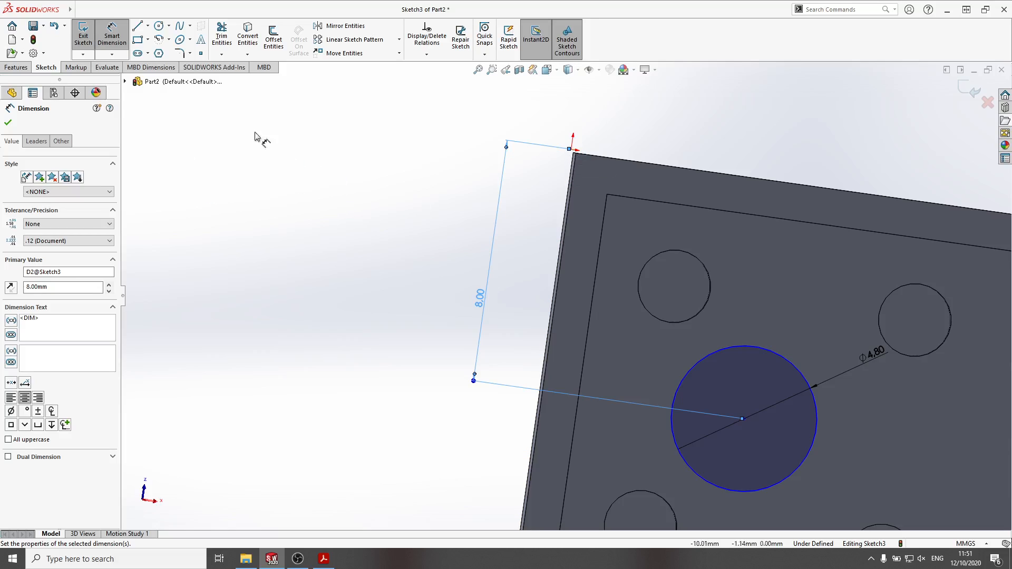
# Dimension the circle's centre 8 mm from the origin, measured along the brick's long side
pyautogui.click(125, 82)
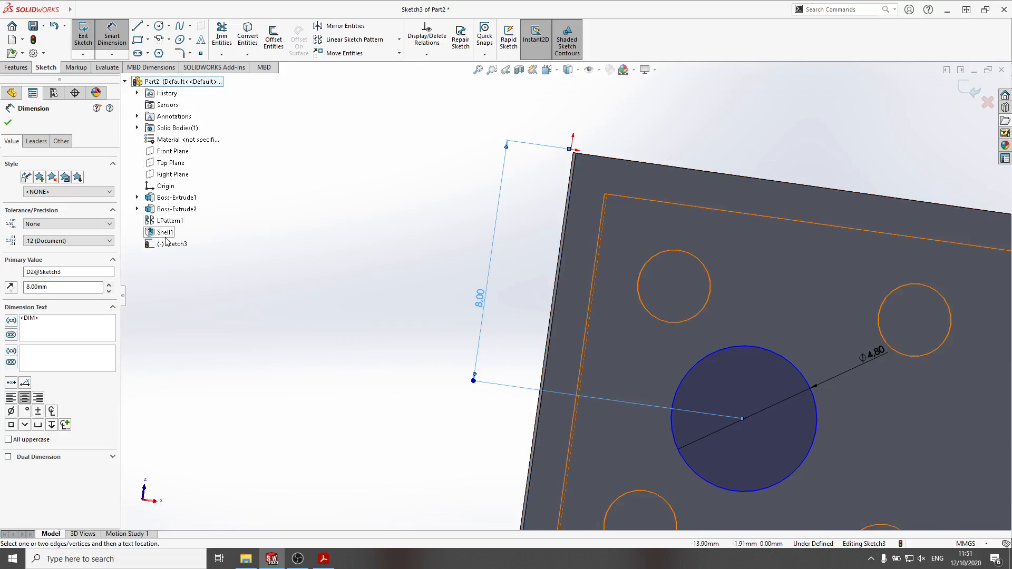
pyautogui.click(165, 187)
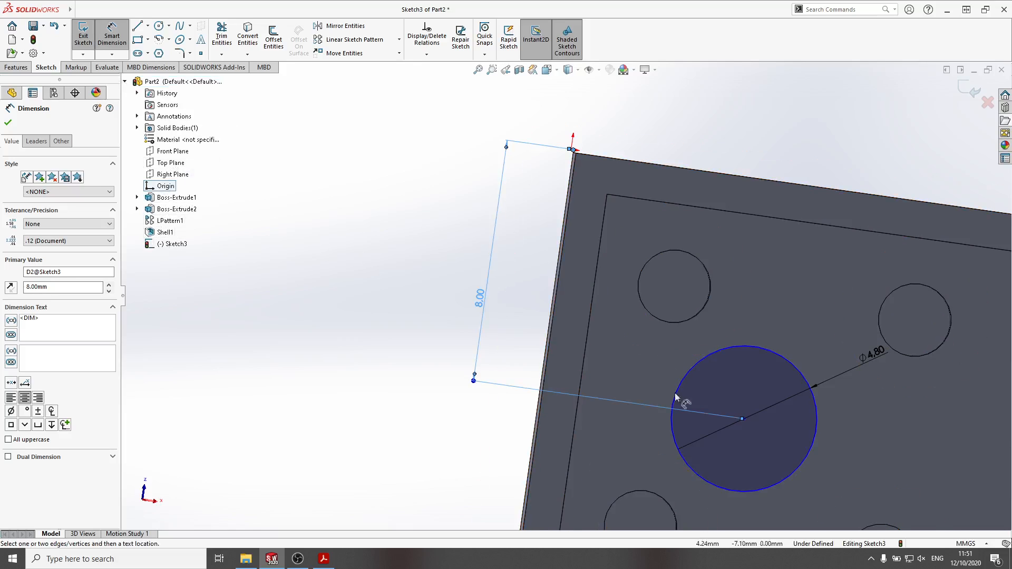
pyautogui.click(744, 420)
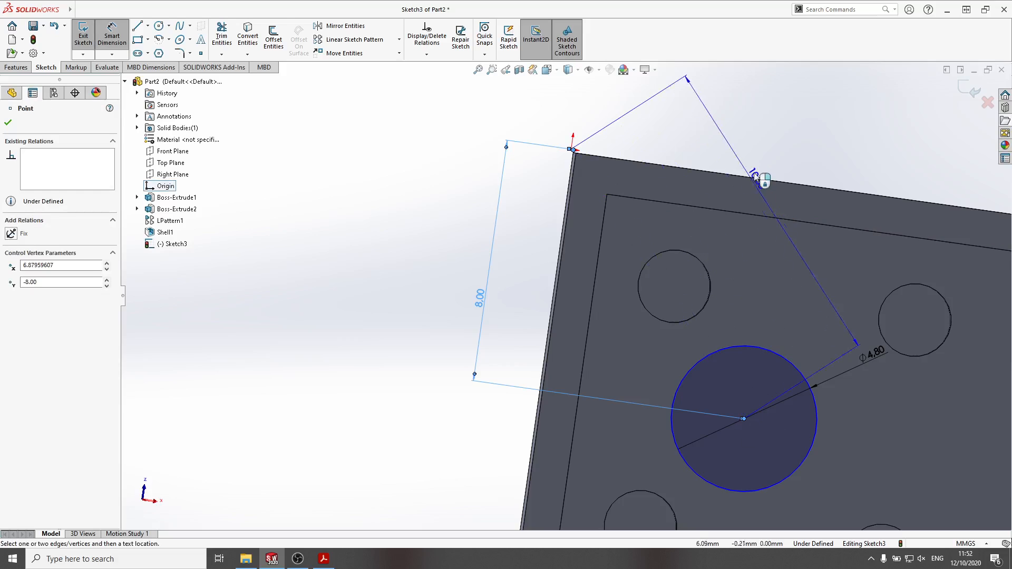
pyautogui.click(720, 117)
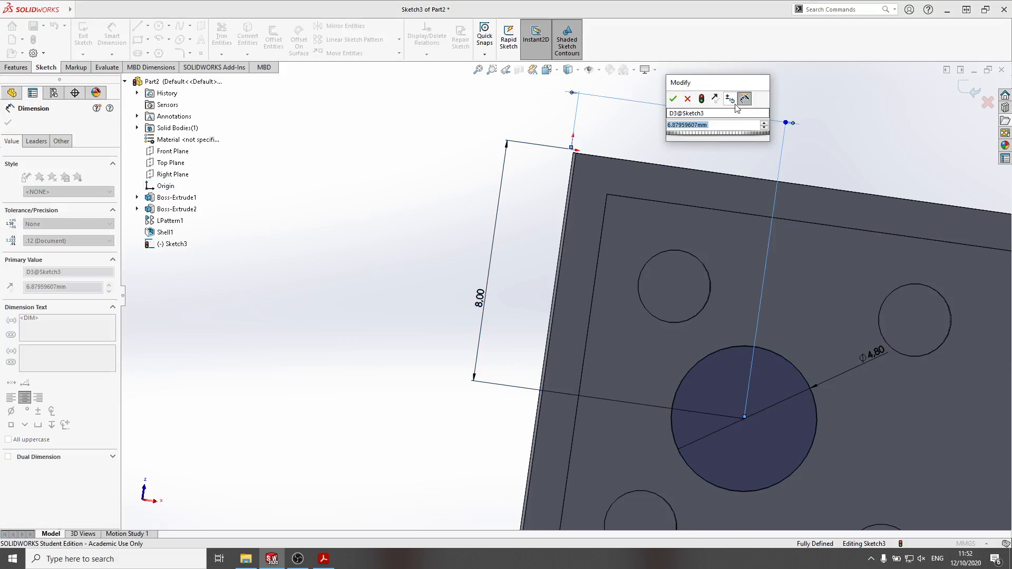
pyautogui.write('8')
pyautogui.press('Return')
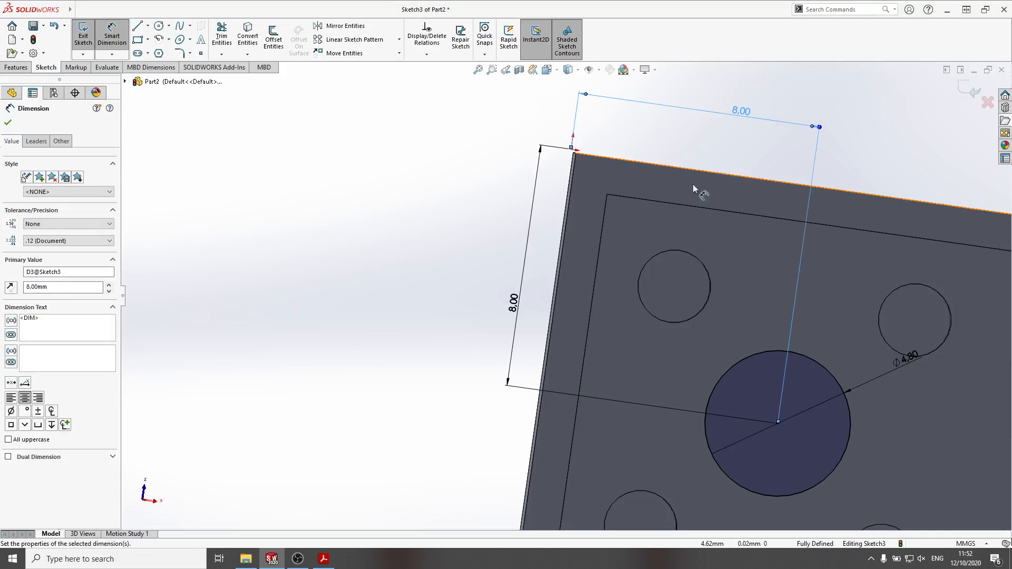
pyautogui.scroll(-3, 482, 388)
pyautogui.scroll(6, 481, 388)
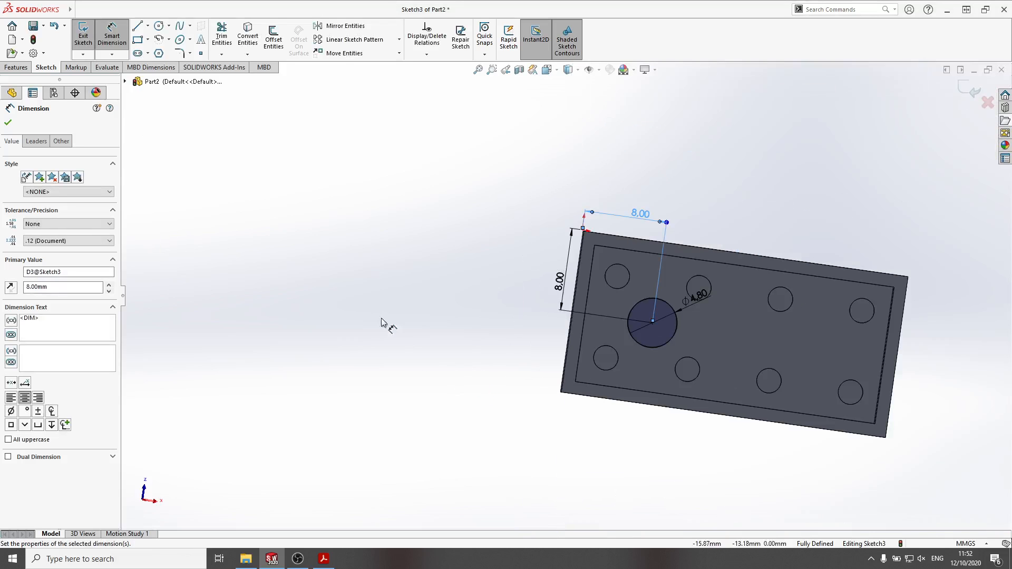
pyautogui.click(8, 123)
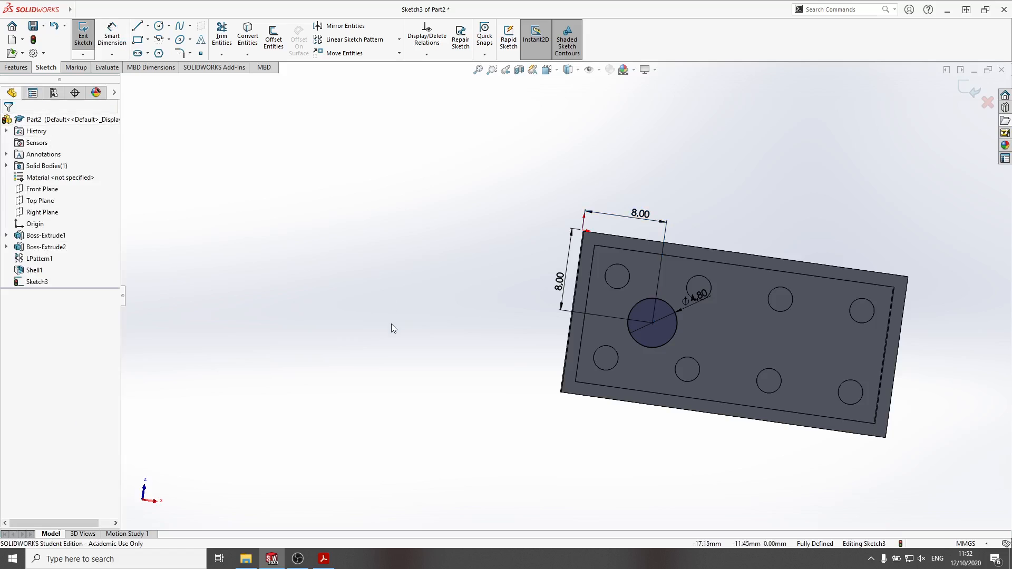
# Start a boss extrusion of the circle as a thin feature with its wall thickness set by the equation =(6.51-4.8)/2
pyautogui.moveTo(416, 357); pyautogui.dragTo(409, 337, button='middle')
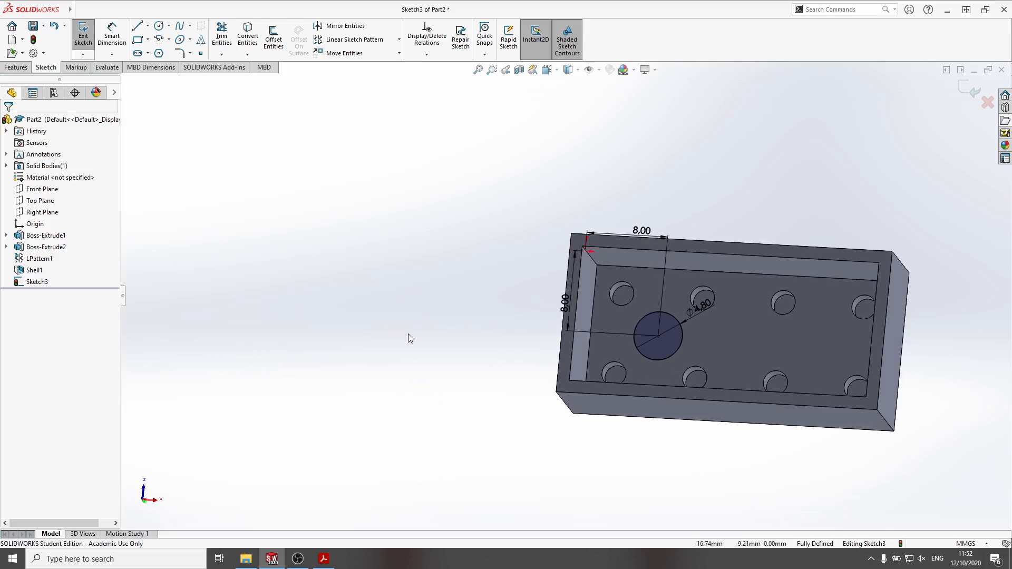
pyautogui.click(17, 68)
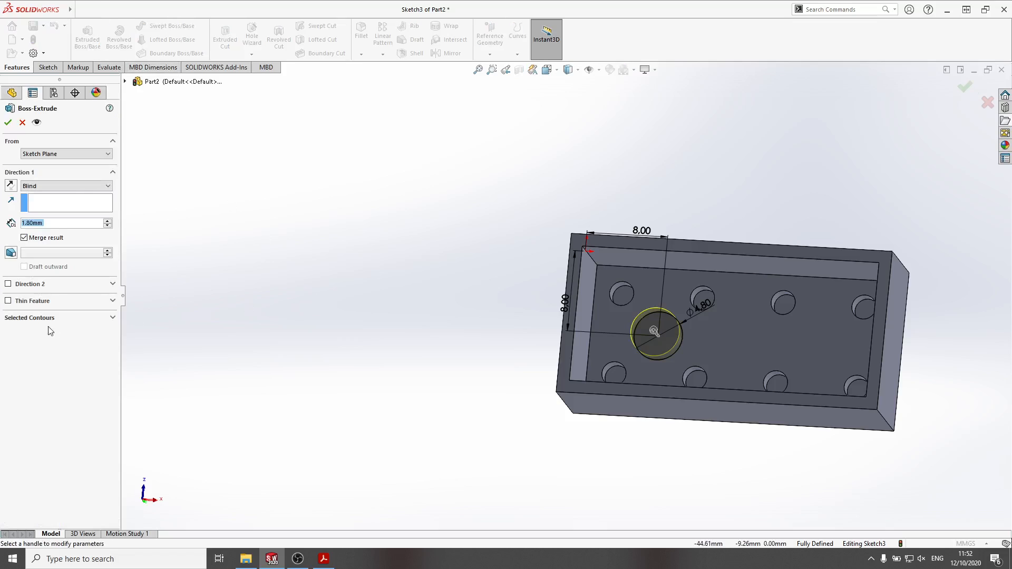
pyautogui.click(8, 304)
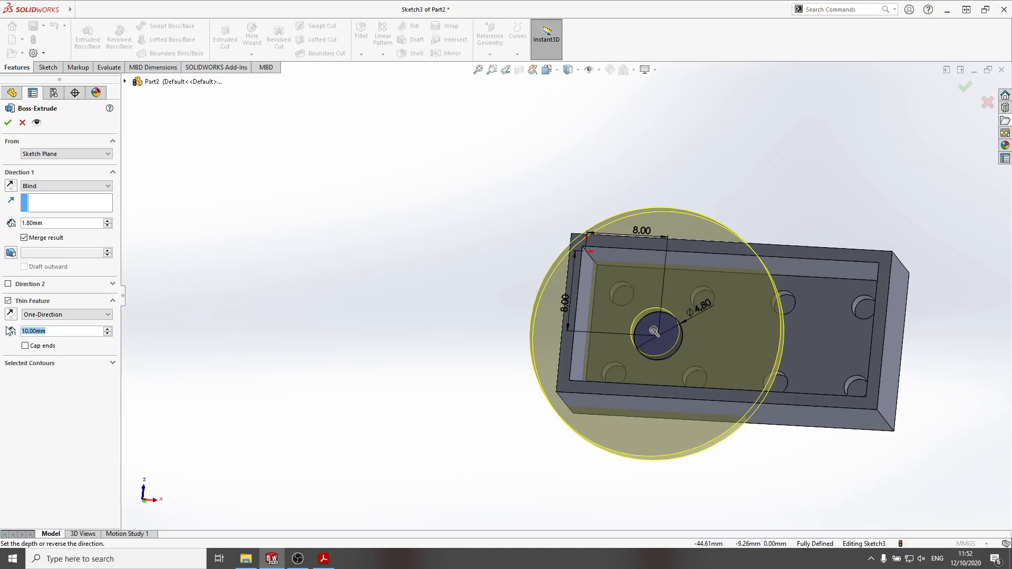
pyautogui.write('=6')
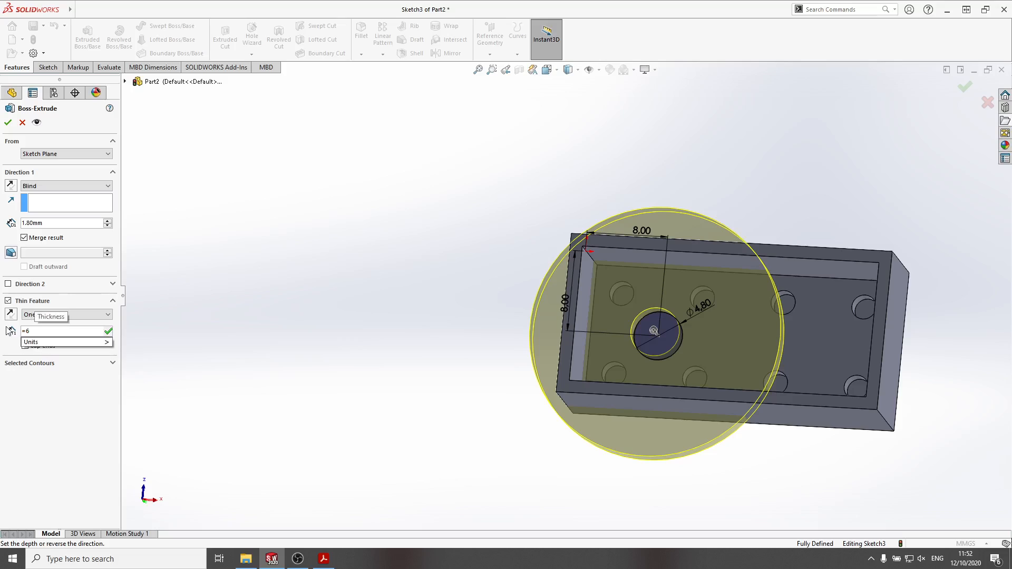
pyautogui.write('.51')
pyautogui.write('-4.')
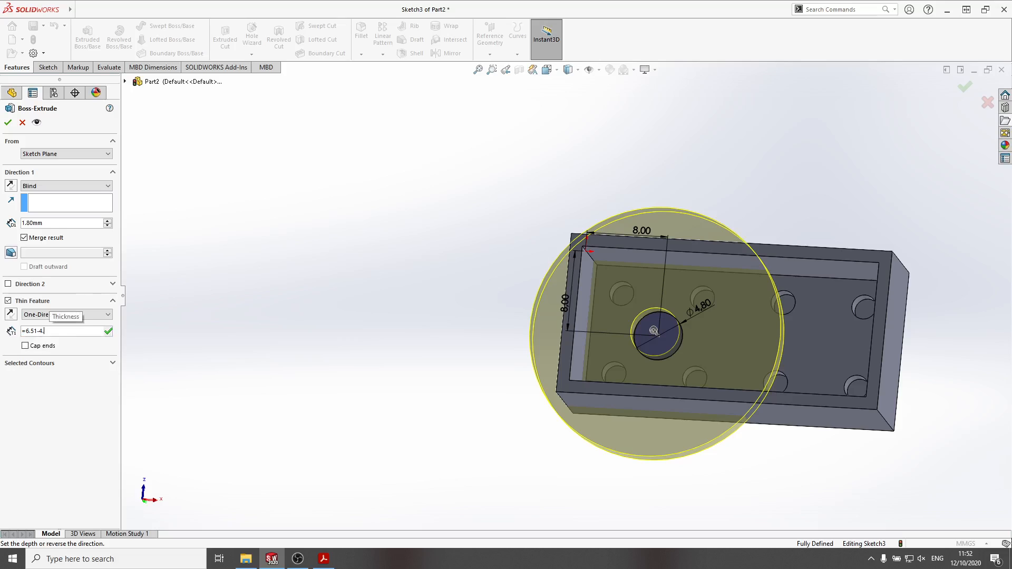
pyautogui.write('8)')
pyautogui.press('Left')
pyautogui.press('Left')
pyautogui.press('Left')
pyautogui.press('Left')
pyautogui.press('Left')
pyautogui.press('Left')
pyautogui.press('Left')
pyautogui.press('Left')
pyautogui.press('Left')
pyautogui.write('(')
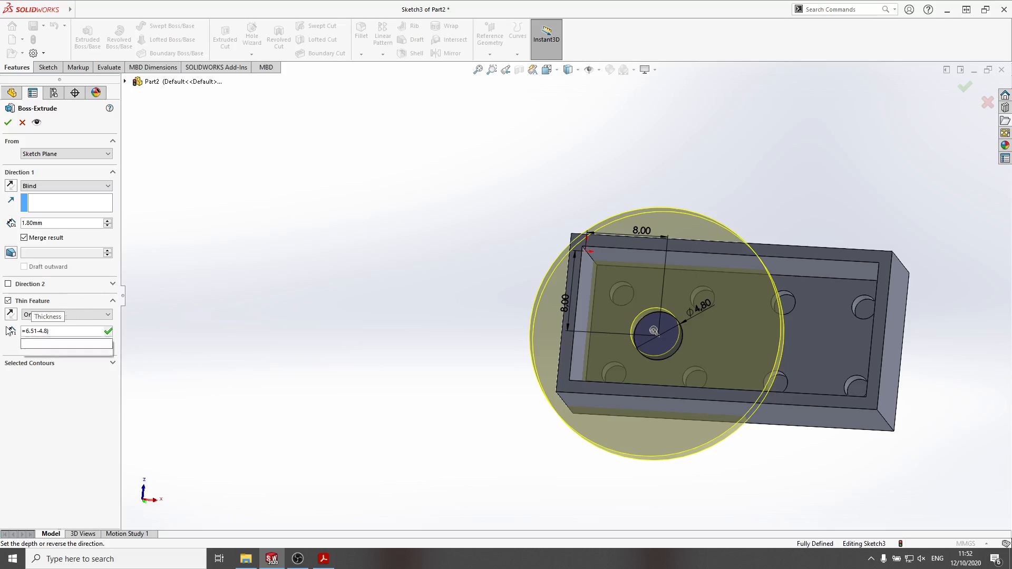
pyautogui.press('Right')
pyautogui.press('Right')
pyautogui.press('Right')
pyautogui.press('Right')
pyautogui.press('Right')
pyautogui.press('Right')
pyautogui.press('Right')
pyautogui.press('Right')
pyautogui.press('Right')
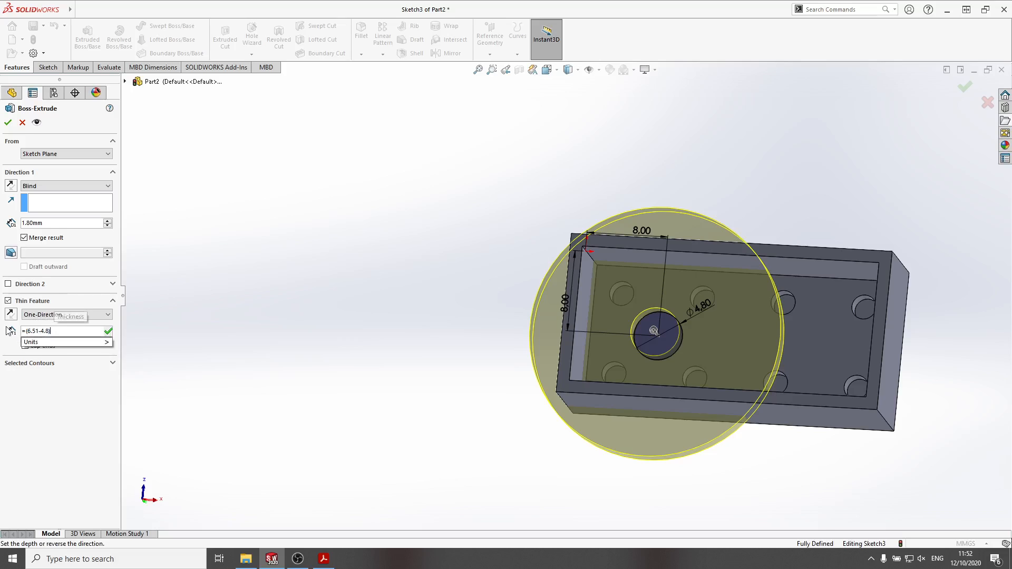
pyautogui.write('/2')
pyautogui.press('Return')
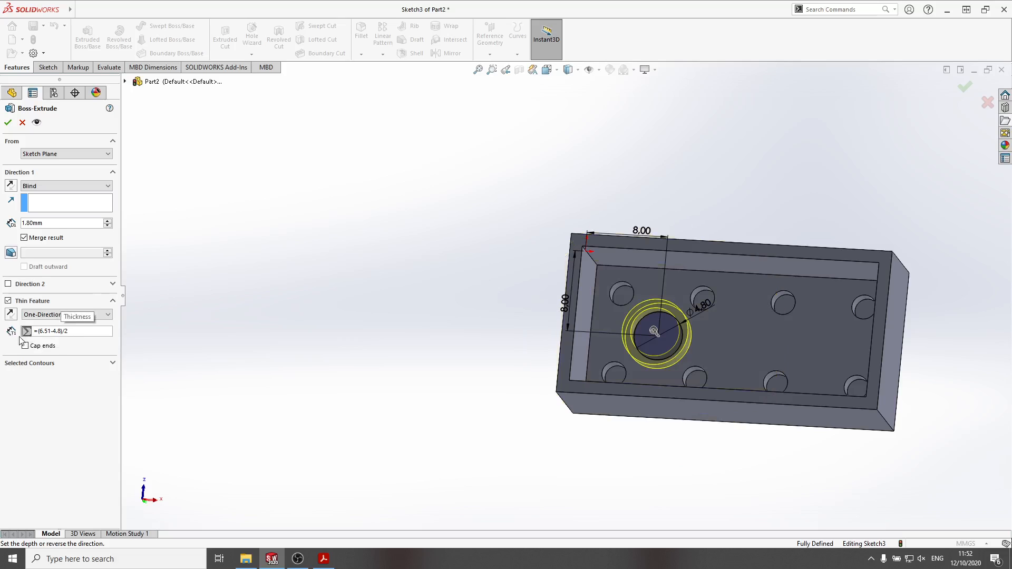
# Extrude the thin tube with the Up To Surface end condition, ending at the brick's open rim face
pyautogui.moveTo(688, 334); pyautogui.dragTo(666, 311, button='middle')
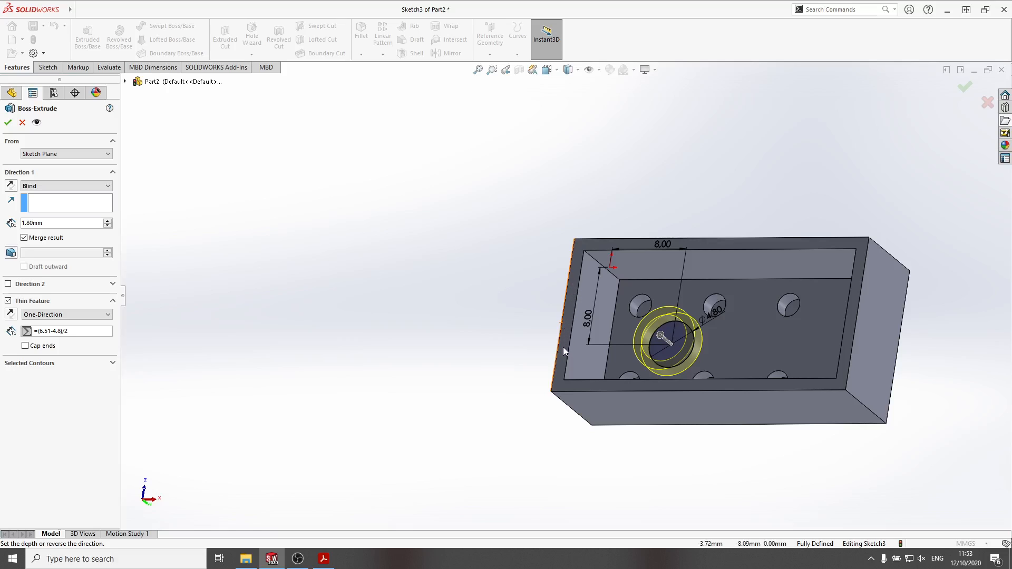
pyautogui.click(107, 186)
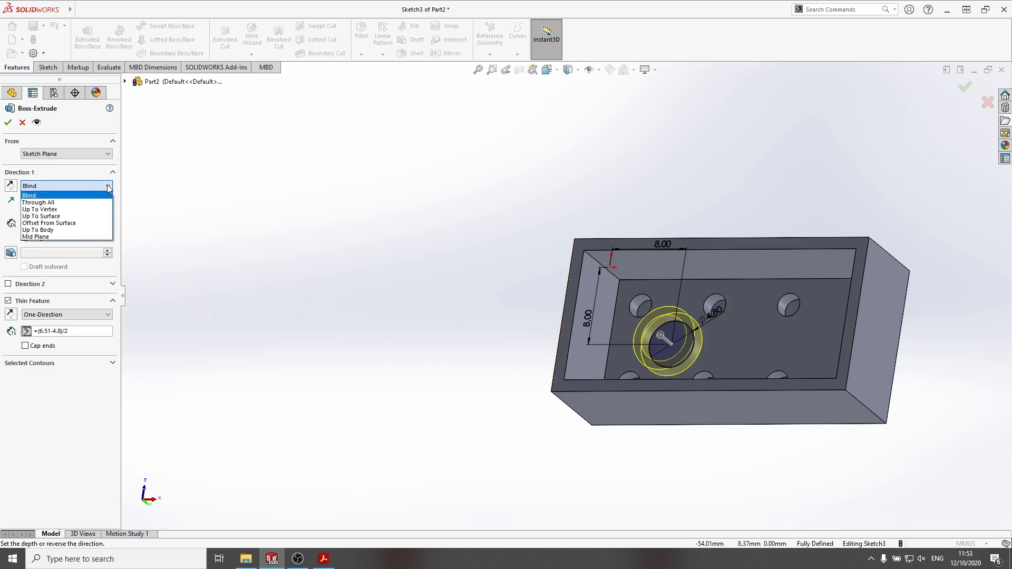
pyautogui.click(103, 216)
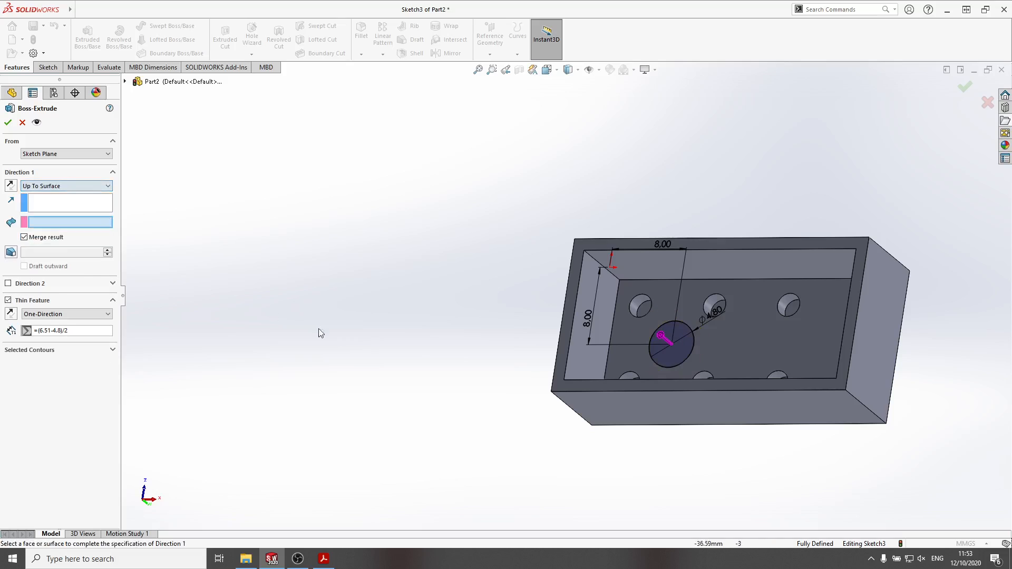
pyautogui.click(564, 336)
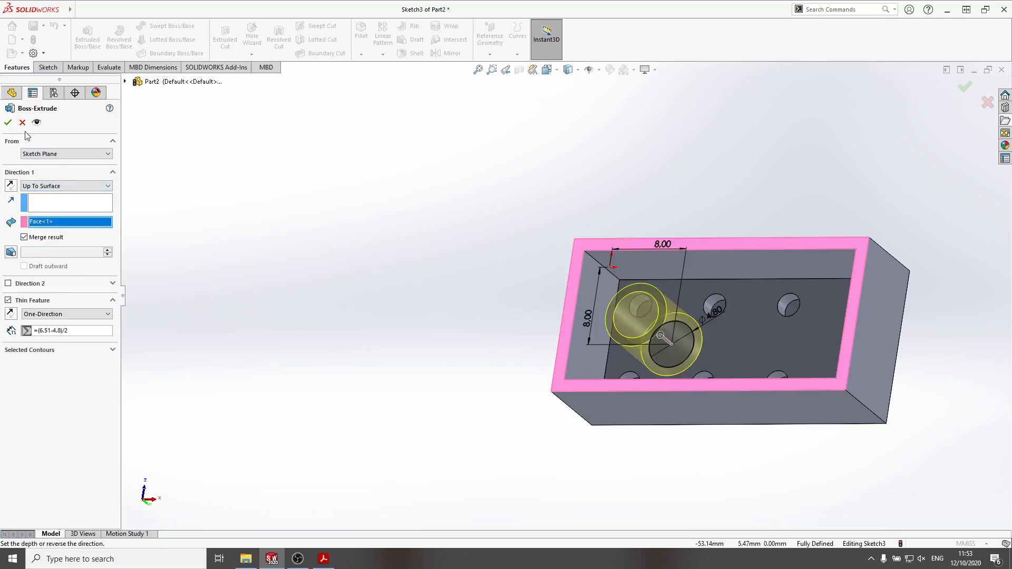
pyautogui.click(7, 124)
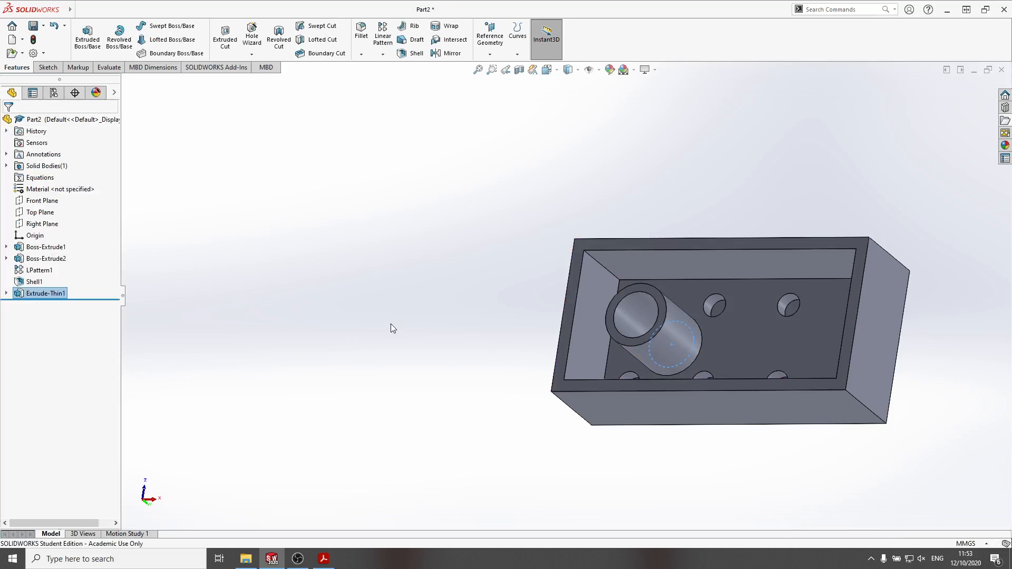
# Start a linear pattern of the tube with the brick's long outer rim edge as the first direction
pyautogui.moveTo(391, 324); pyautogui.dragTo(410, 387, button='middle')
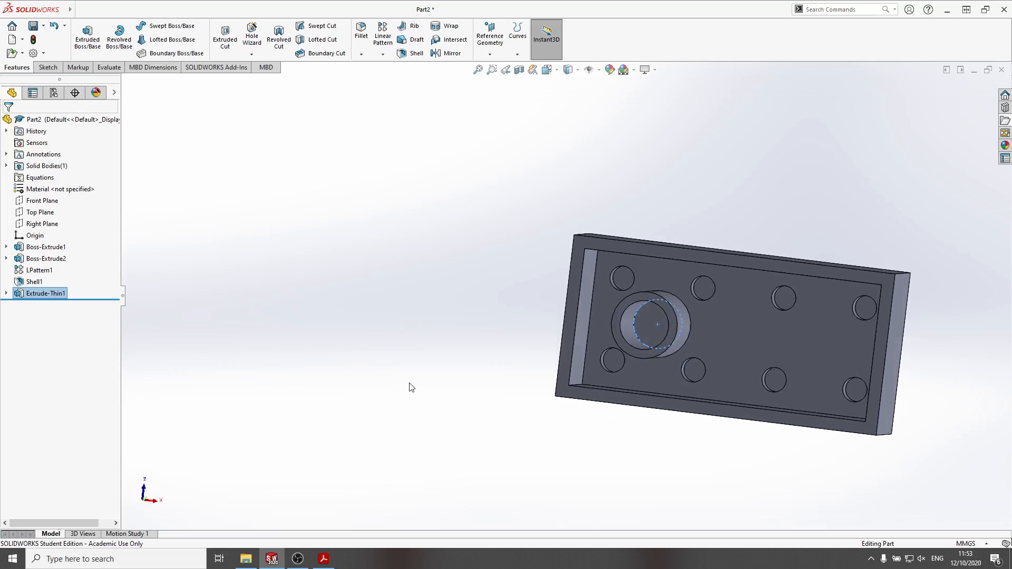
pyautogui.click(383, 37)
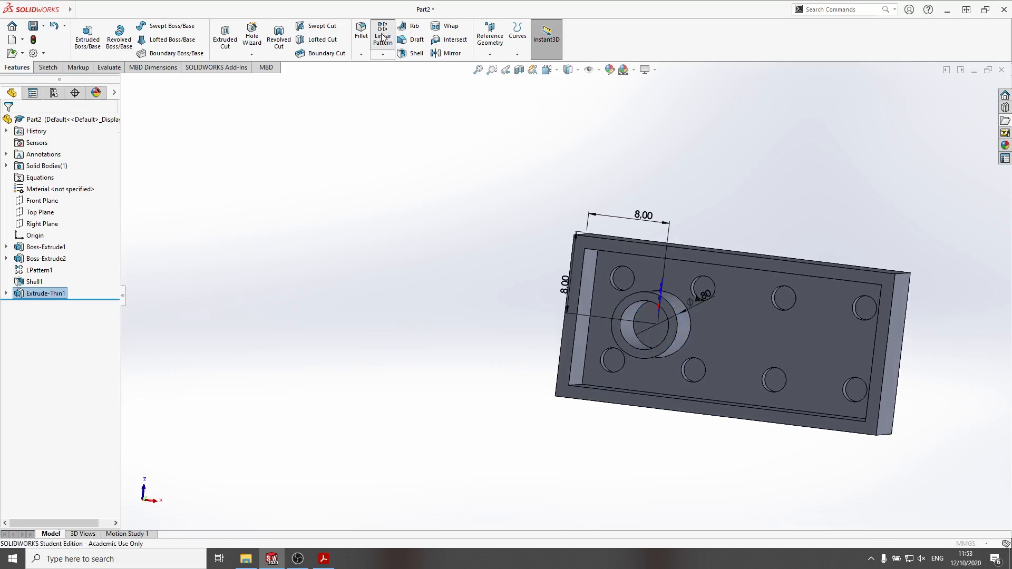
pyautogui.click(734, 419)
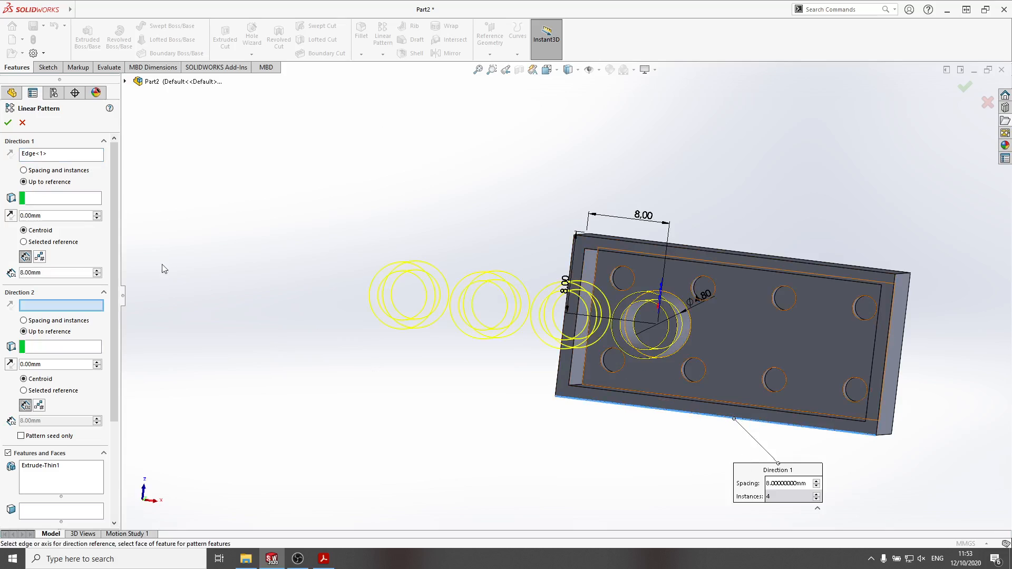
pyautogui.click(893, 365)
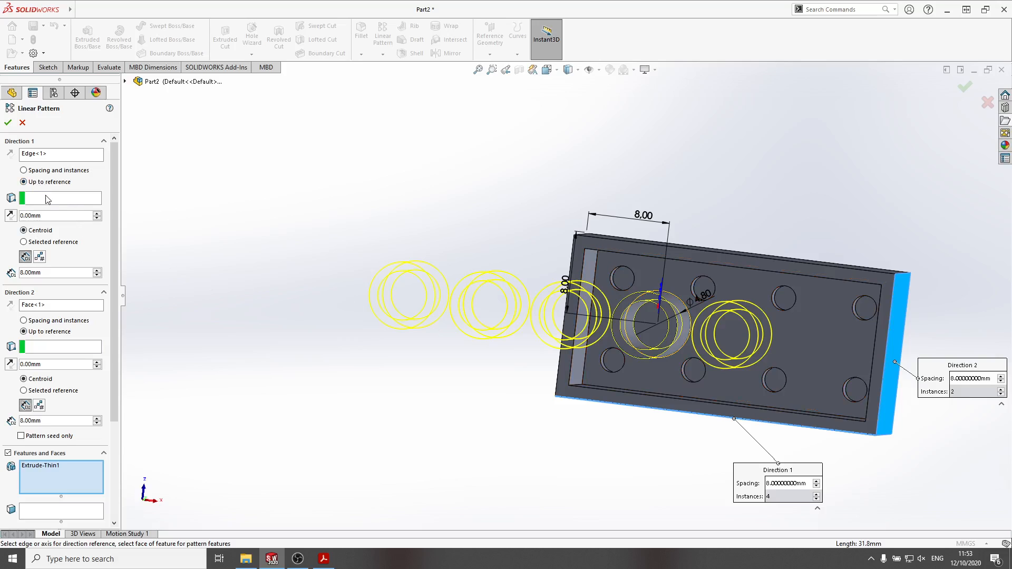
pyautogui.click(65, 308)
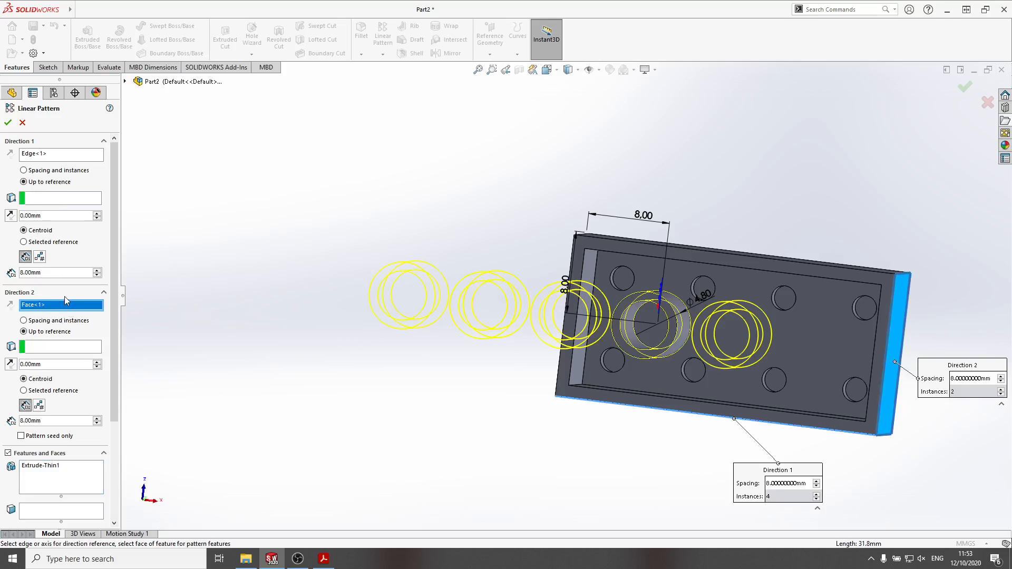
pyautogui.press('Delete')
# Complete the linear pattern of the tube along the long edge, up to the brick's short end face, with 8 mm spacing
pyautogui.click(59, 154)
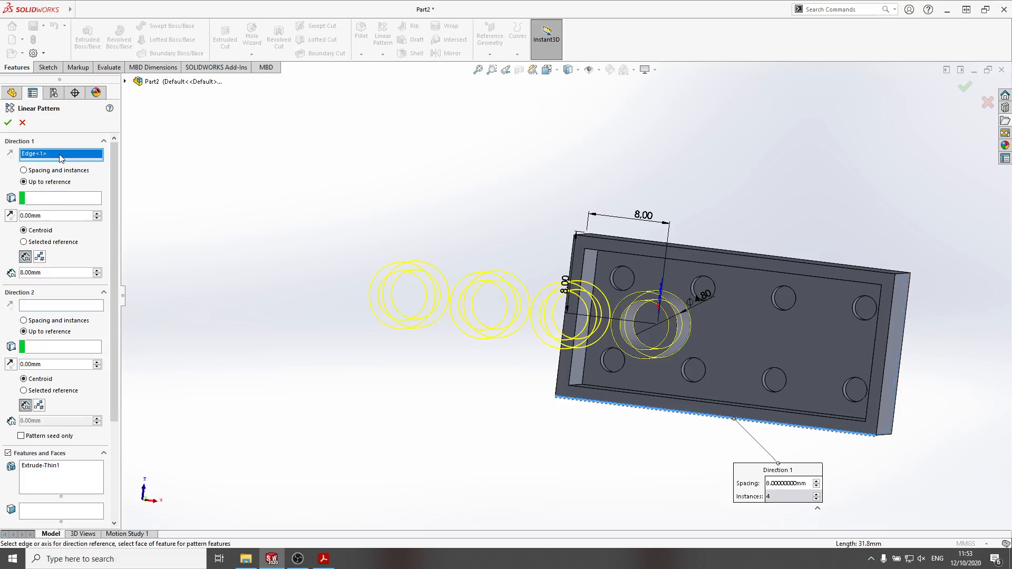
pyautogui.click(63, 198)
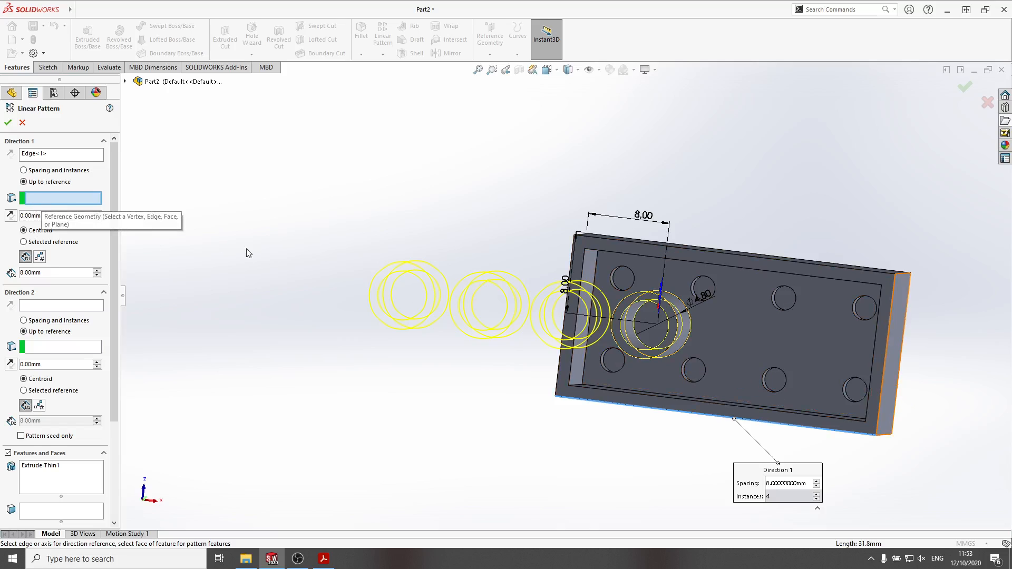
pyautogui.click(889, 384)
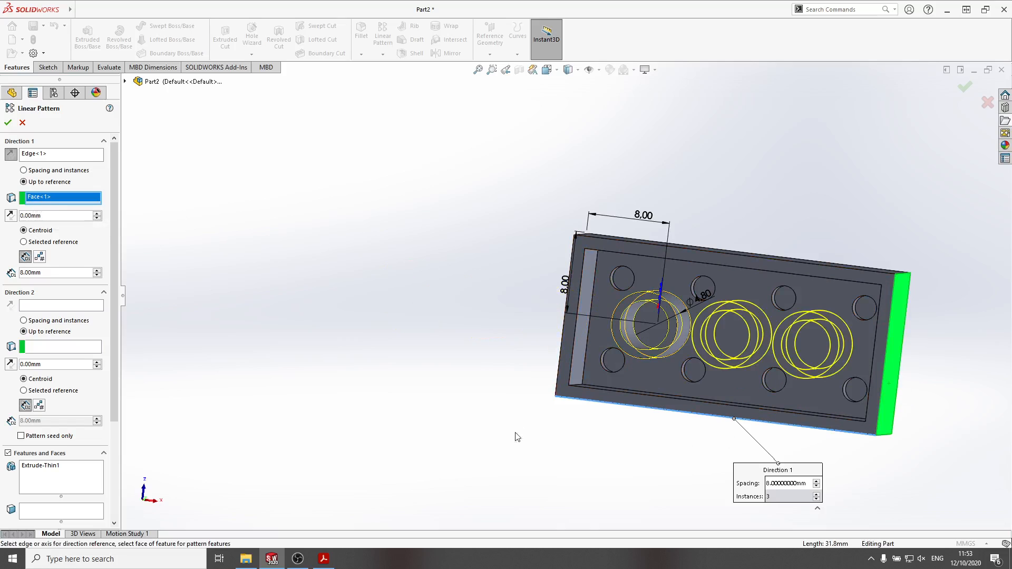
pyautogui.scroll(-2, 540, 435)
pyautogui.scroll(2, 548, 423)
pyautogui.moveTo(549, 425); pyautogui.dragTo(585, 410, button='middle')
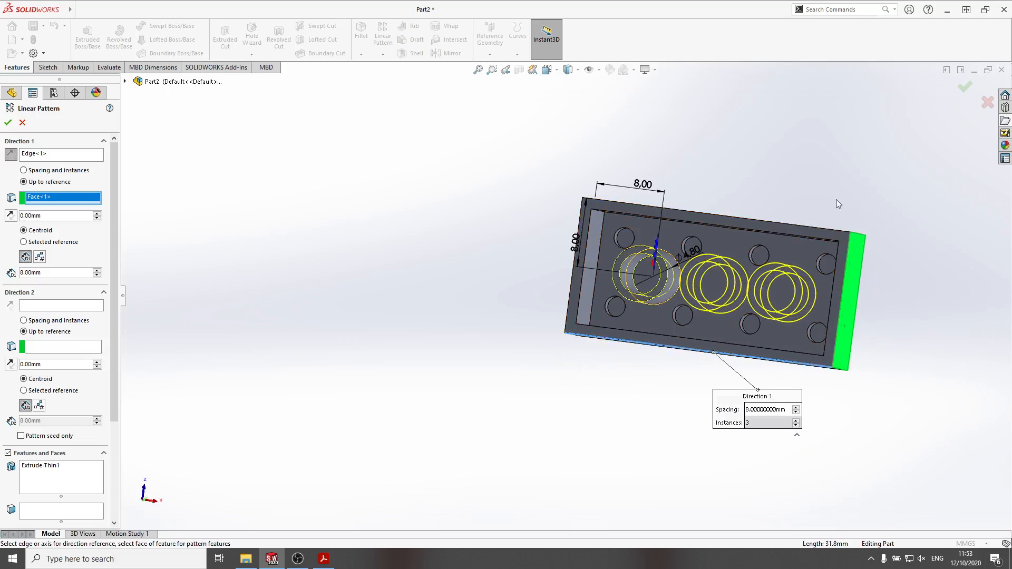
pyautogui.click(959, 88)
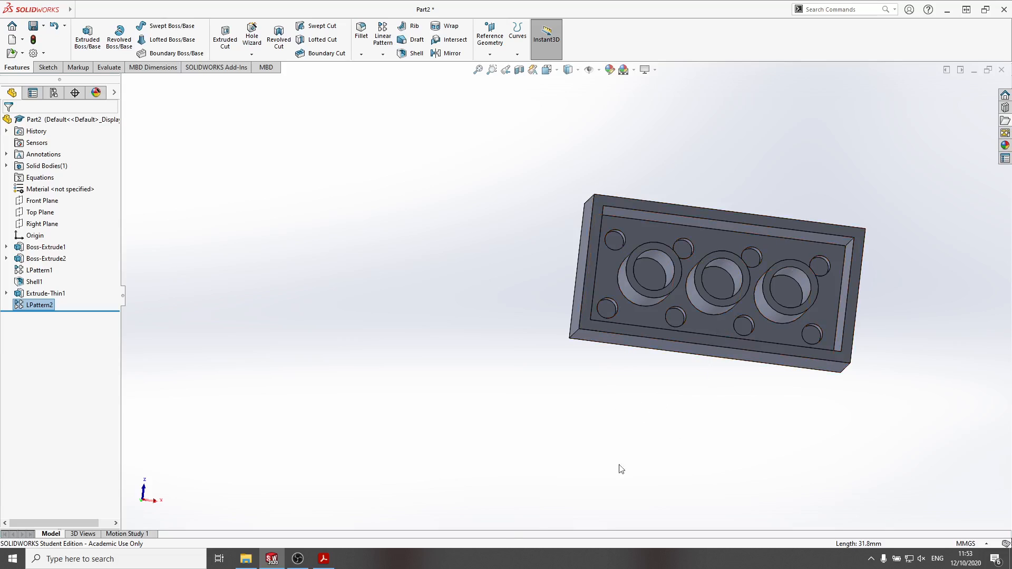
# Switch to the reference PDF to examine the brick's underside ribs, return to SOLIDWORKS and compare the model's cavity
pyautogui.click(324, 558)
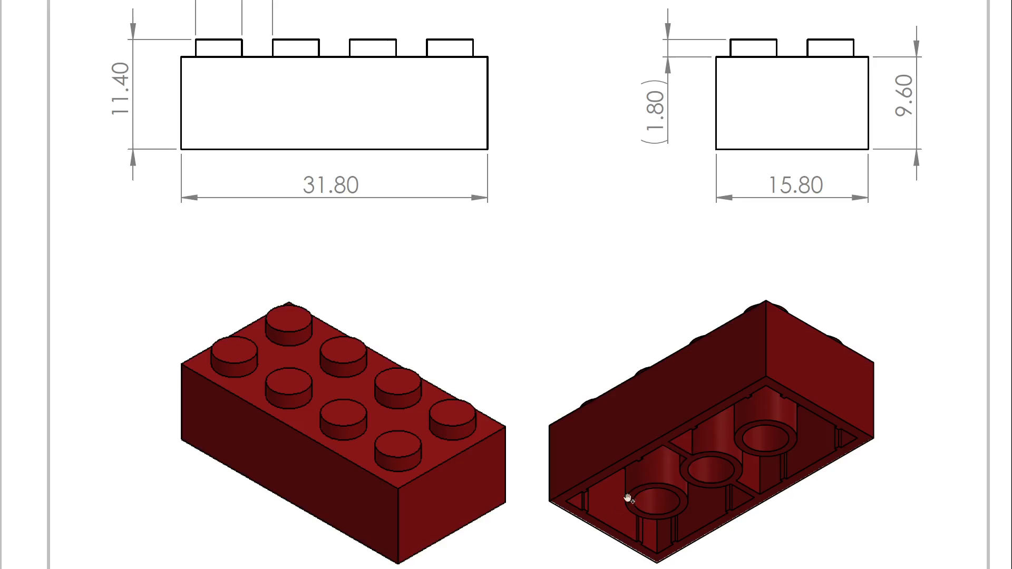
pyautogui.press('super+Tab')
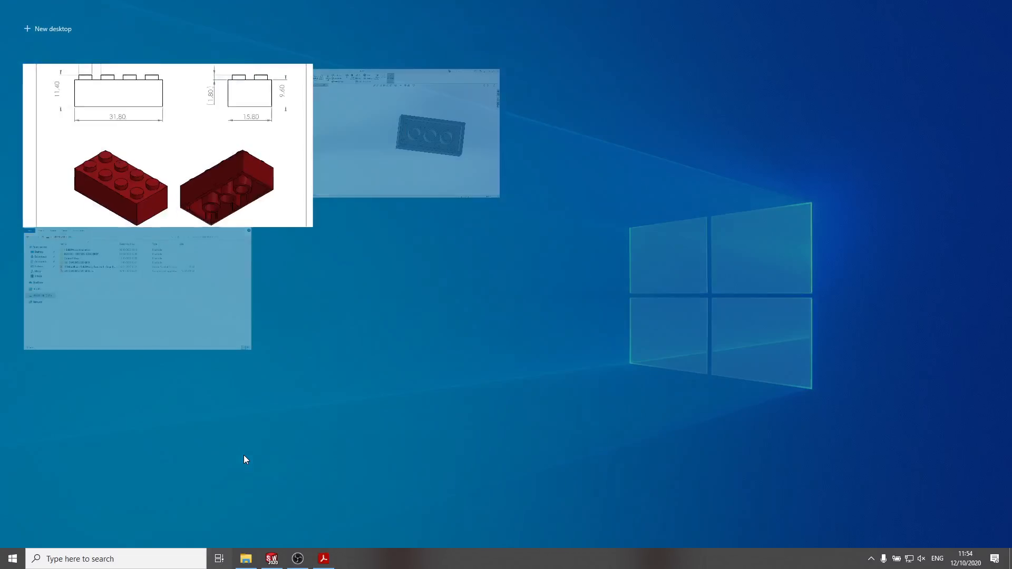
pyautogui.click(406, 137)
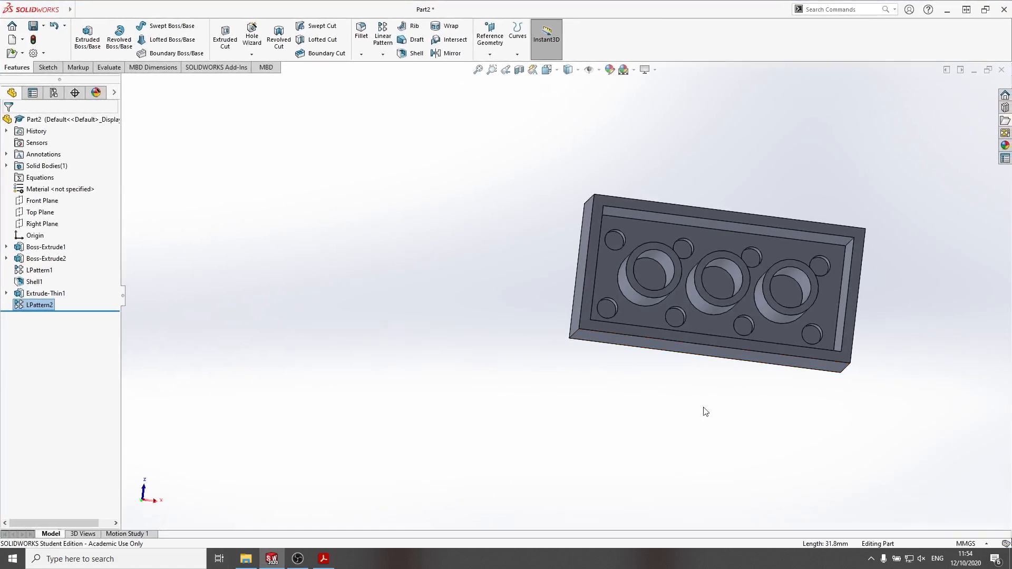
pyautogui.moveTo(706, 412); pyautogui.dragTo(720, 367, button='middle')
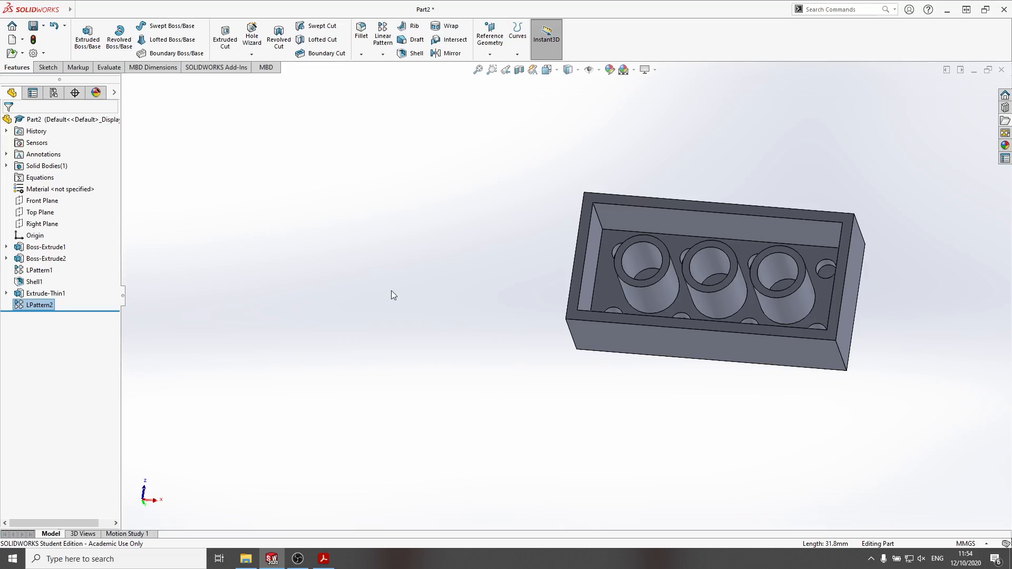
# Create a reference plane offset 2 mm from the brick's open rim face, flipped towards the inside of the brick
pyautogui.click(490, 35)
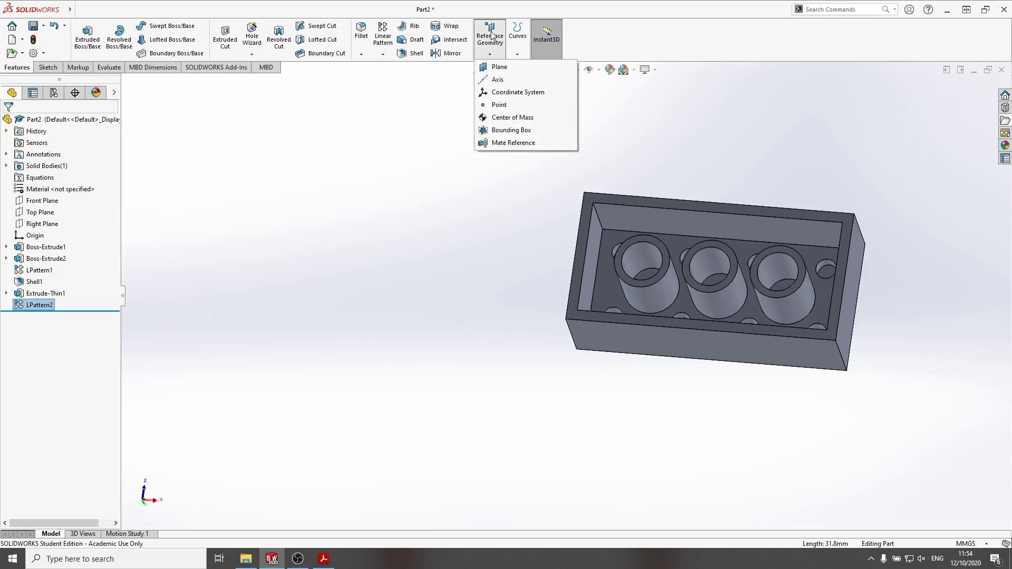
pyautogui.click(500, 66)
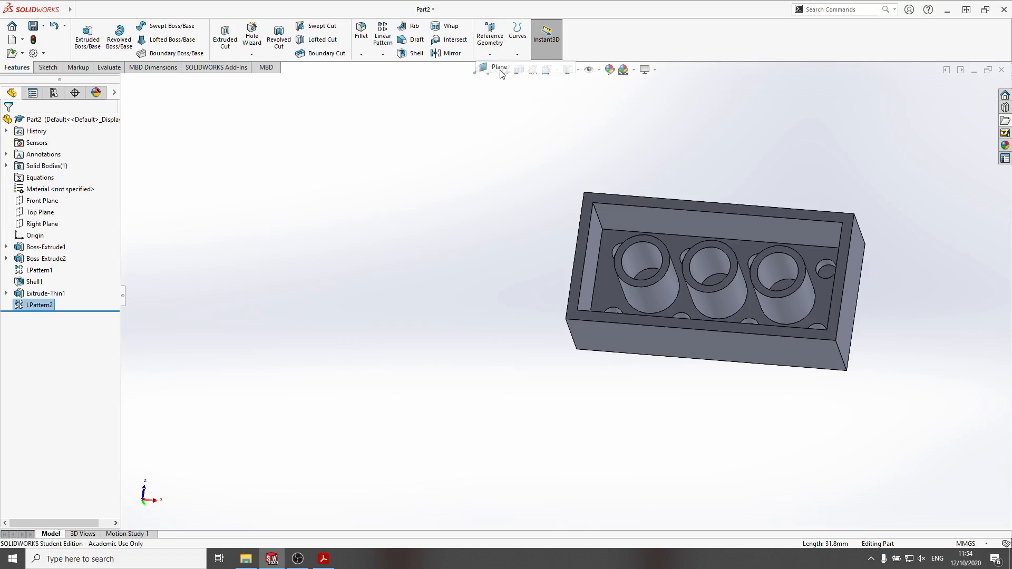
pyautogui.click(583, 228)
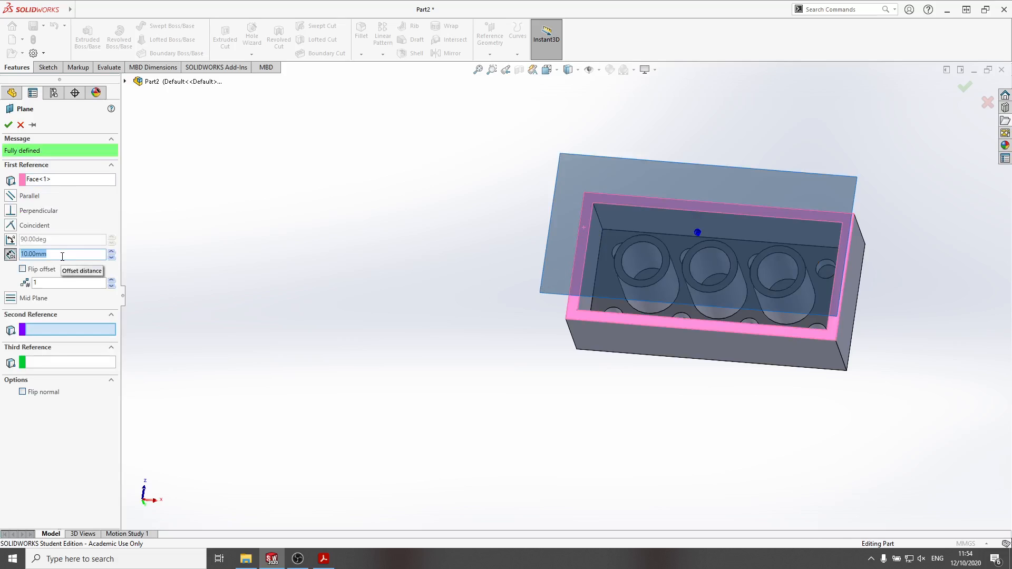
pyautogui.write('2')
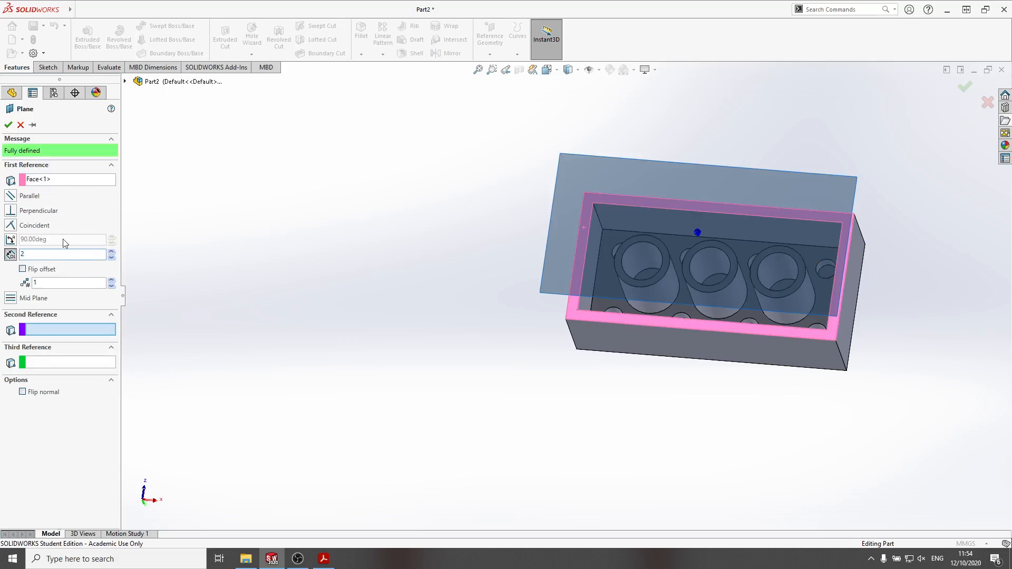
pyautogui.click(23, 270)
pyautogui.moveTo(455, 363); pyautogui.dragTo(444, 341, button='middle')
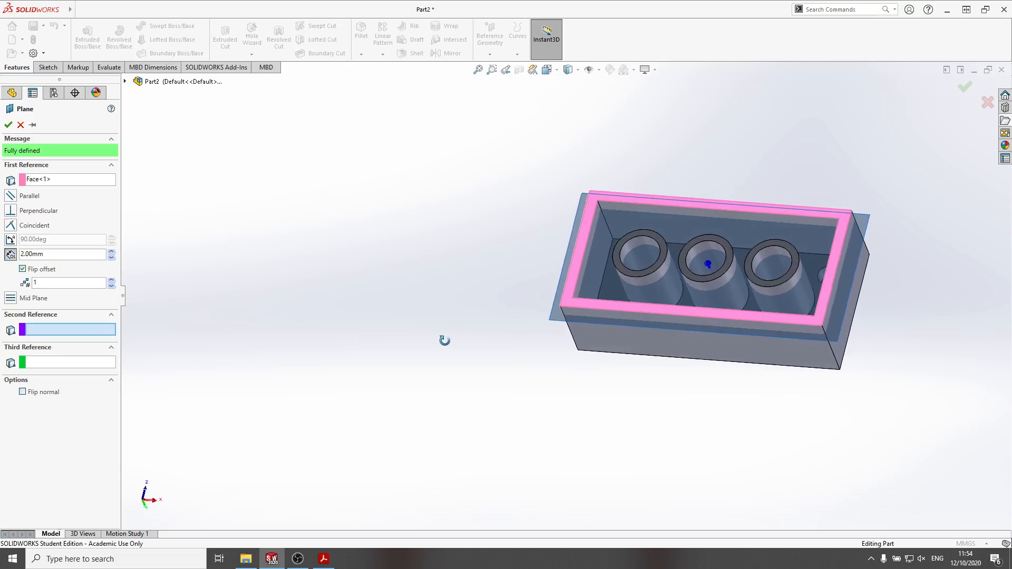
pyautogui.click(8, 124)
# Open a sketch on the new offset plane and face the brick's open underside
pyautogui.moveTo(479, 355); pyautogui.dragTo(498, 375, button='middle')
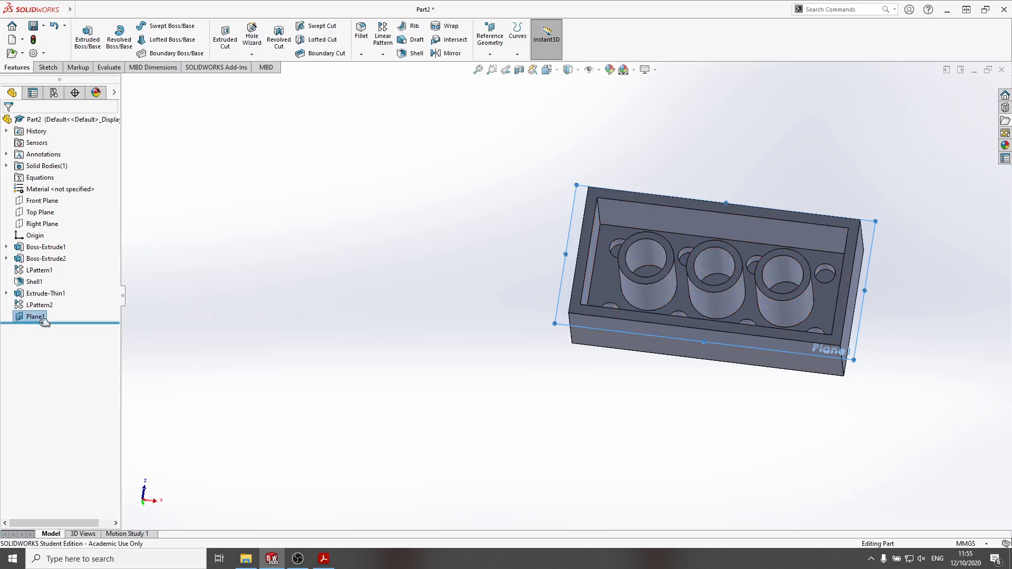
pyautogui.click(49, 69)
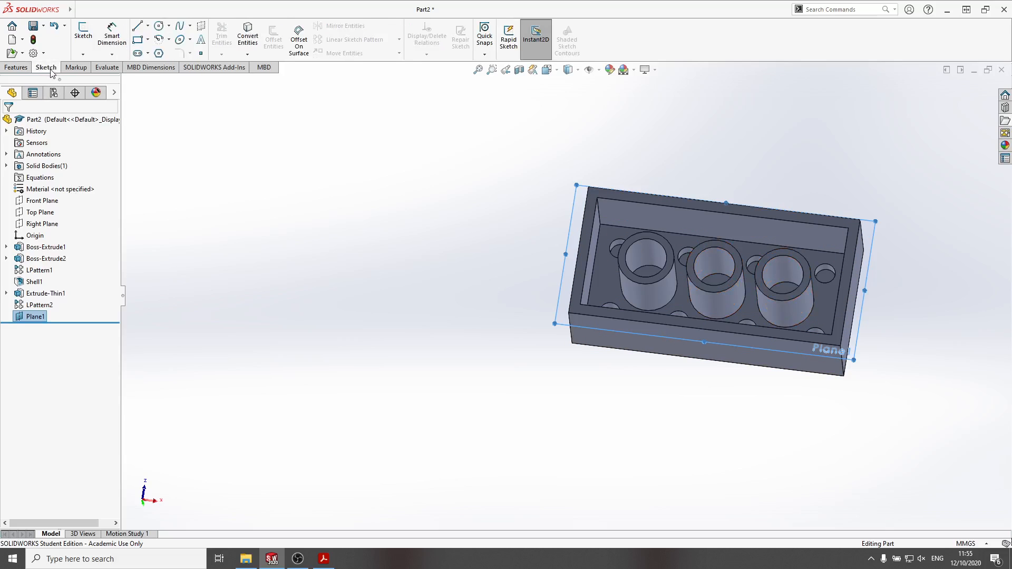
pyautogui.click(138, 28)
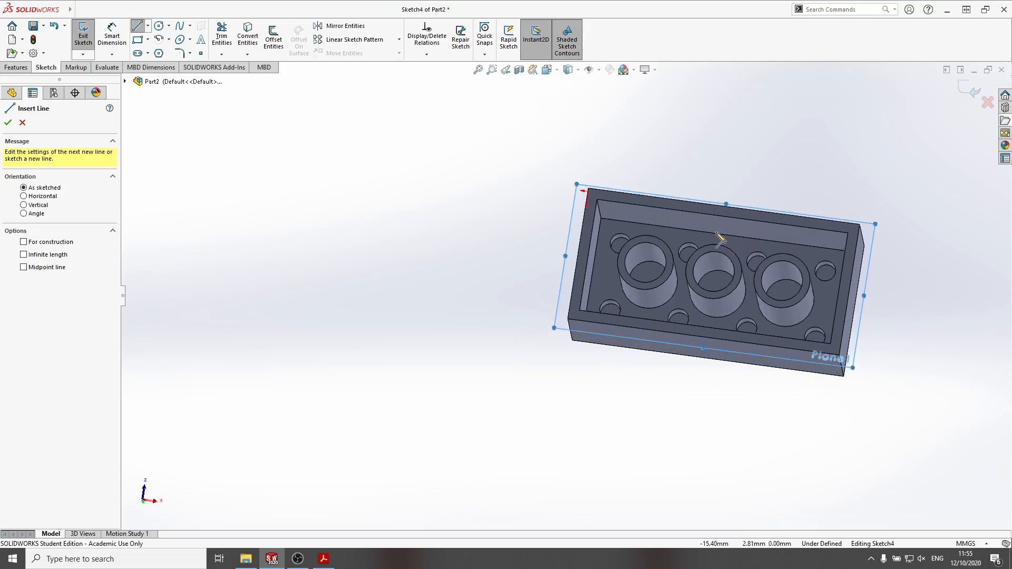
pyautogui.moveTo(733, 230); pyautogui.dragTo(734, 248, button='middle')
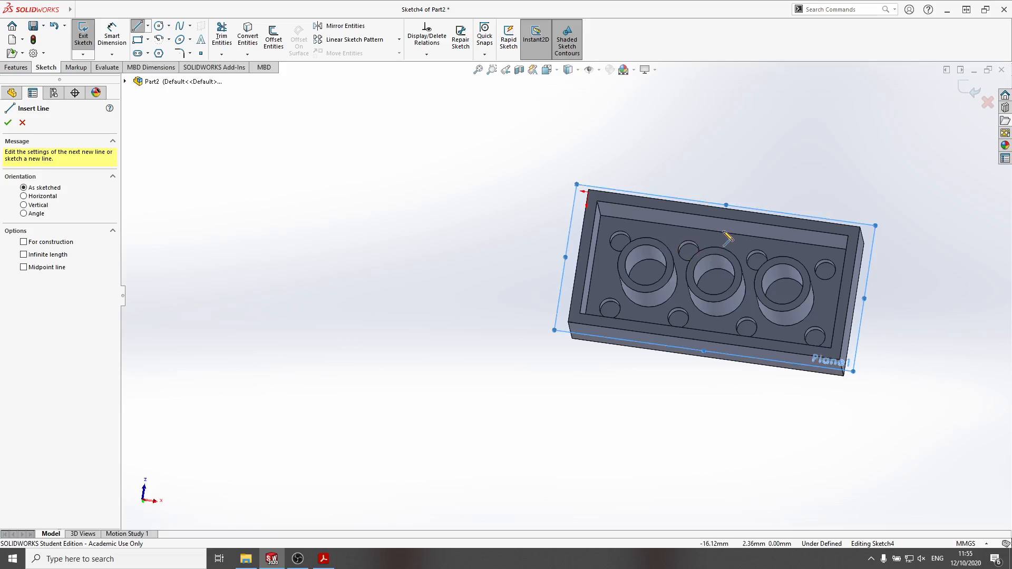
pyautogui.click(22, 124)
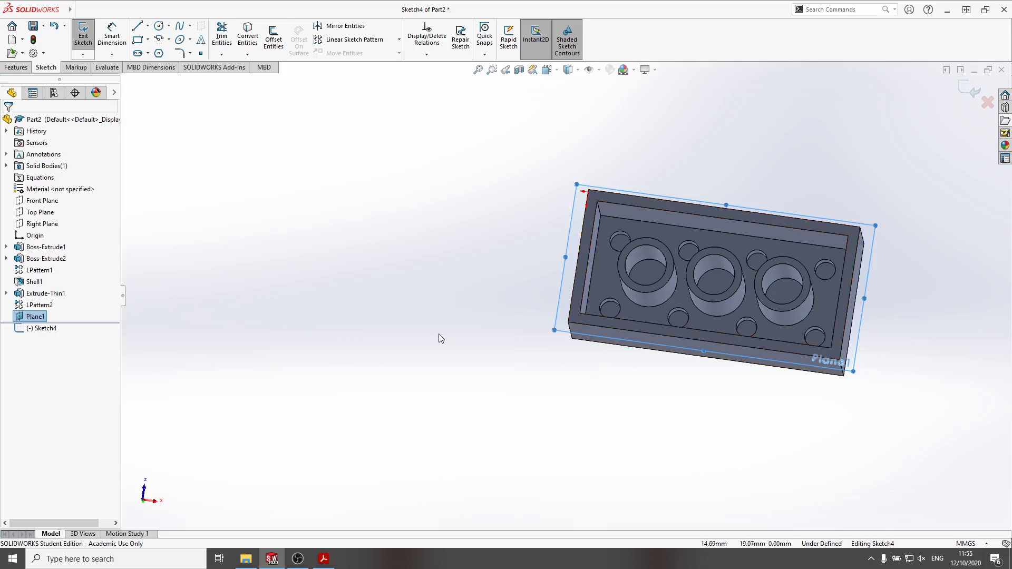
pyautogui.click(457, 326)
pyautogui.moveTo(431, 258)
pyautogui.mouseDown(button='middle')
pyautogui.moveTo(432, 280)
pyautogui.moveTo(432, 248)
pyautogui.moveTo(437, 259)
pyautogui.mouseUp(button='middle')
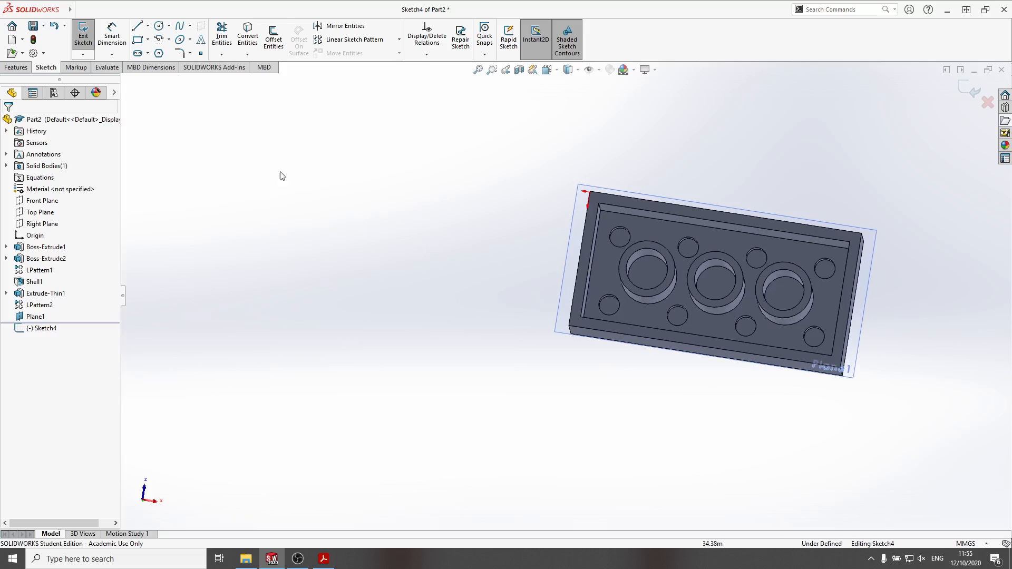
# Sketch two separate vertical lines on opposite sides of the middle tube, about 2.7 mm and about 1.4 mm long
pyautogui.click(138, 28)
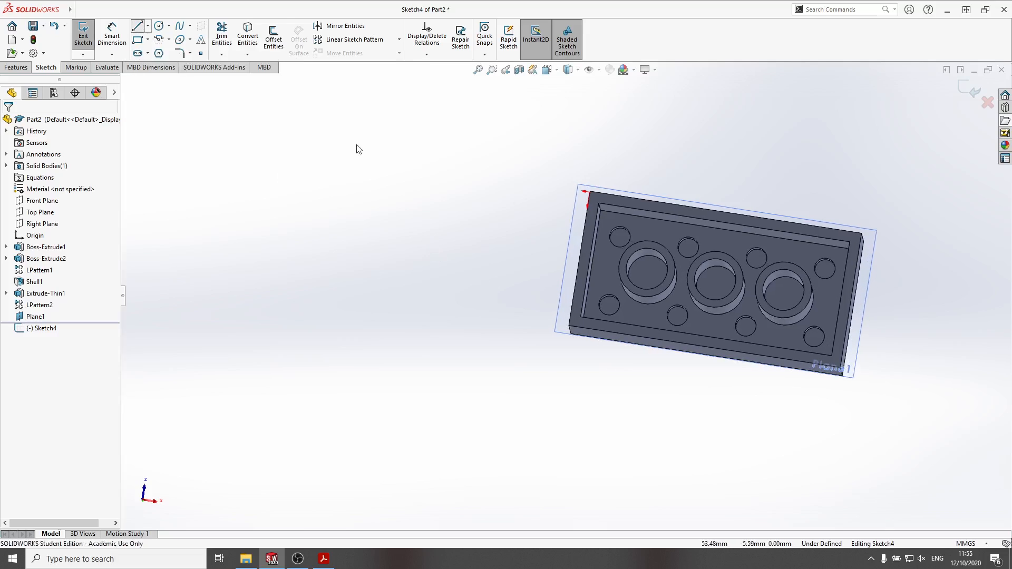
pyautogui.click(723, 226)
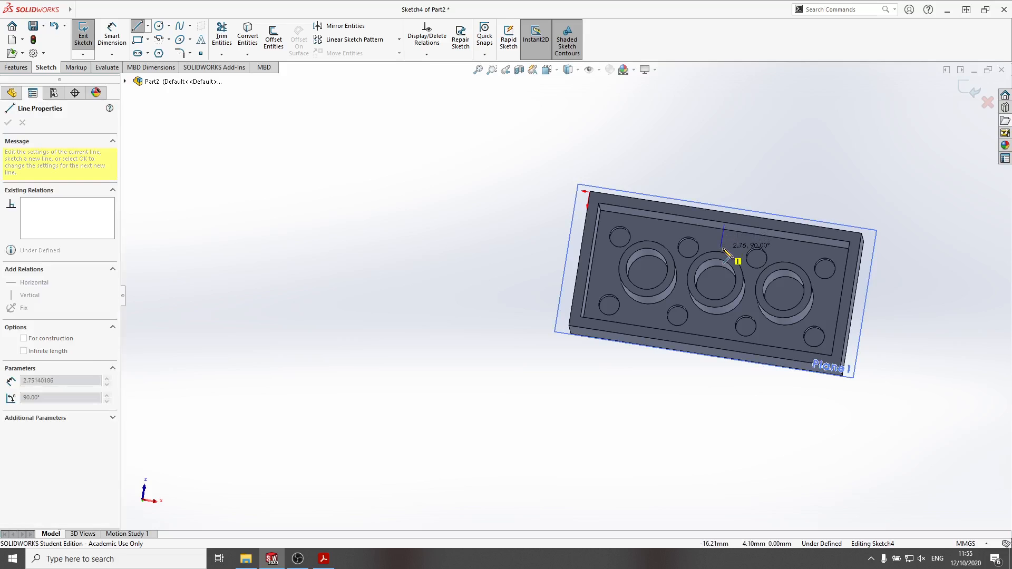
pyautogui.click(722, 248)
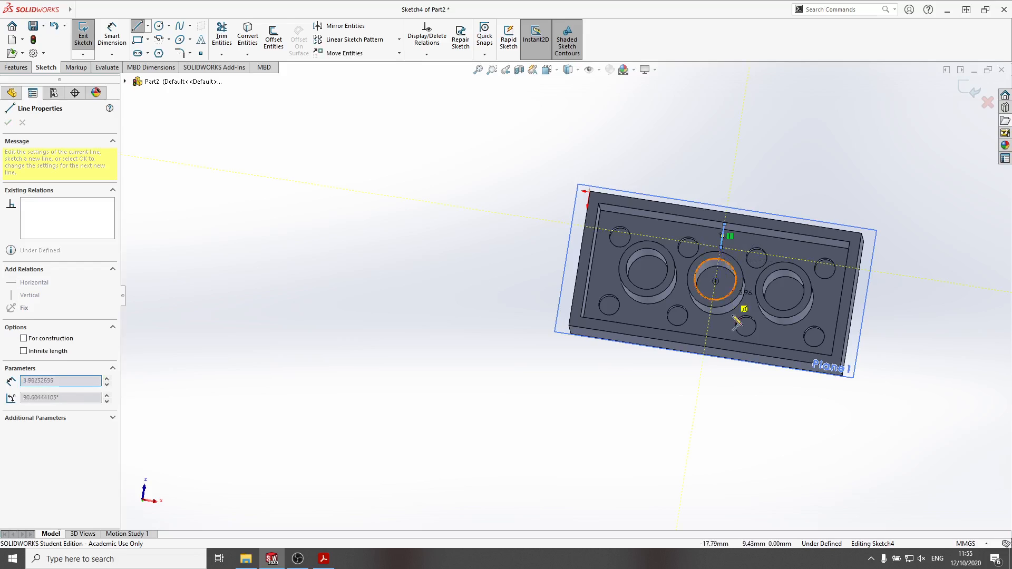
pyautogui.press('Escape')
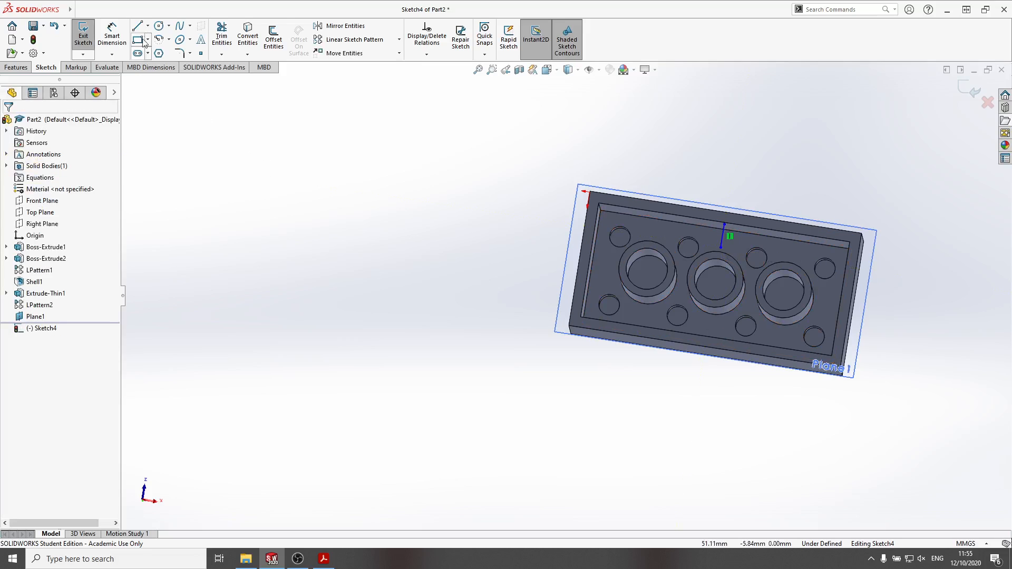
pyautogui.click(139, 28)
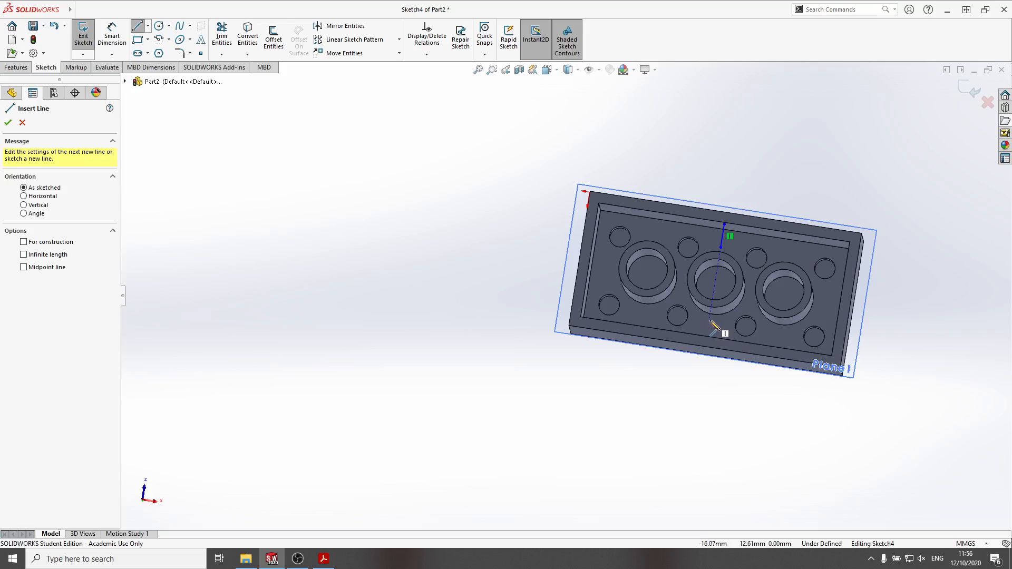
pyautogui.click(710, 321)
pyautogui.click(707, 333)
pyautogui.press('Escape')
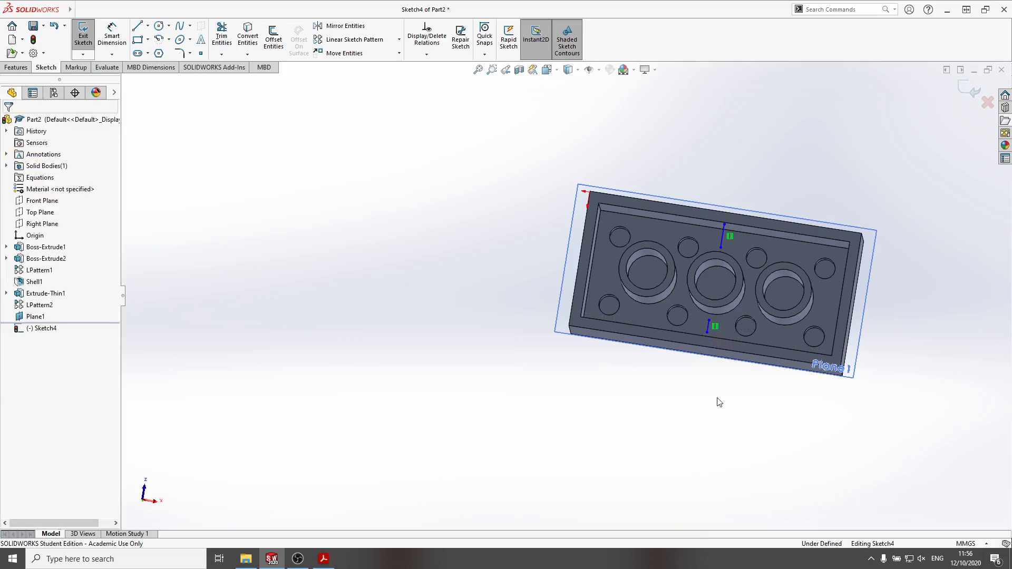
pyautogui.click(710, 321)
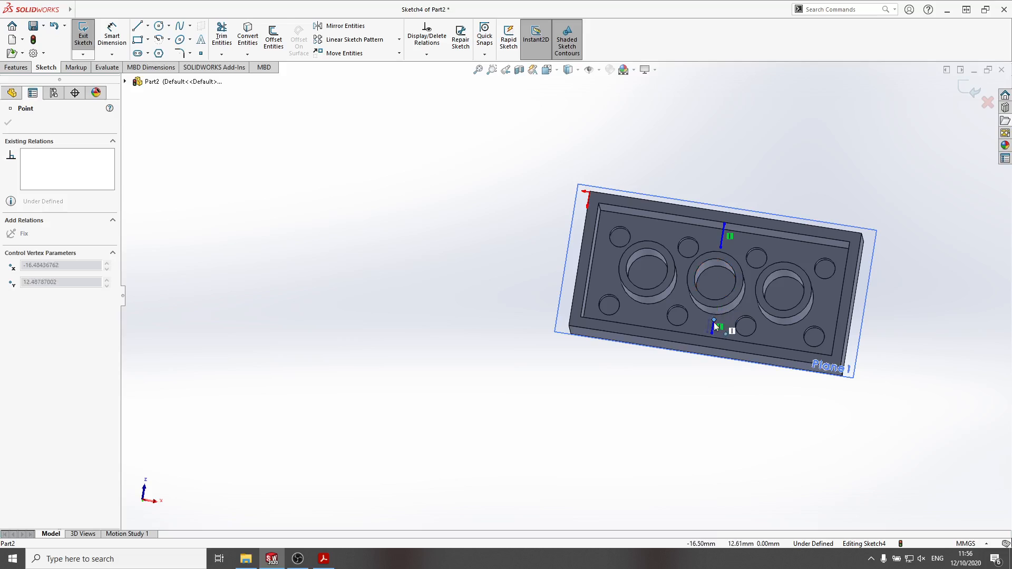
pyautogui.click(706, 361)
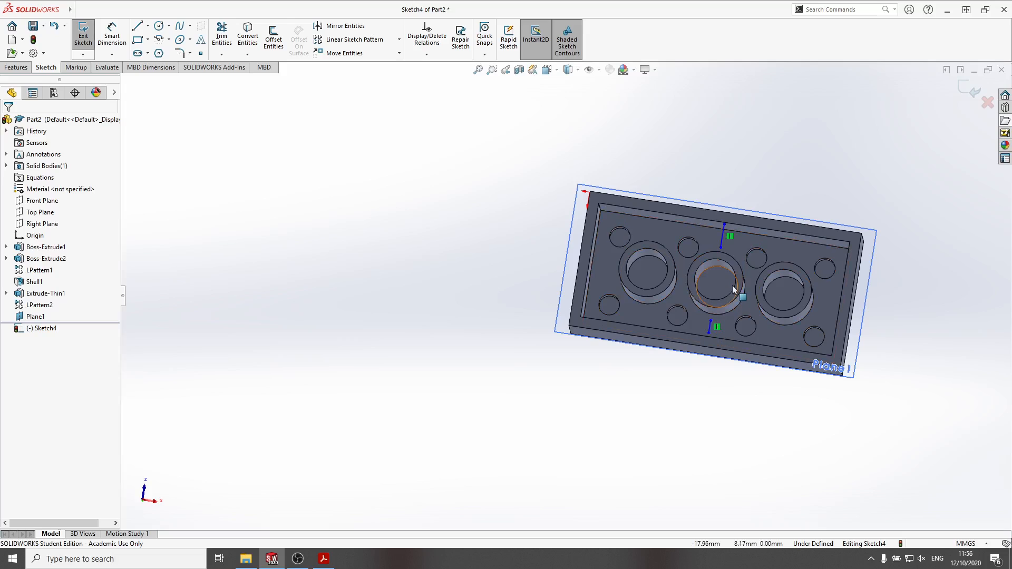
# Add a collinear relation between the two vertical lines beside the middle tube
pyautogui.scroll(-3, 771, 287)
pyautogui.click(685, 216)
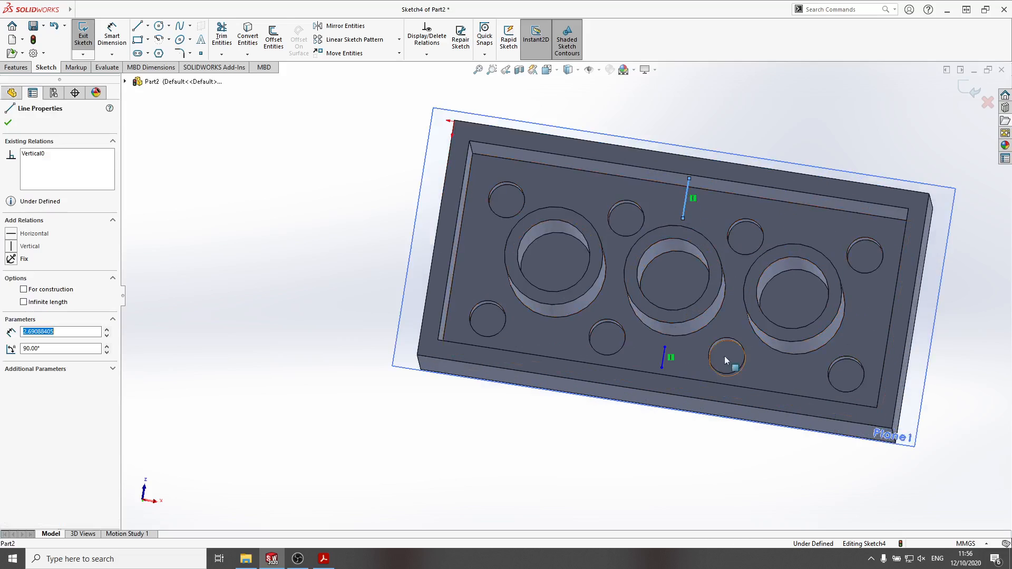
pyautogui.keyDown('ctrl'); pyautogui.click(663, 360); pyautogui.keyUp('ctrl')
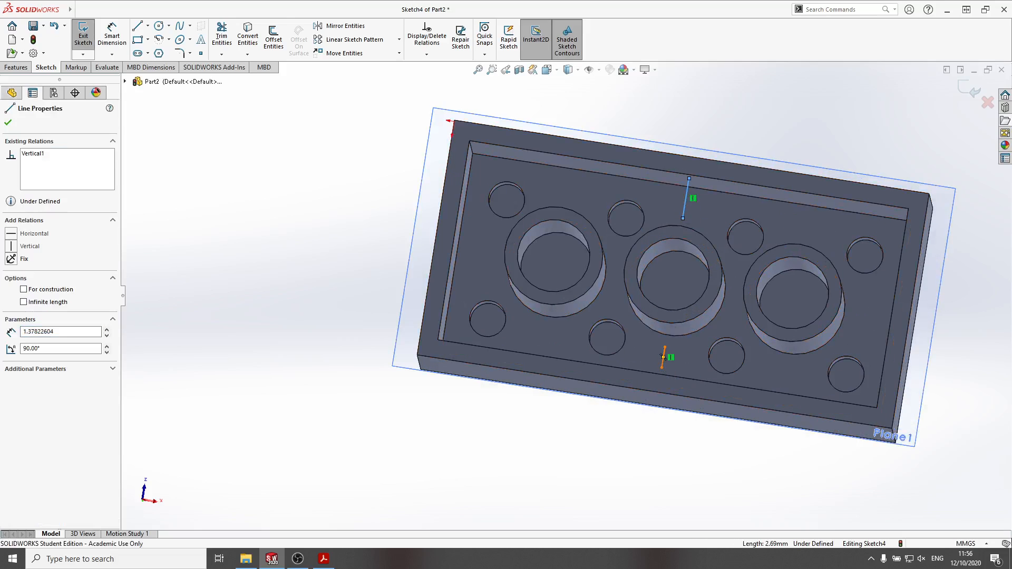
pyautogui.click(12, 319)
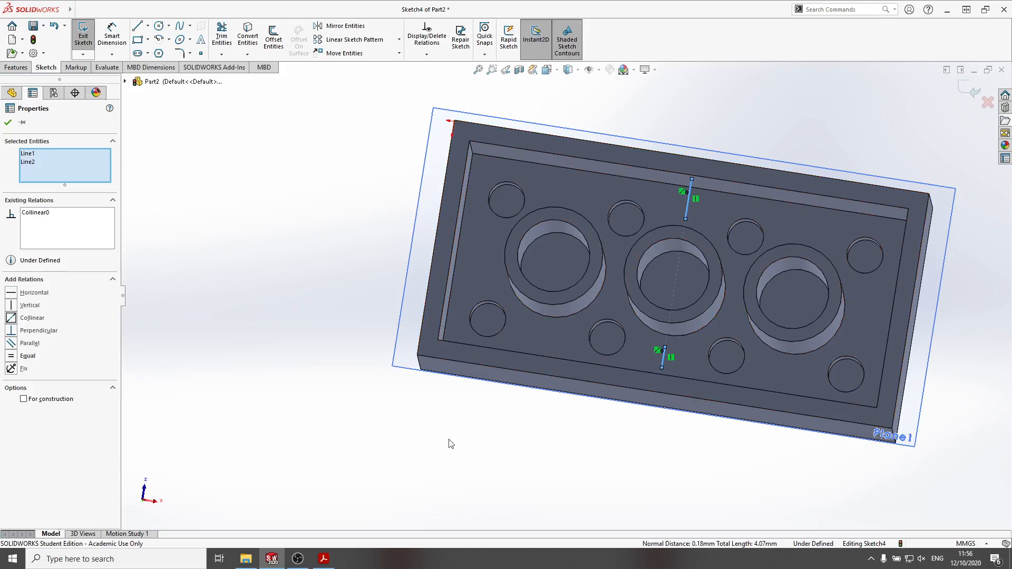
pyautogui.click(544, 476)
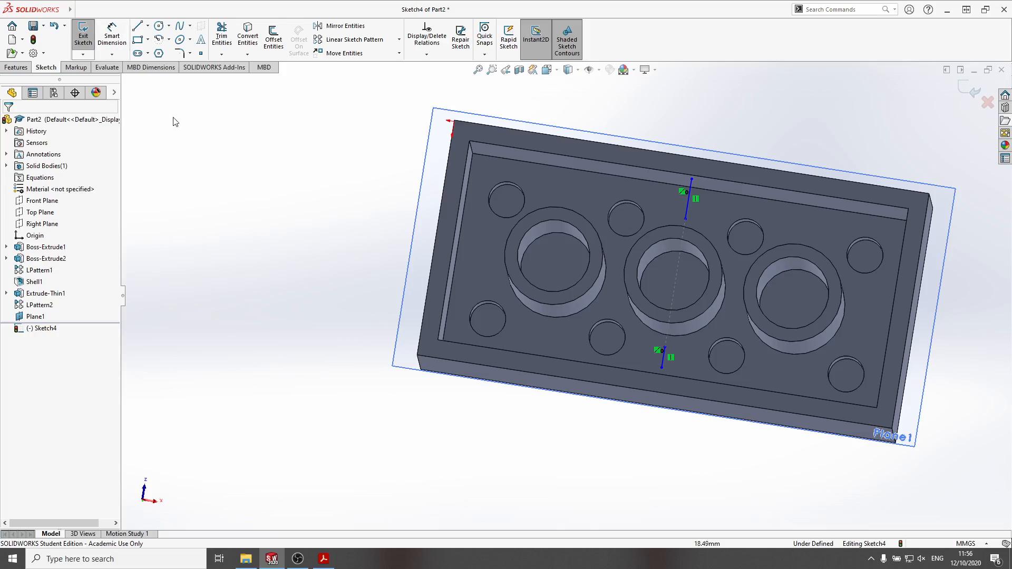
# Dimension the horizontal distance from the origin to the upper vertical rib line, set it to 16 mm, and exit the sketch
pyautogui.moveTo(211, 169)
pyautogui.mouseDown(button='middle')
pyautogui.moveTo(219, 178)
pyautogui.moveTo(206, 170)
pyautogui.mouseUp(button='middle')
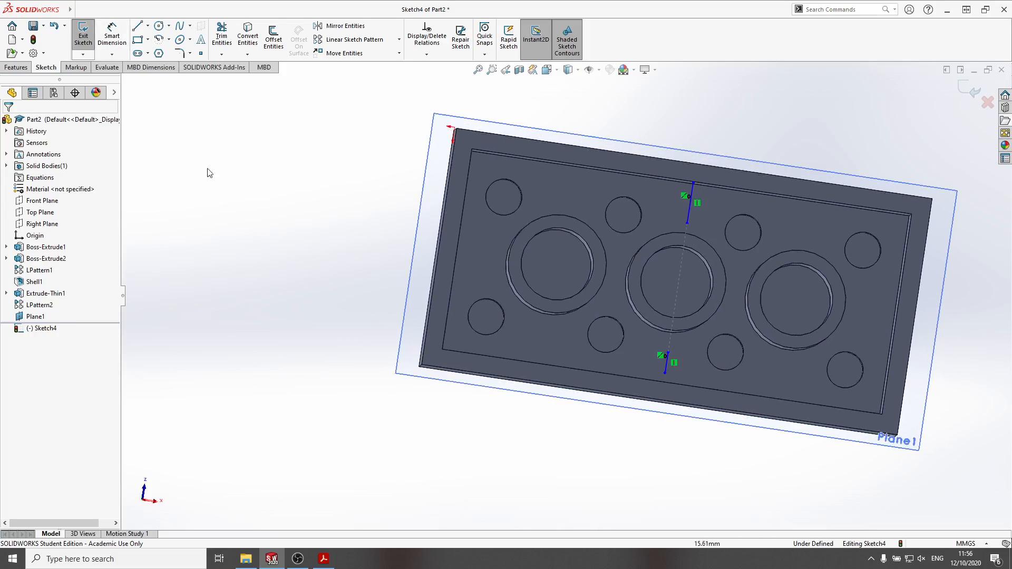
pyautogui.click(37, 236)
pyautogui.click(111, 34)
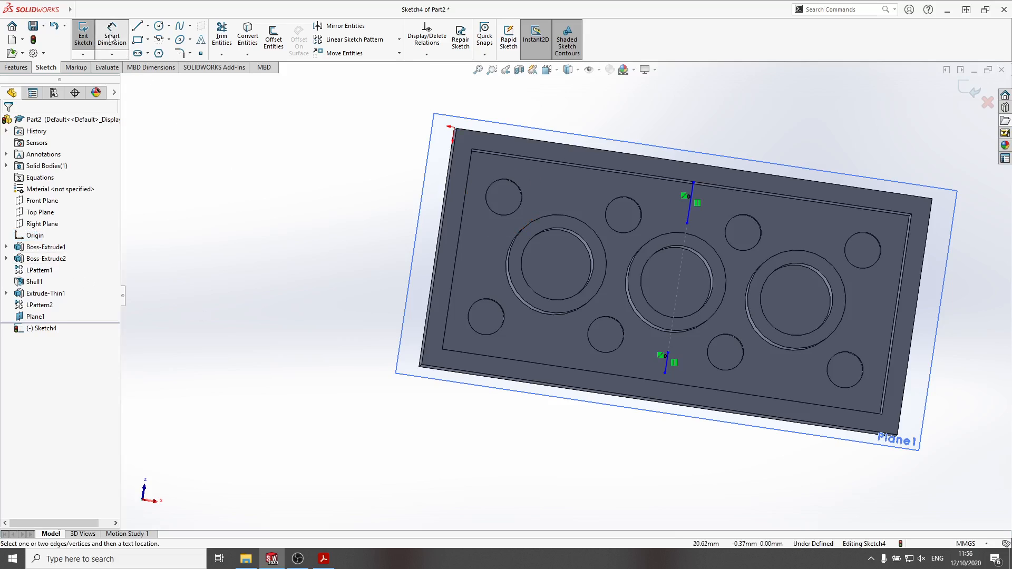
pyautogui.click(456, 127)
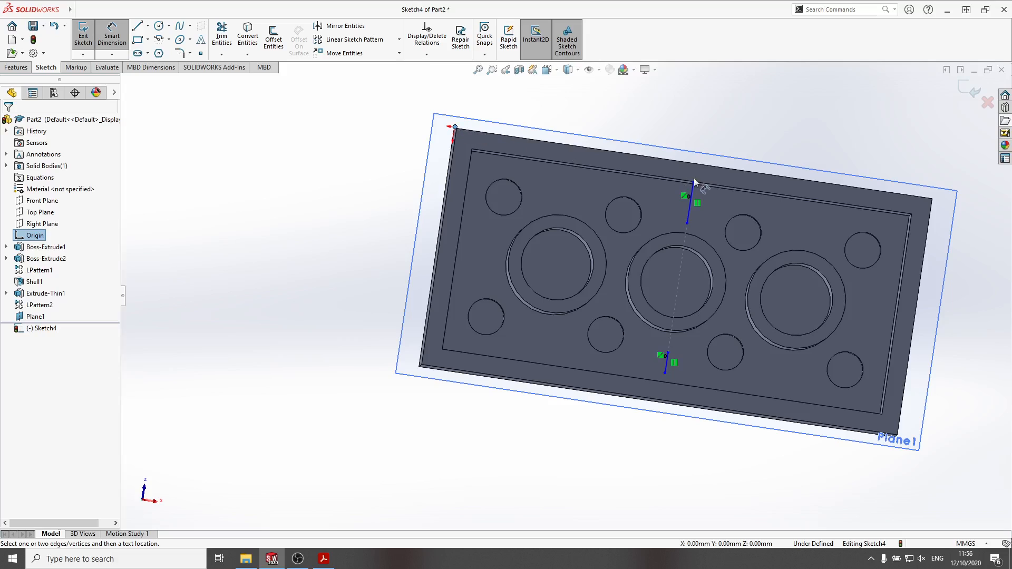
pyautogui.click(690, 202)
pyautogui.click(681, 129)
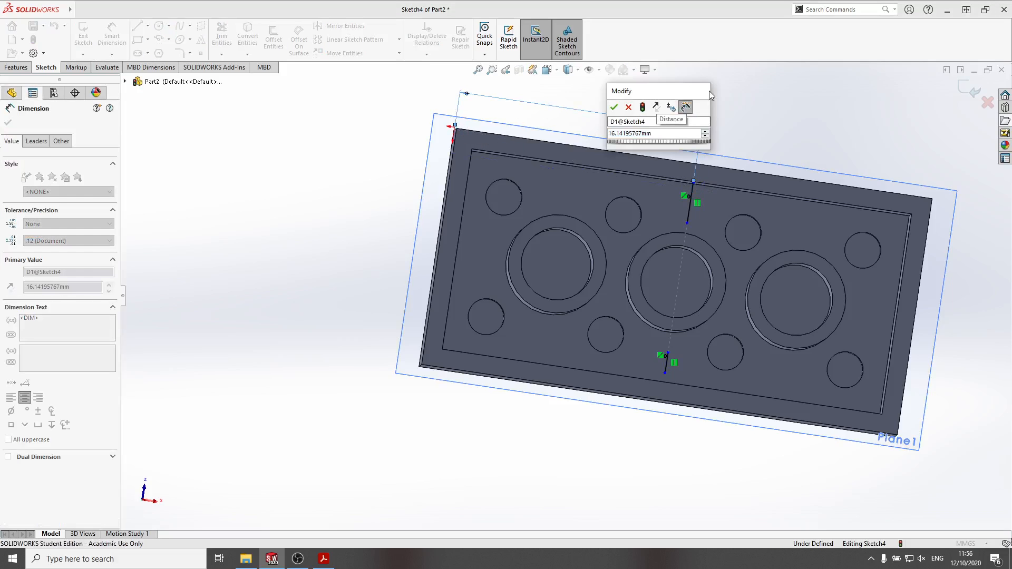
pyautogui.press('BackSpace')
pyautogui.press('BackSpace')
pyautogui.press('BackSpace')
pyautogui.press('BackSpace')
pyautogui.press('BackSpace')
pyautogui.press('BackSpace')
pyautogui.press('BackSpace')
pyautogui.press('BackSpace')
pyautogui.press('BackSpace')
pyautogui.press('BackSpace')
pyautogui.press('BackSpace')
pyautogui.press('BackSpace')
pyautogui.press('BackSpace')
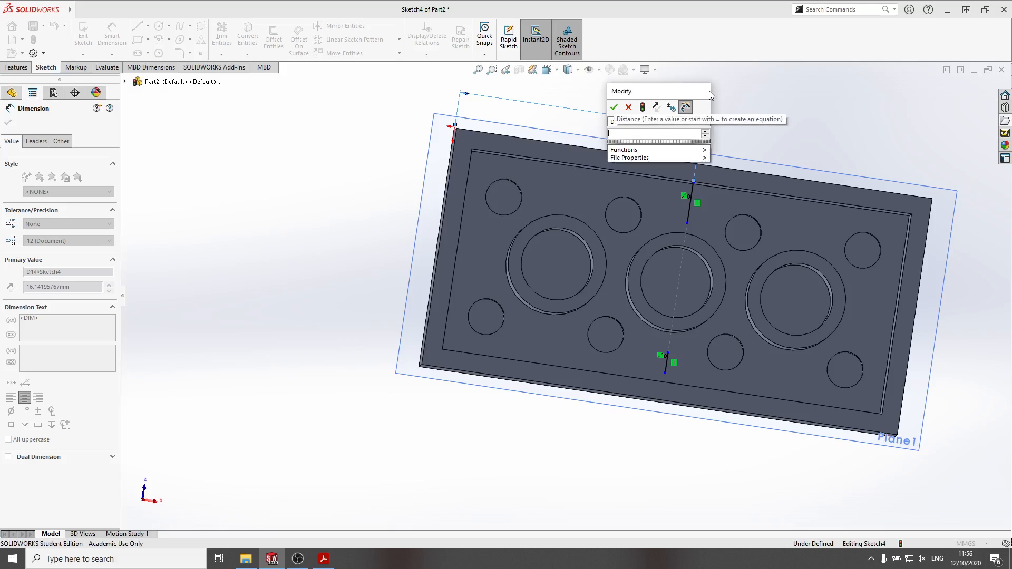
pyautogui.press('Escape')
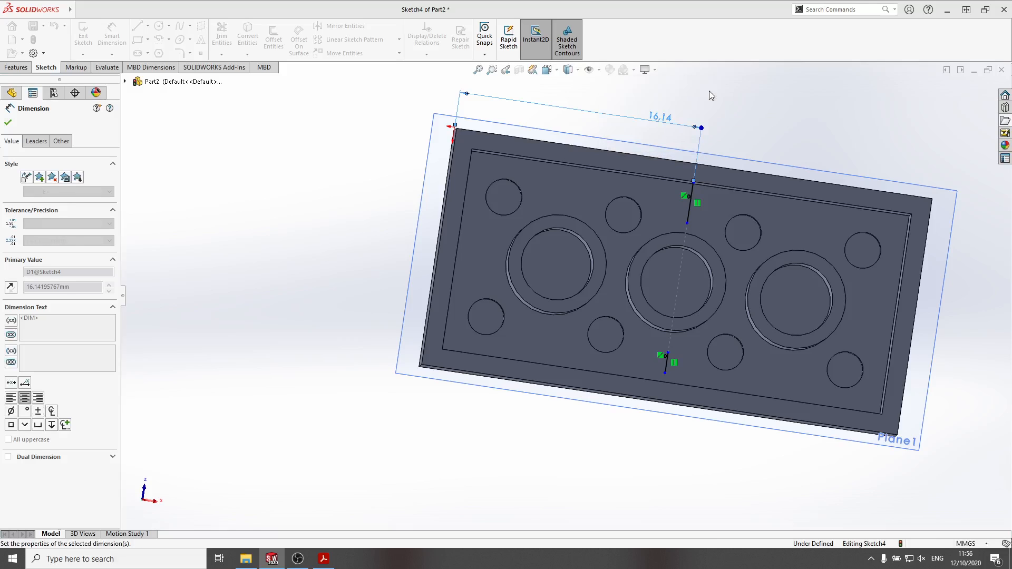
pyautogui.click(970, 94)
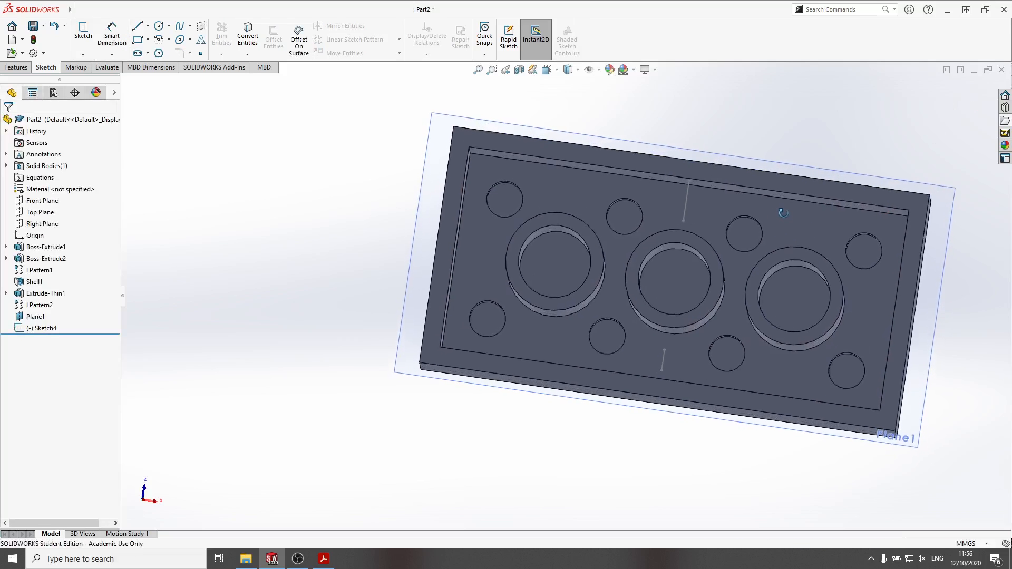
# Reopen the rib sketch in the bottom view and shorten the upper line so its outer end is about 2 mm from the brick's edge
pyautogui.click(536, 396)
pyautogui.click(523, 430)
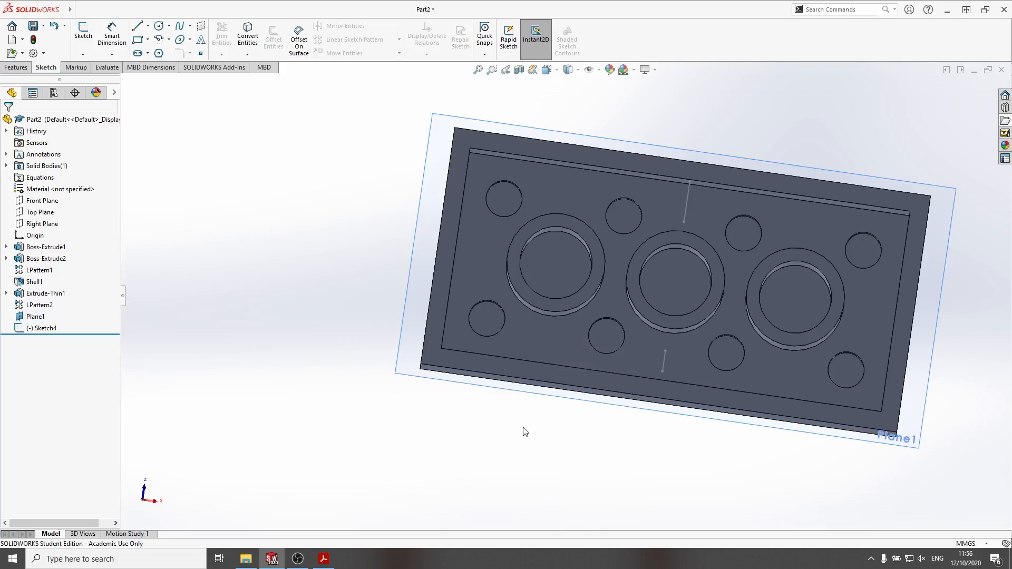
pyautogui.press('space')
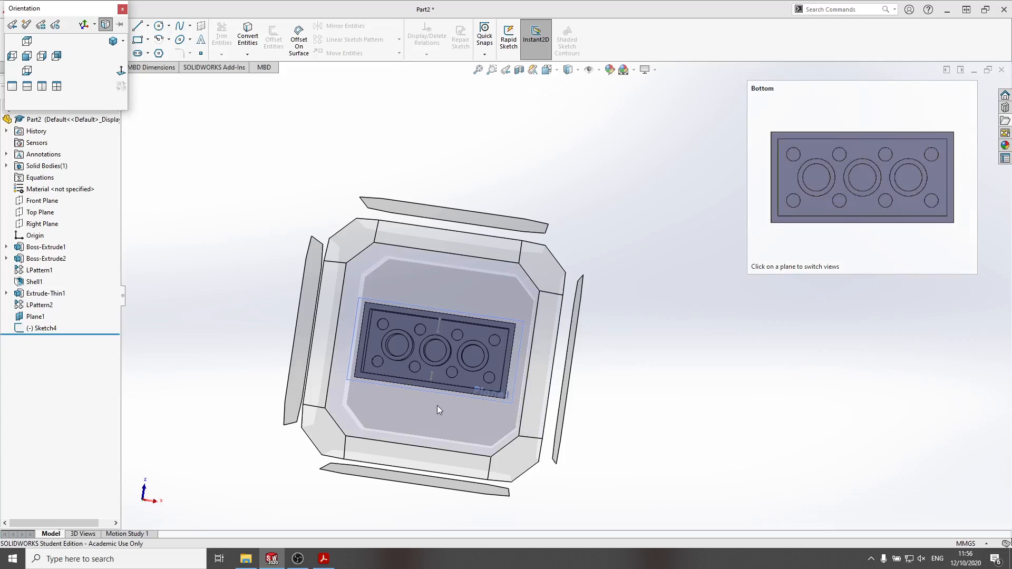
pyautogui.click(27, 72)
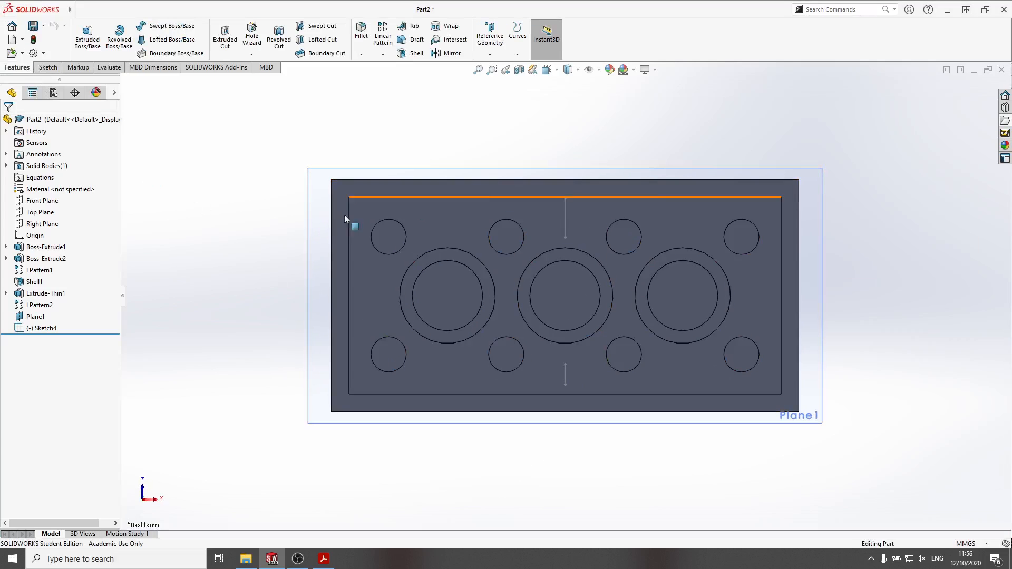
pyautogui.rightClick(43, 333)
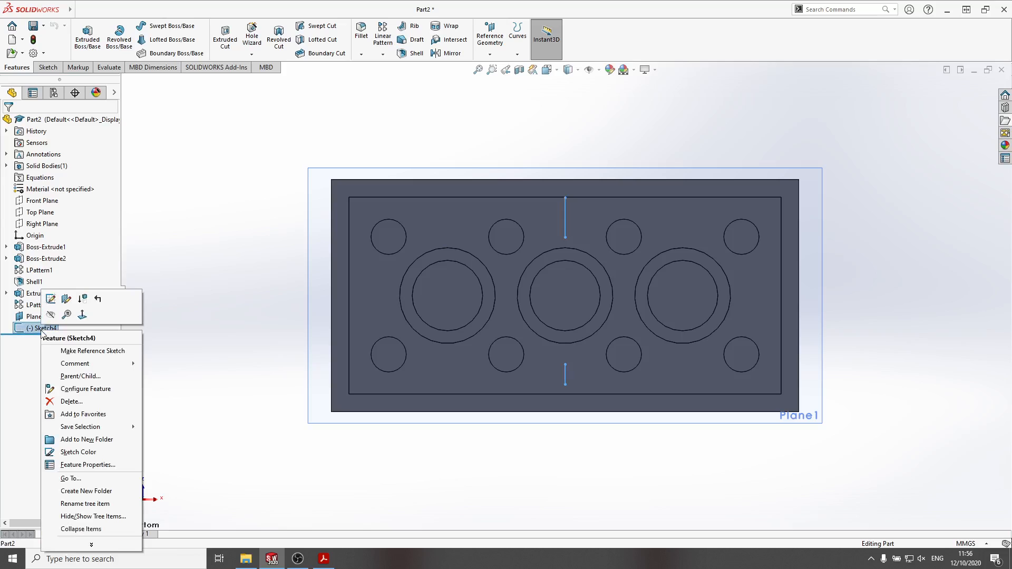
pyautogui.click(50, 297)
pyautogui.moveTo(565, 199); pyautogui.dragTo(564, 207)
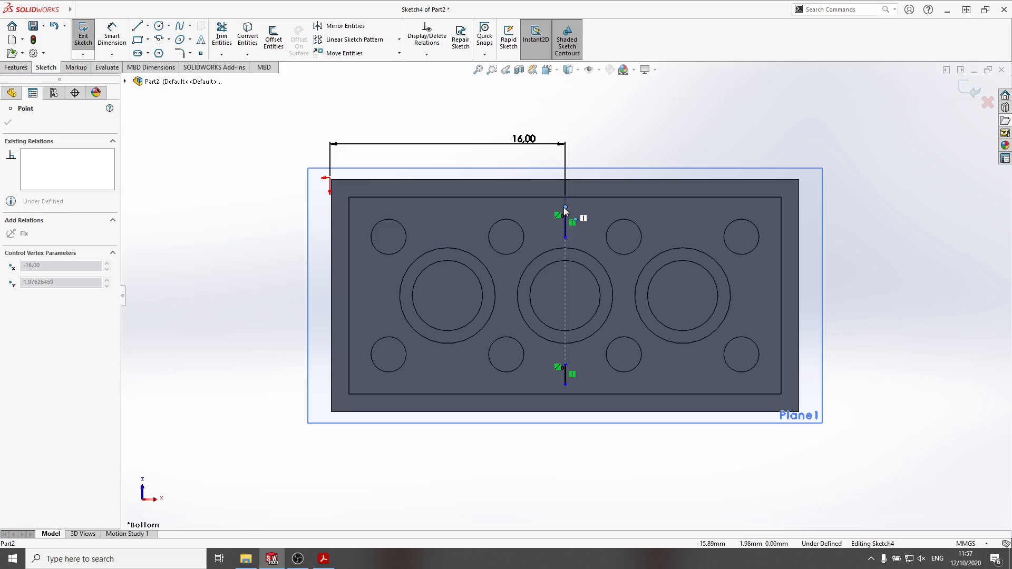
pyautogui.click(684, 491)
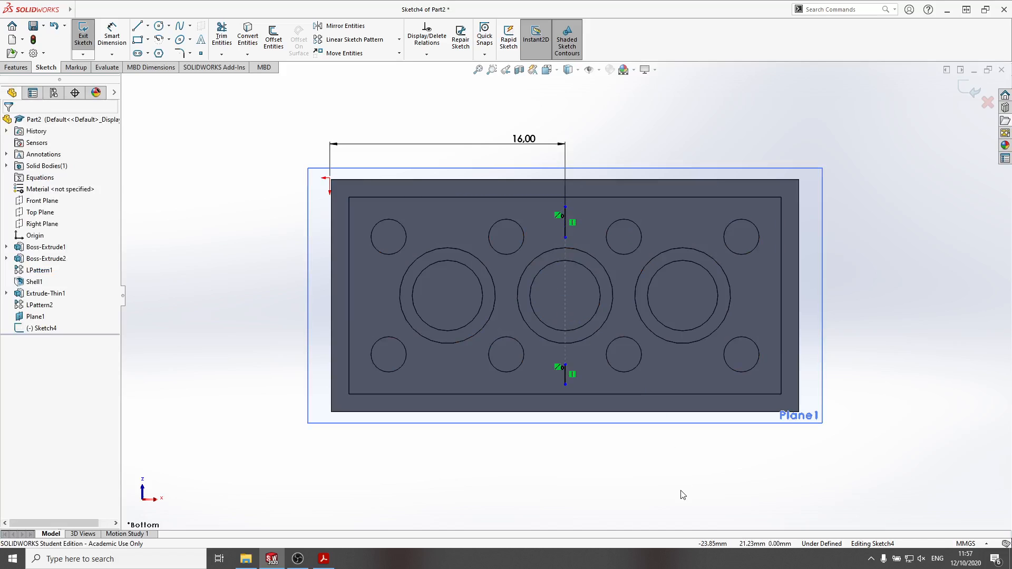
pyautogui.click(966, 94)
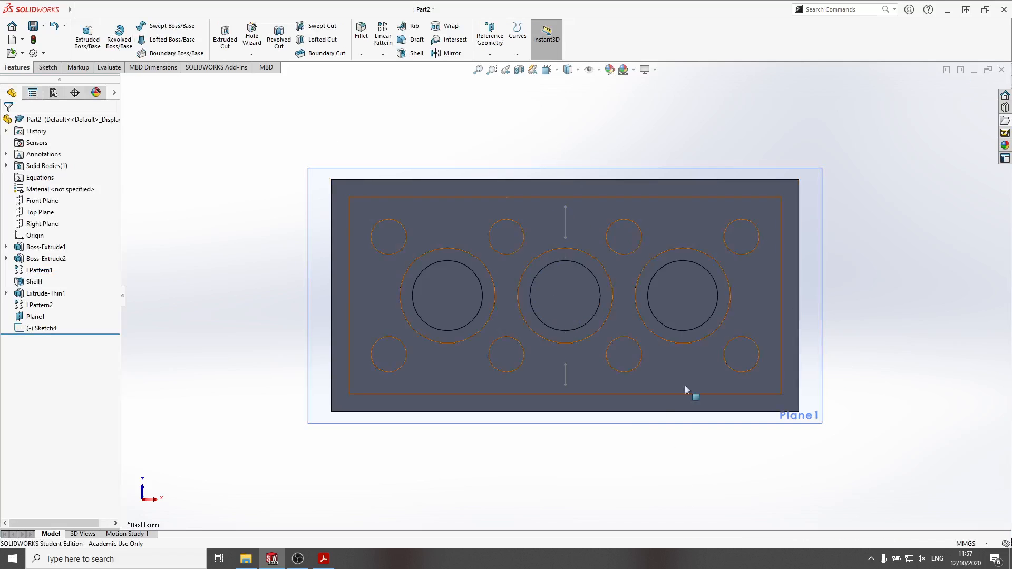
# Create a 0.8 mm thick Rib from the two-line sketch, thickened on both sides and extruded normal to the sketch
pyautogui.click(52, 328)
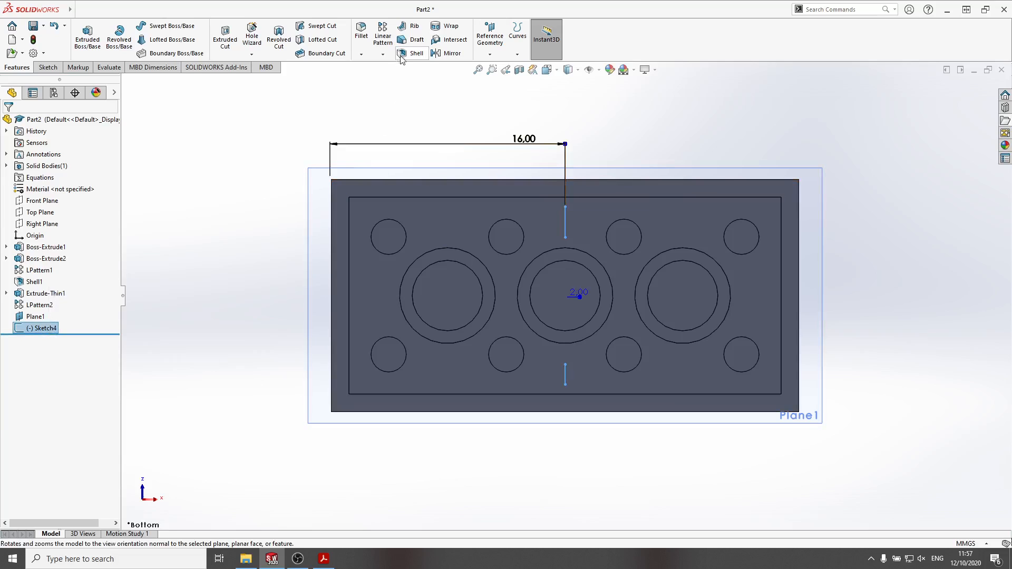
pyautogui.click(414, 27)
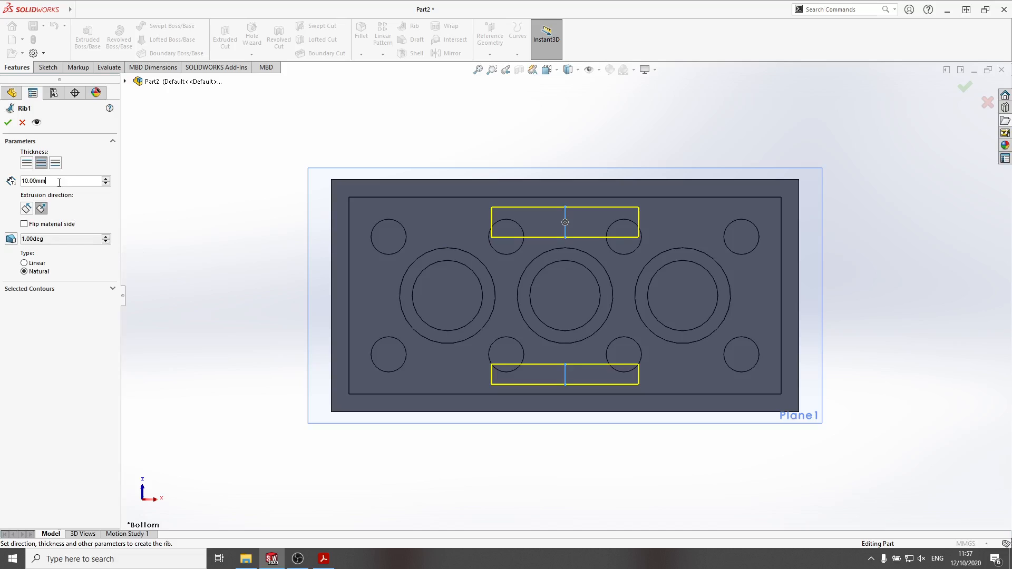
pyautogui.write('.8')
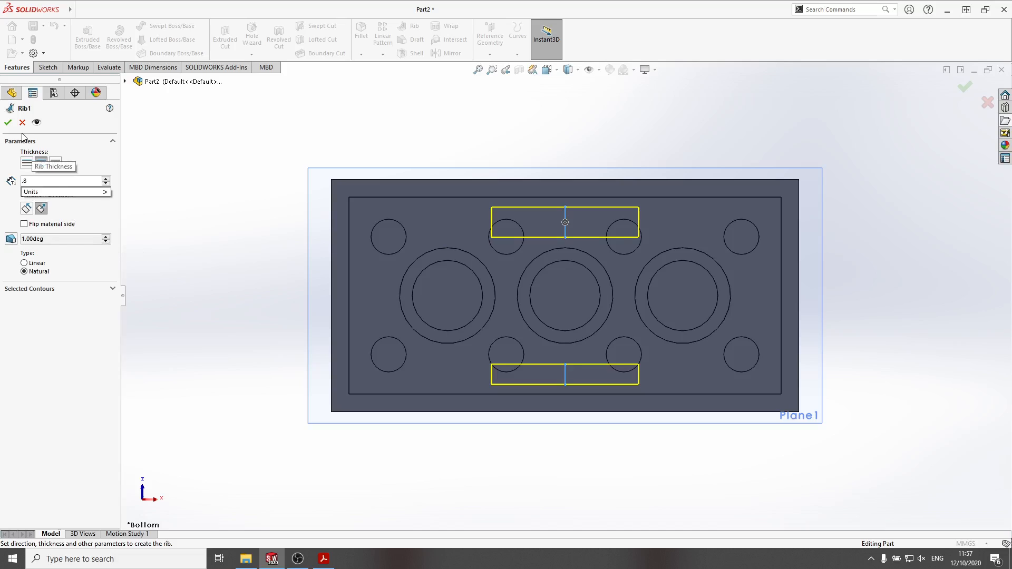
pyautogui.press('Return')
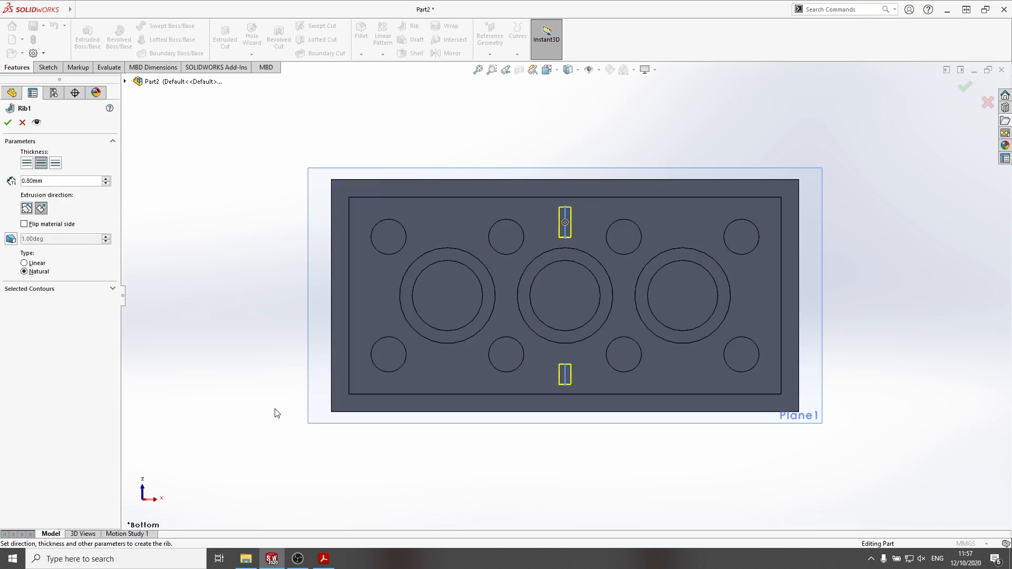
pyautogui.moveTo(275, 410); pyautogui.dragTo(233, 320, button='middle')
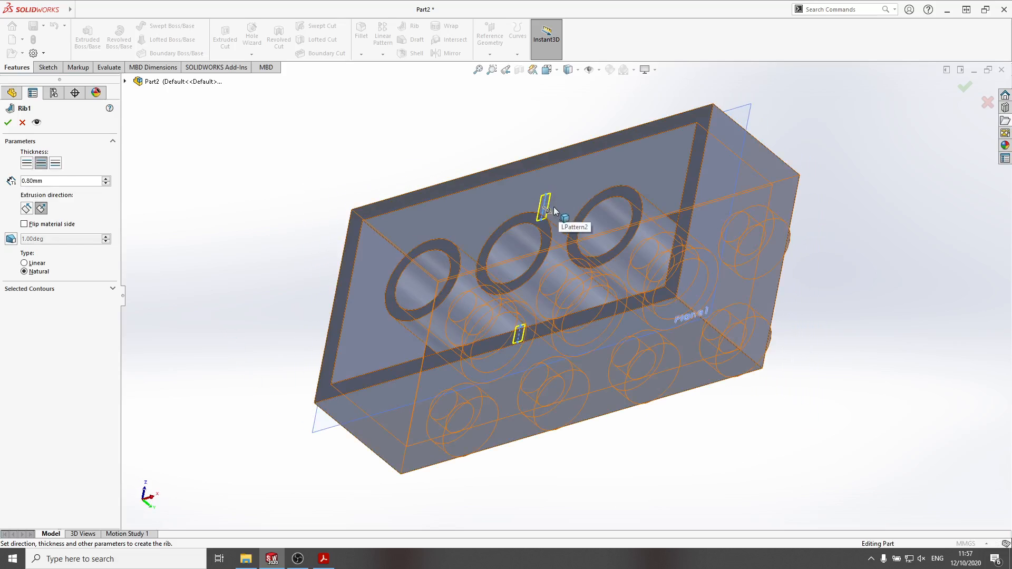
pyautogui.click(8, 124)
# Inspect the ribs on both sides of the middle tube and return the brick to an isometric view
pyautogui.moveTo(260, 350); pyautogui.dragTo(287, 453, button='middle')
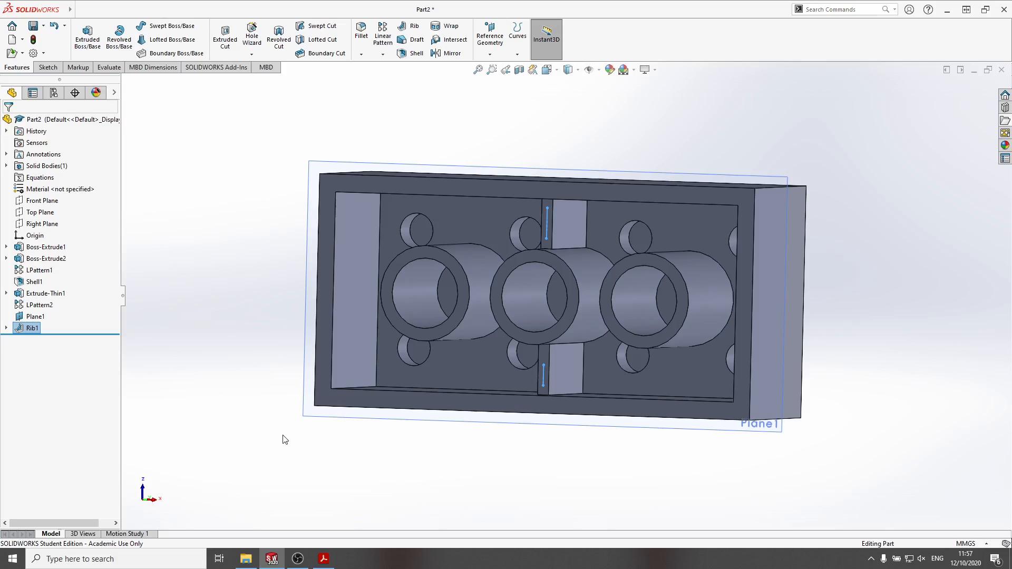
pyautogui.press('space')
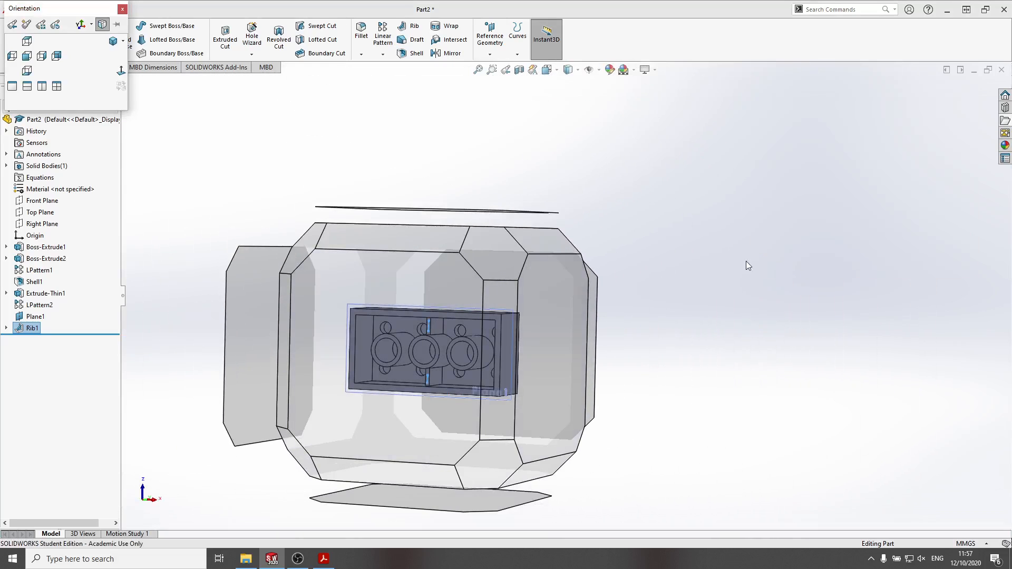
pyautogui.click(113, 42)
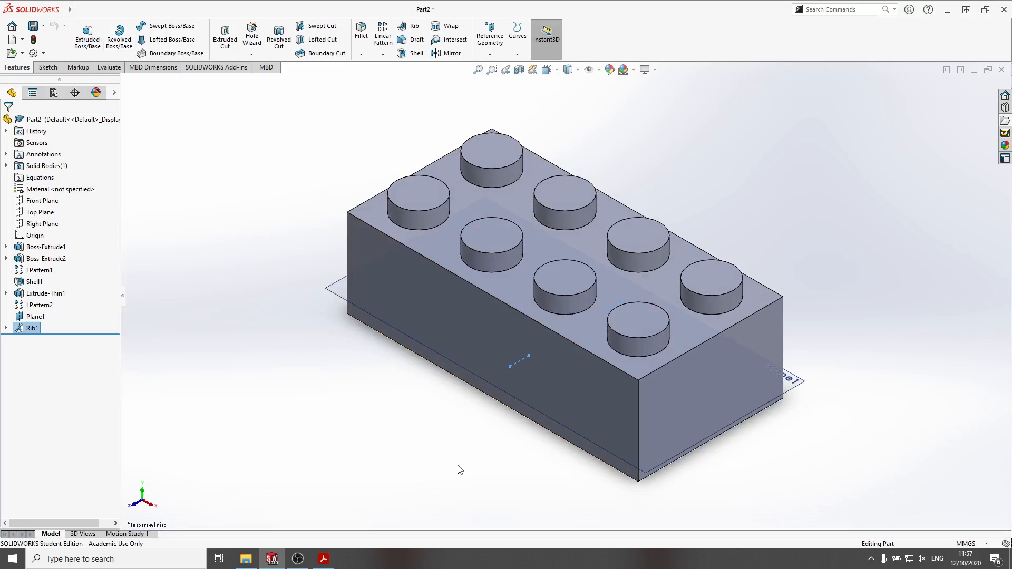
pyautogui.click(484, 440)
pyautogui.moveTo(484, 439); pyautogui.dragTo(474, 362, button='middle')
pyautogui.press('space')
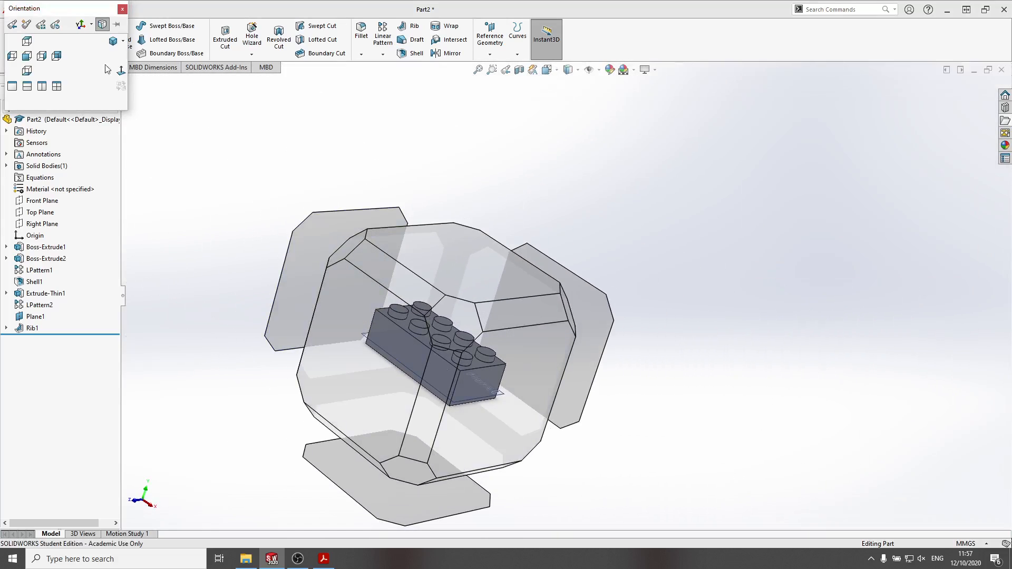
pyautogui.click(113, 40)
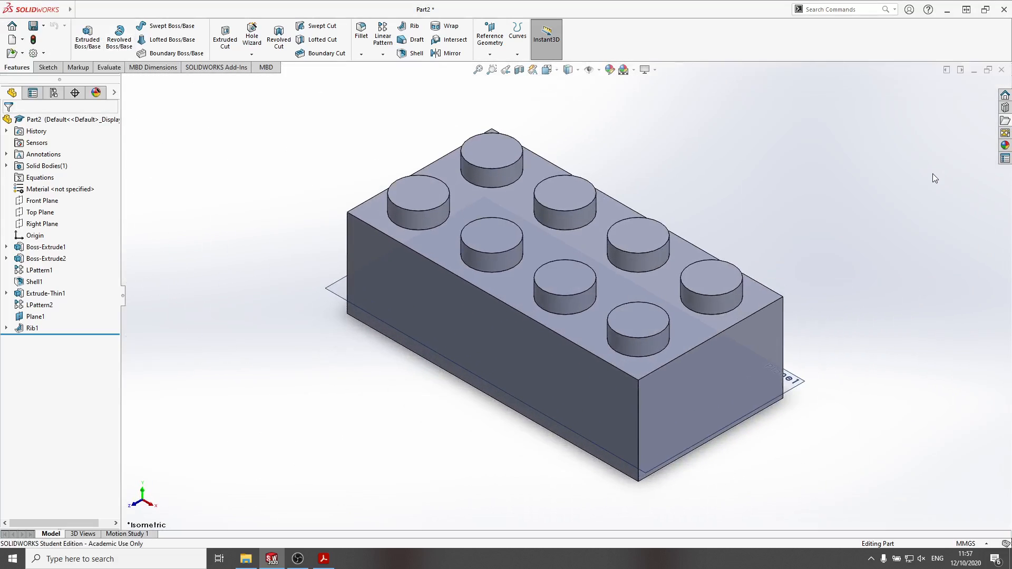